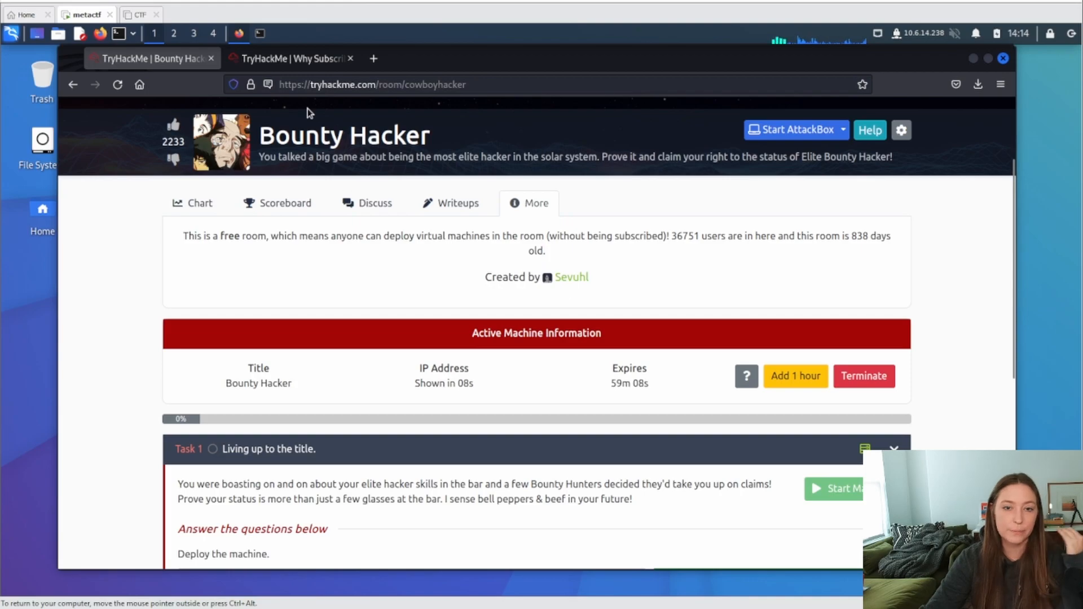
scroll(624, 244, "down", 3)
scroll(624, 245, "down", 4)
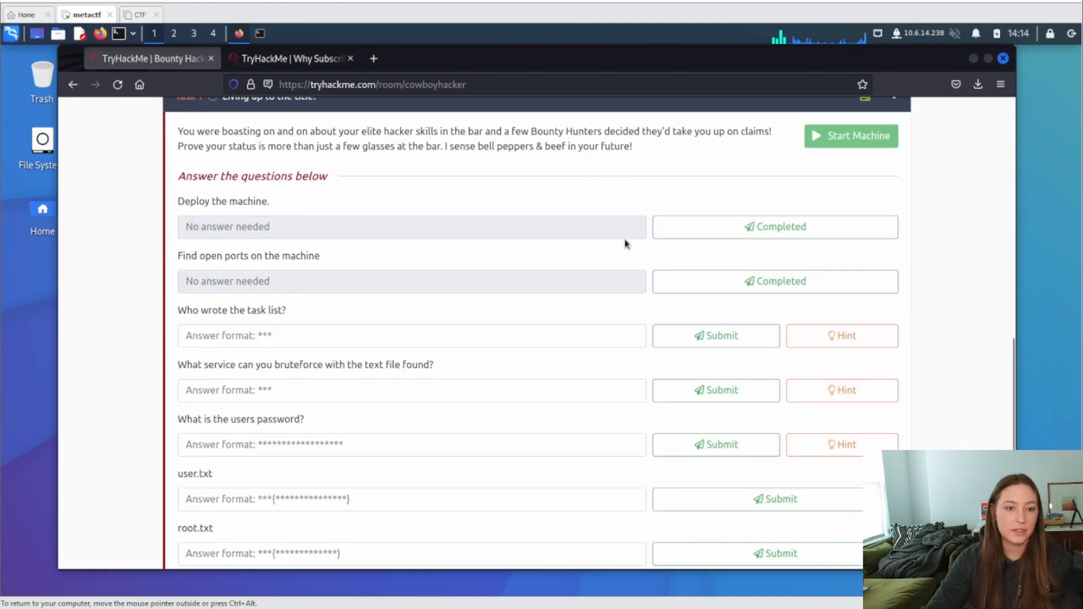
scroll(623, 242, "up", 2)
scroll(624, 242, "up", 2)
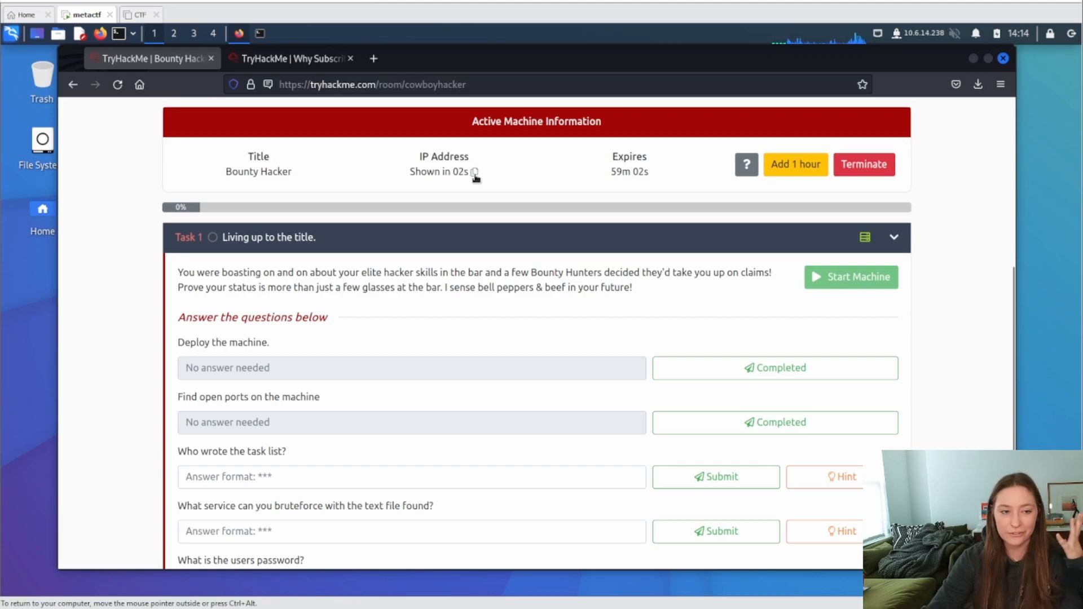
scroll(420, 287, "down", 1)
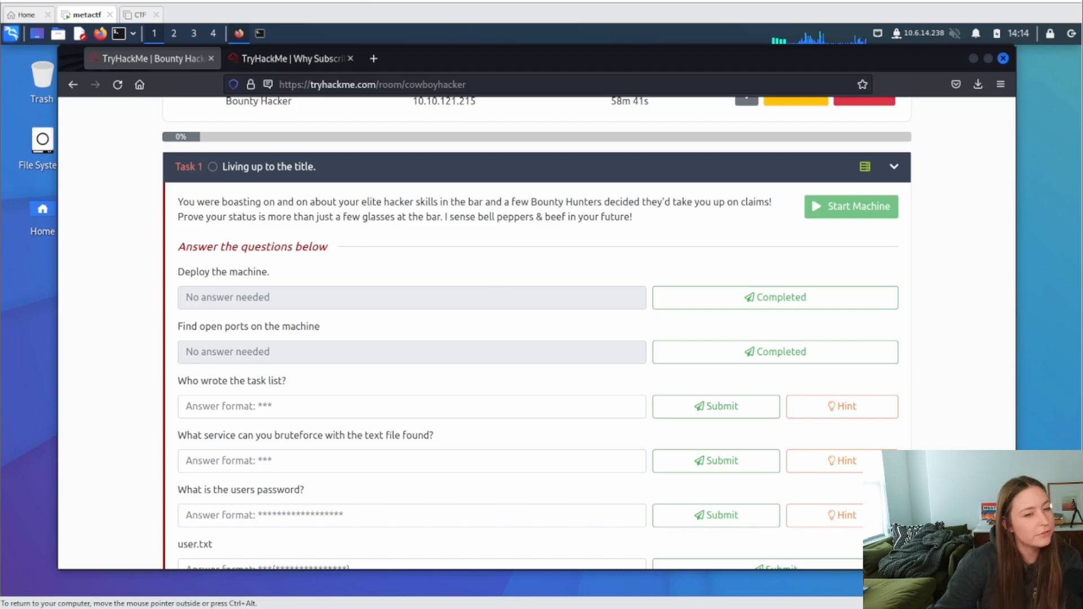
scroll(536, 288, "up", 1)
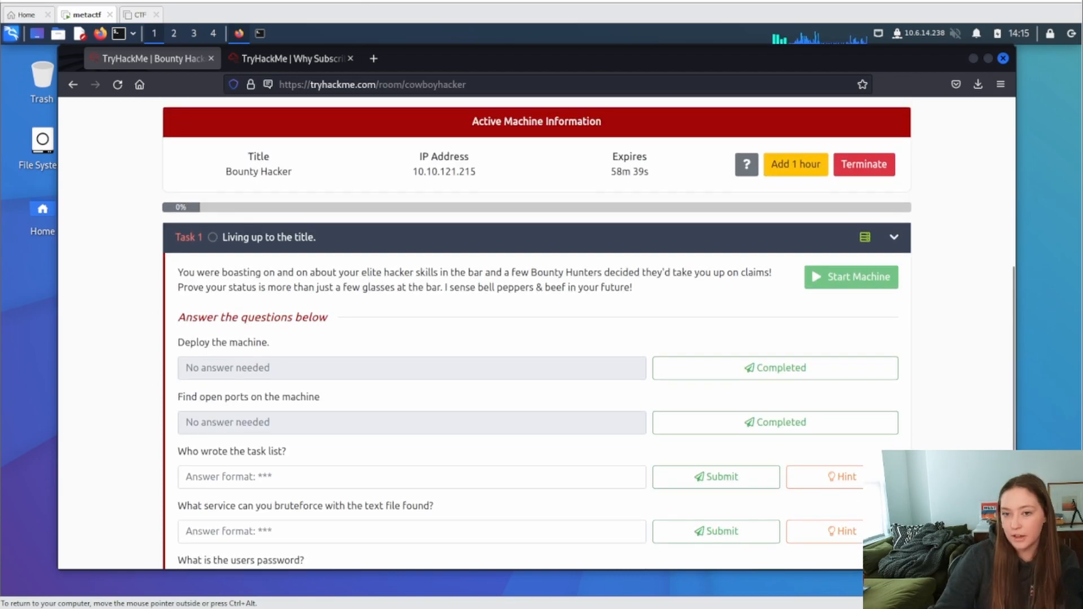
scroll(746, 347, "up", 3)
scroll(745, 347, "up", 3)
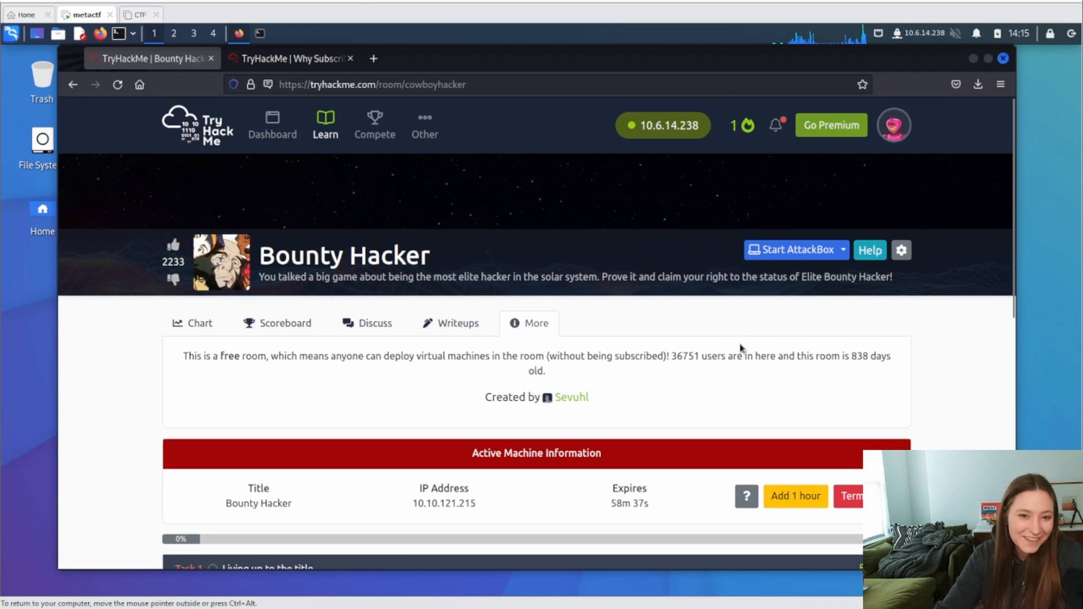
scroll(712, 346, "down", 3)
Show the room's user progress chart with the machine IP 10.10.121.215 visible.
left_click(203, 186)
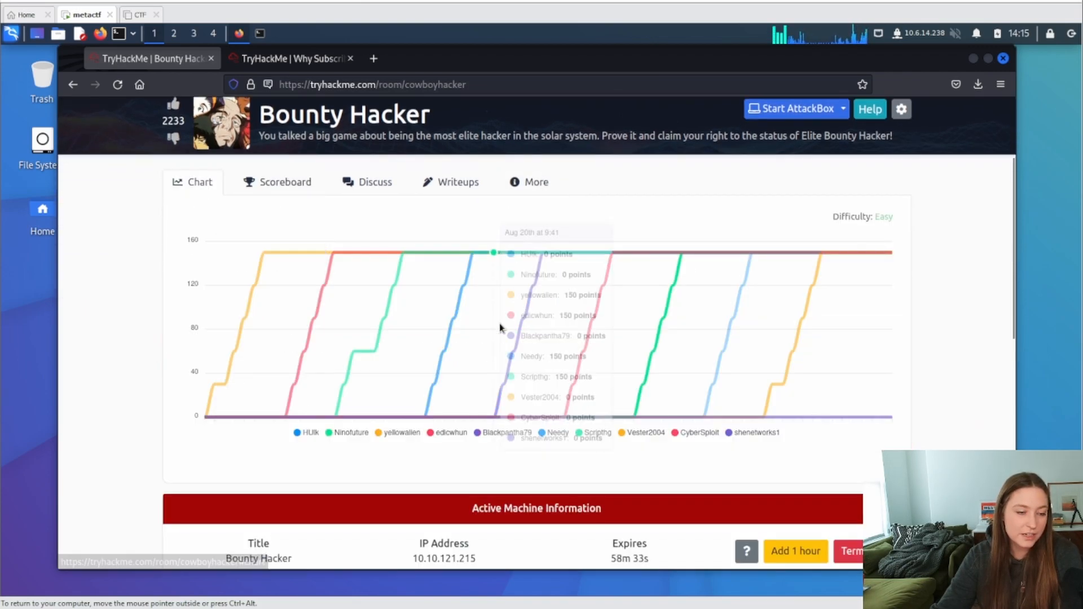
scroll(499, 327, "down", 5)
scroll(518, 327, "down", 3)
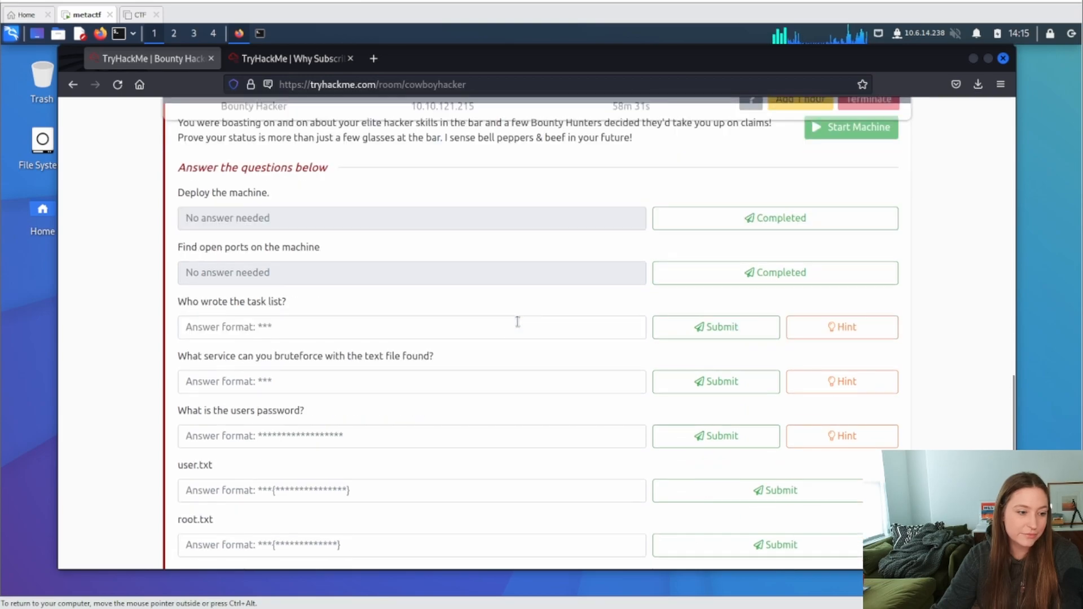
scroll(519, 326, "up", 3)
scroll(518, 328, "up", 3)
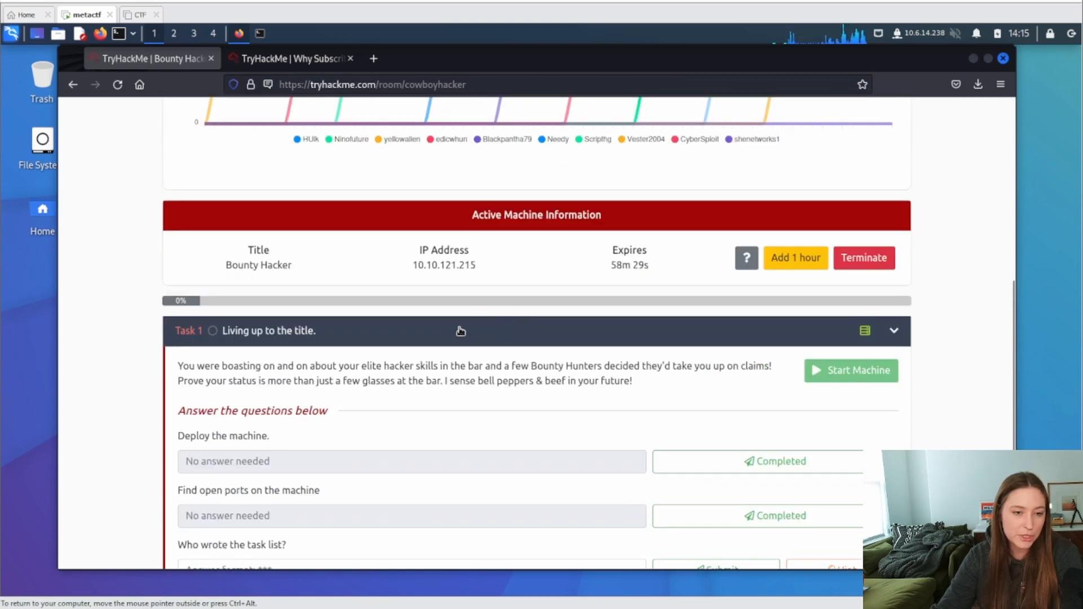
scroll(543, 398, "up", 1)
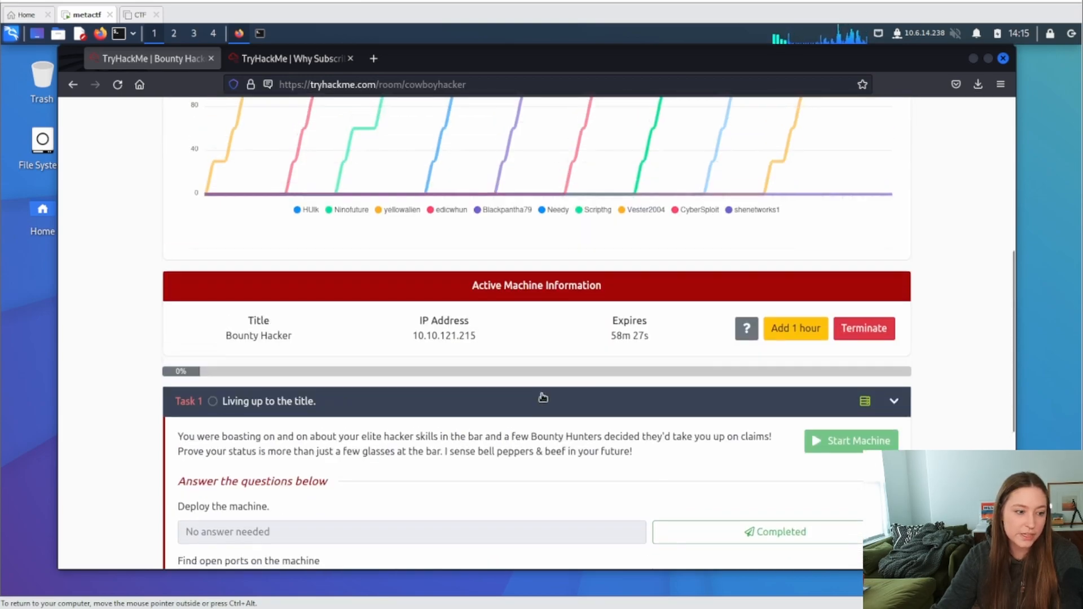
scroll(542, 399, "down", 1)
scroll(543, 399, "down", 3)
scroll(543, 398, "up", 1)
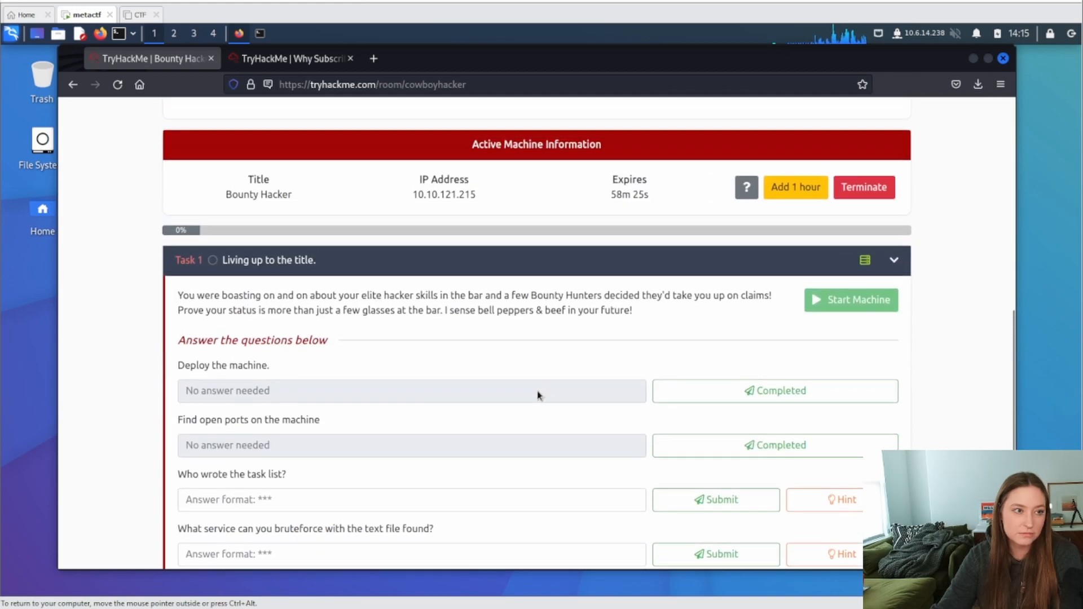
Run nmap -sV against 10.10.121.215 and bring the room page back in front.
left_click(260, 34)
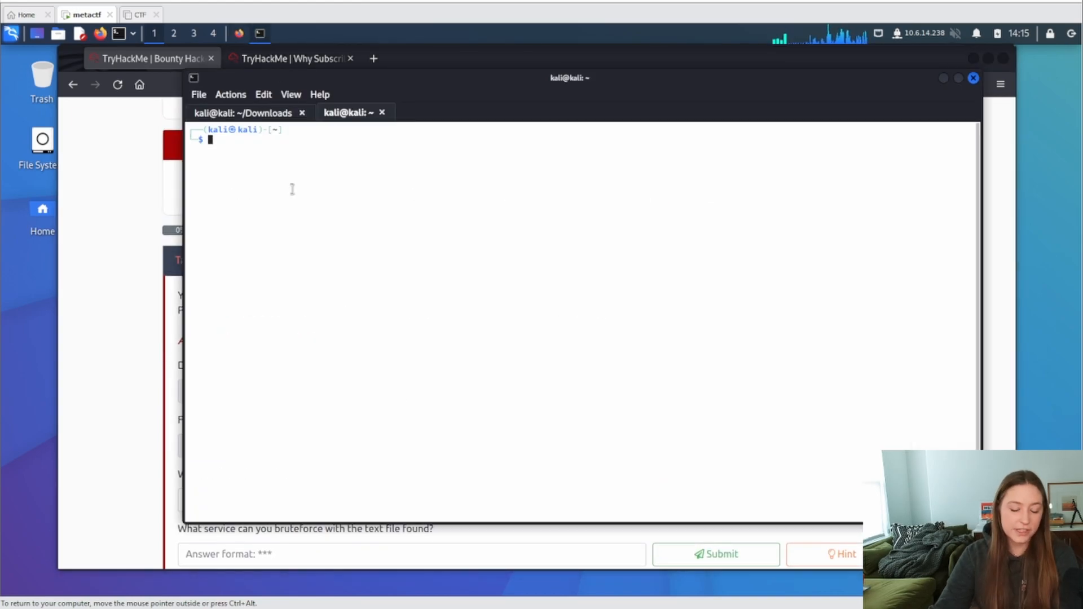
type("n")
key("BackSpace")
type("a")
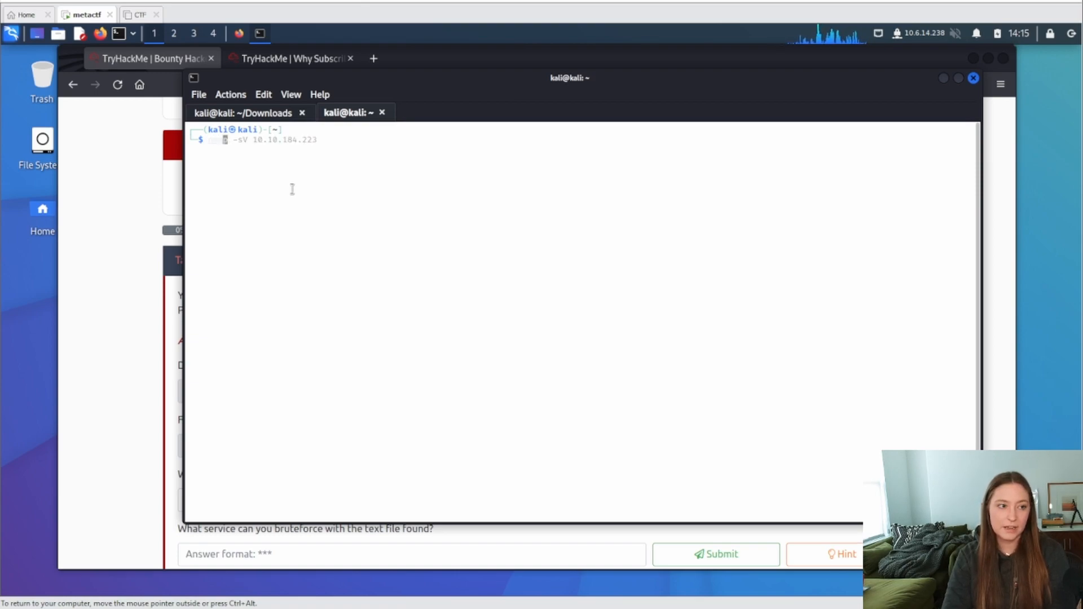
key("Right")
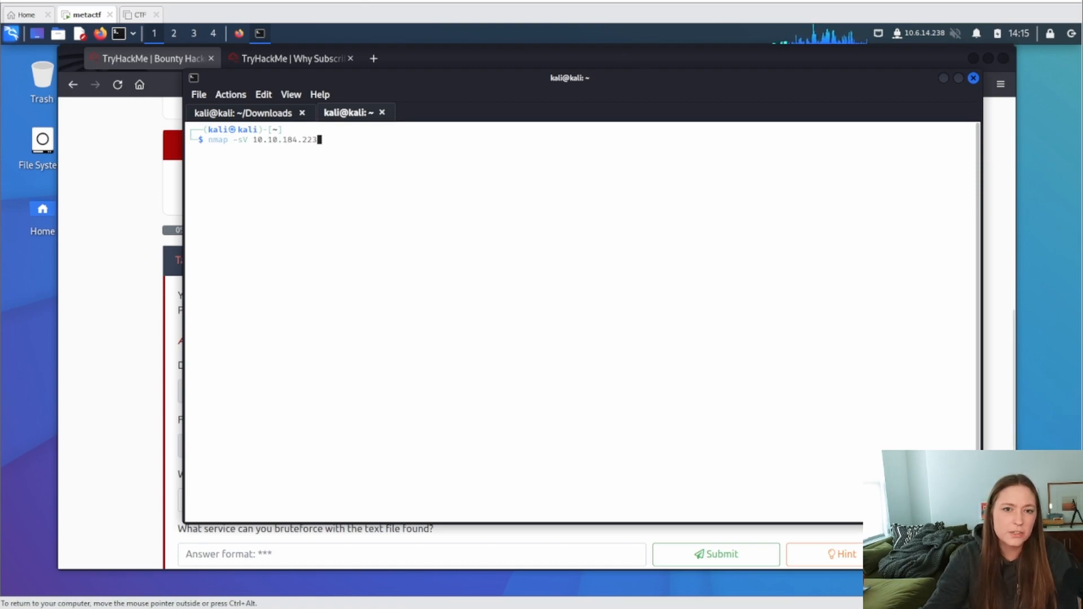
left_click_drag(737, 192, 773, 245)
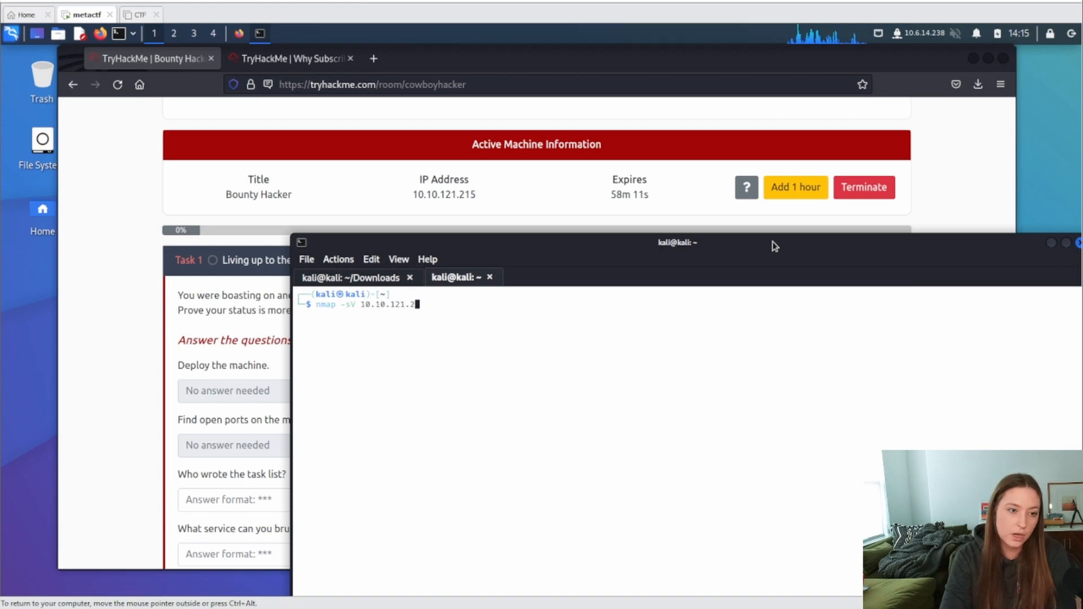
type("15")
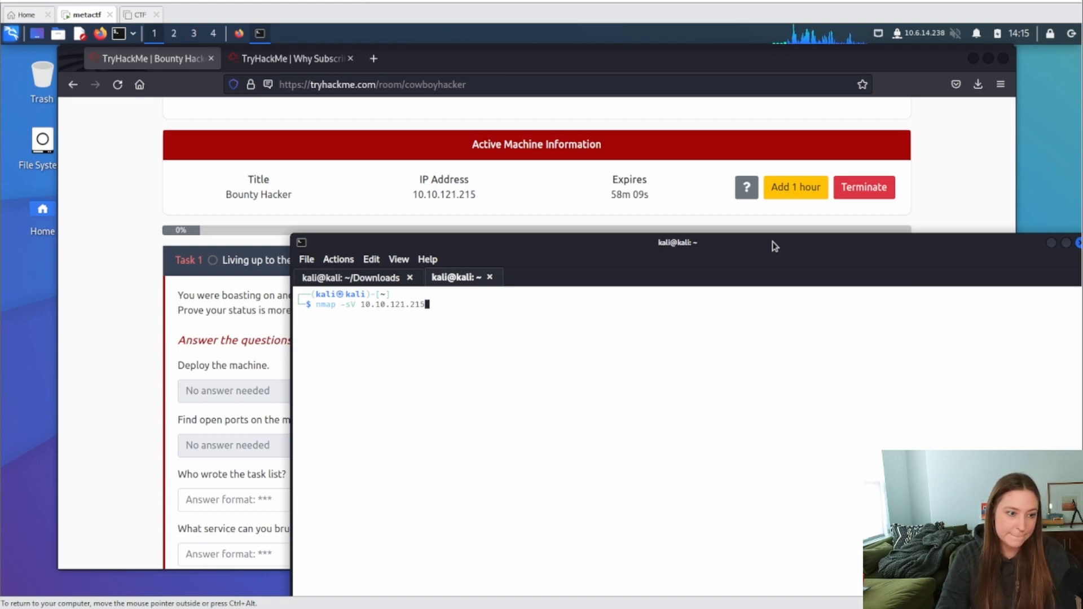
key("Return")
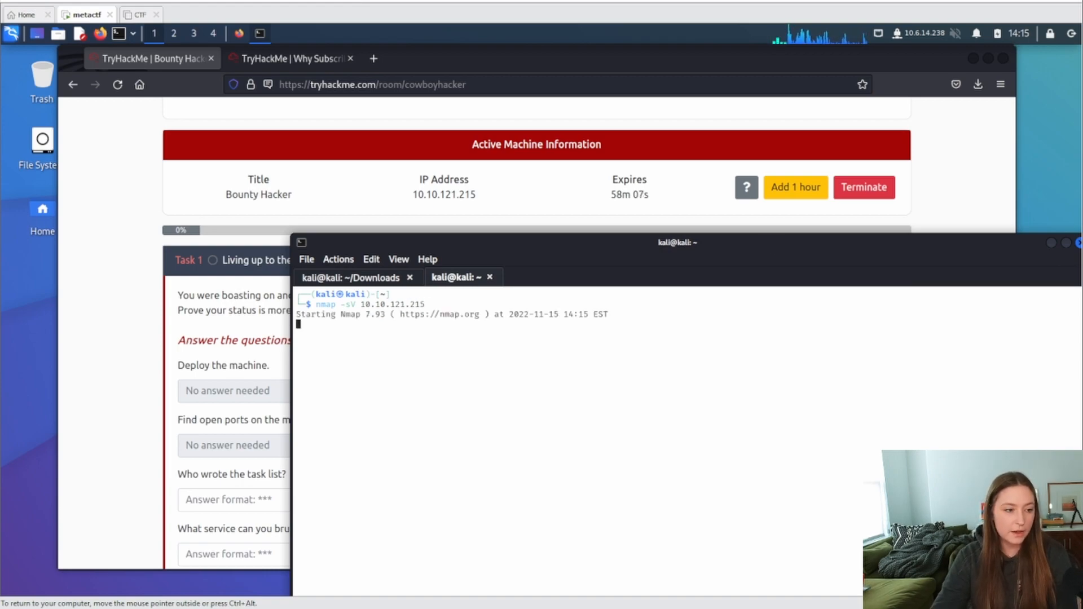
left_click(112, 320)
scroll(534, 356, "down", 3)
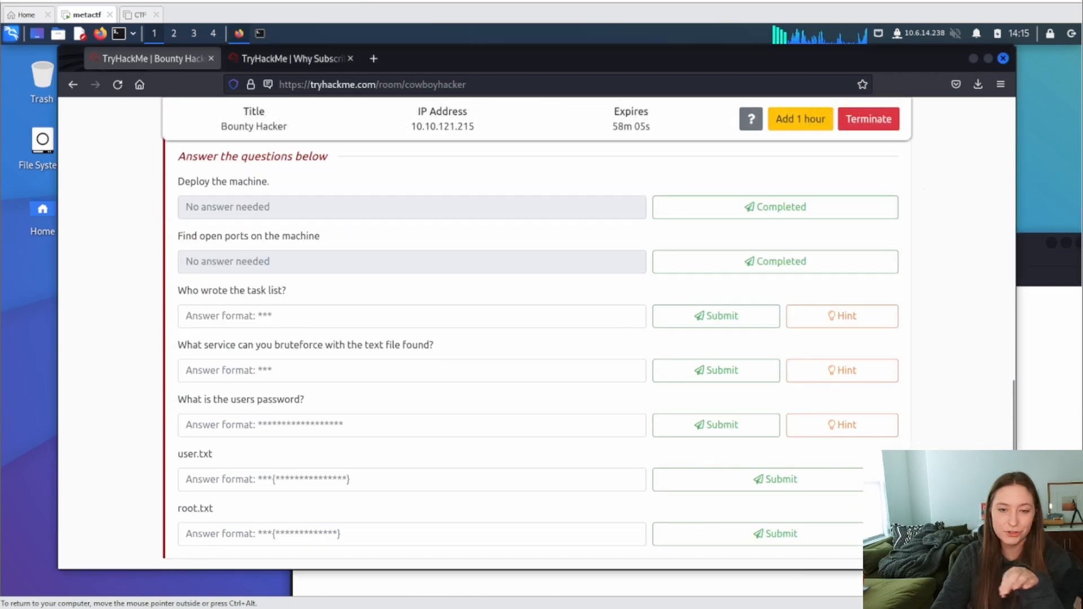
Mark 'Deploy the machine' completed and bring the finished scan (ftp, ssh, http open) into view.
left_click(805, 210)
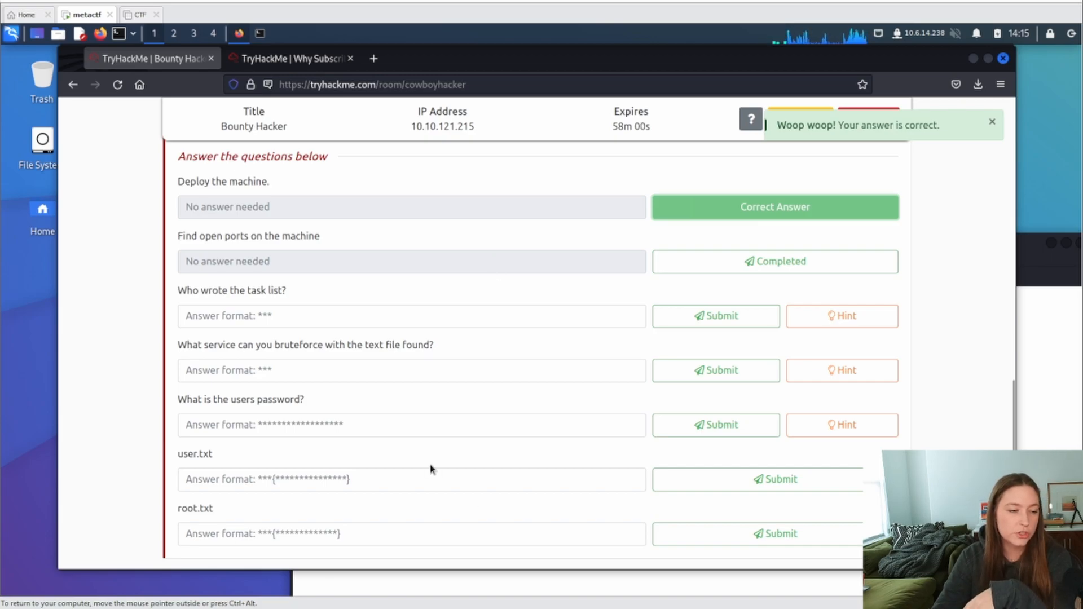
scroll(430, 470, "up", 2)
scroll(431, 469, "down", 2)
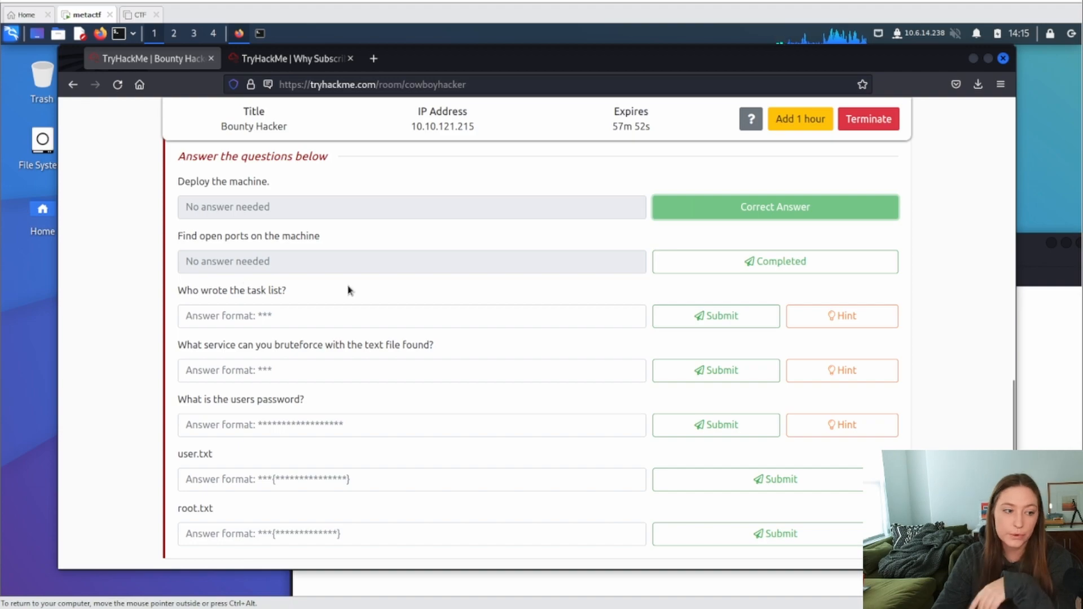
left_click(1046, 373)
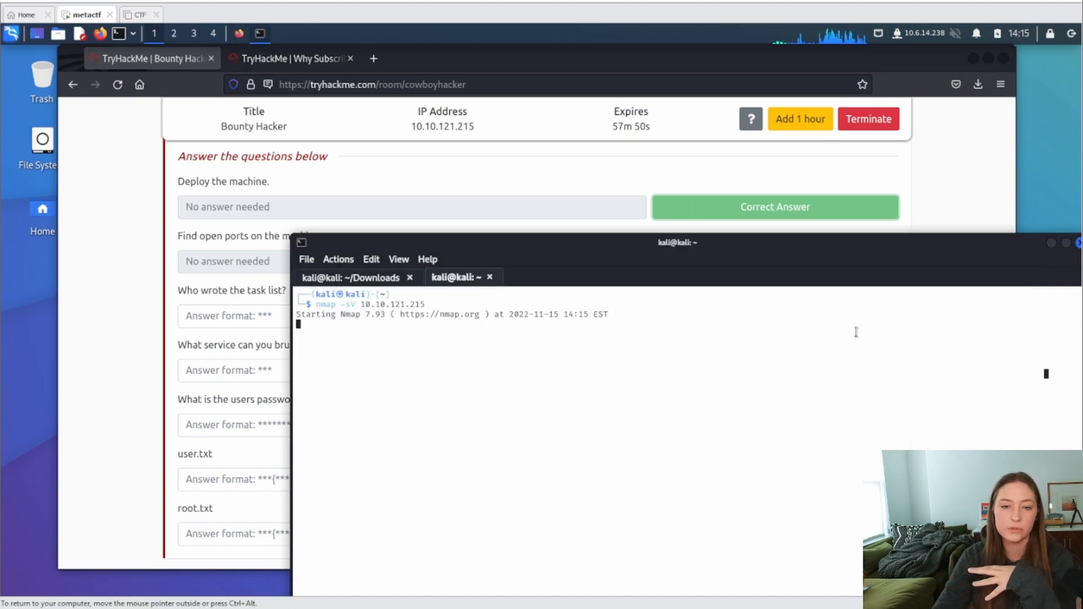
left_click(530, 182)
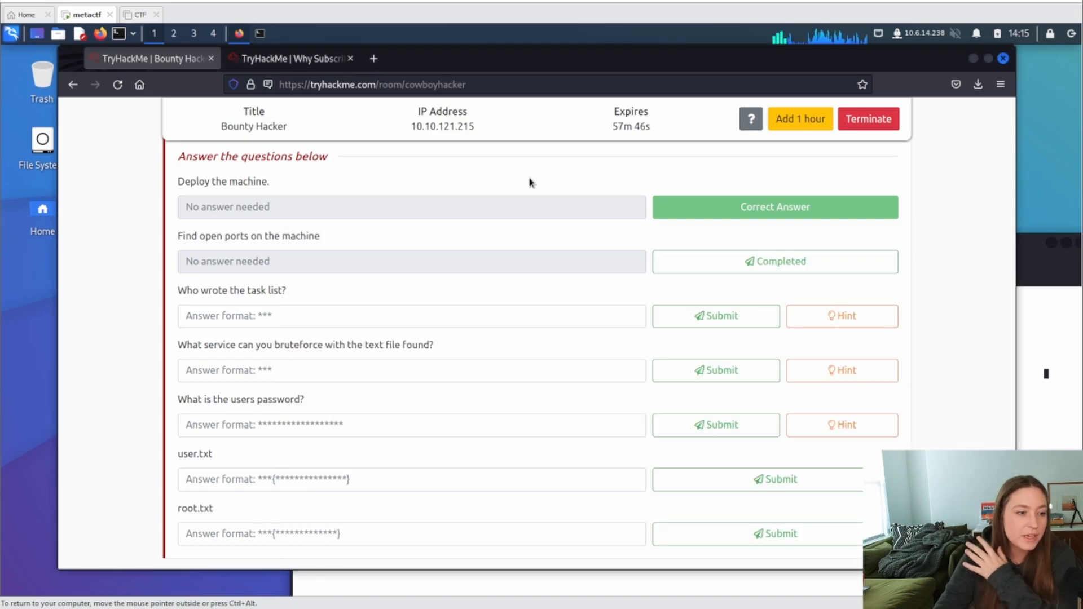
left_click(1047, 383)
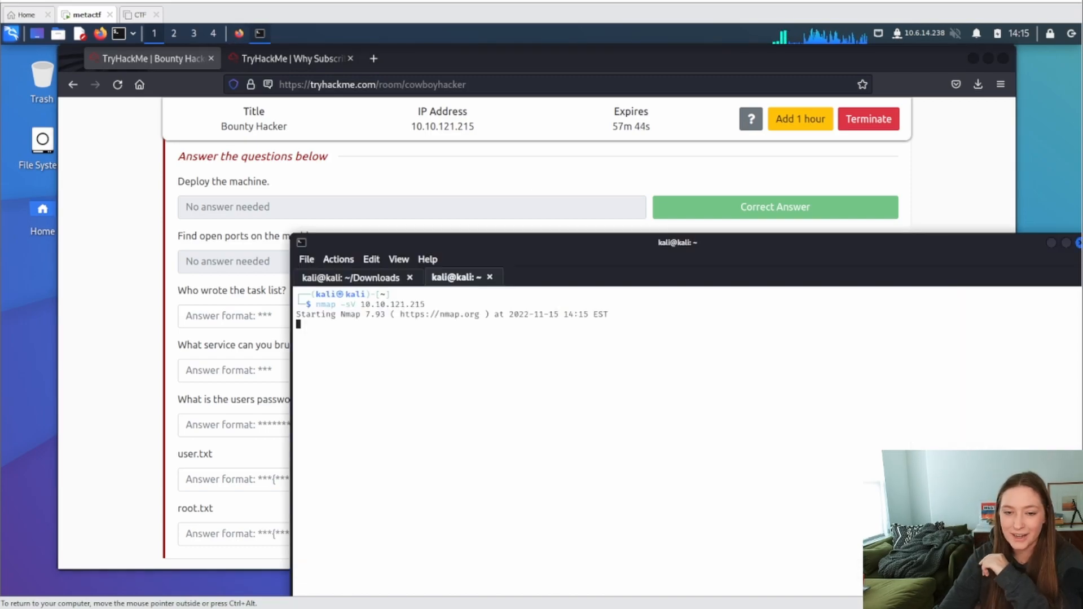
left_click_drag(931, 246, 742, 121)
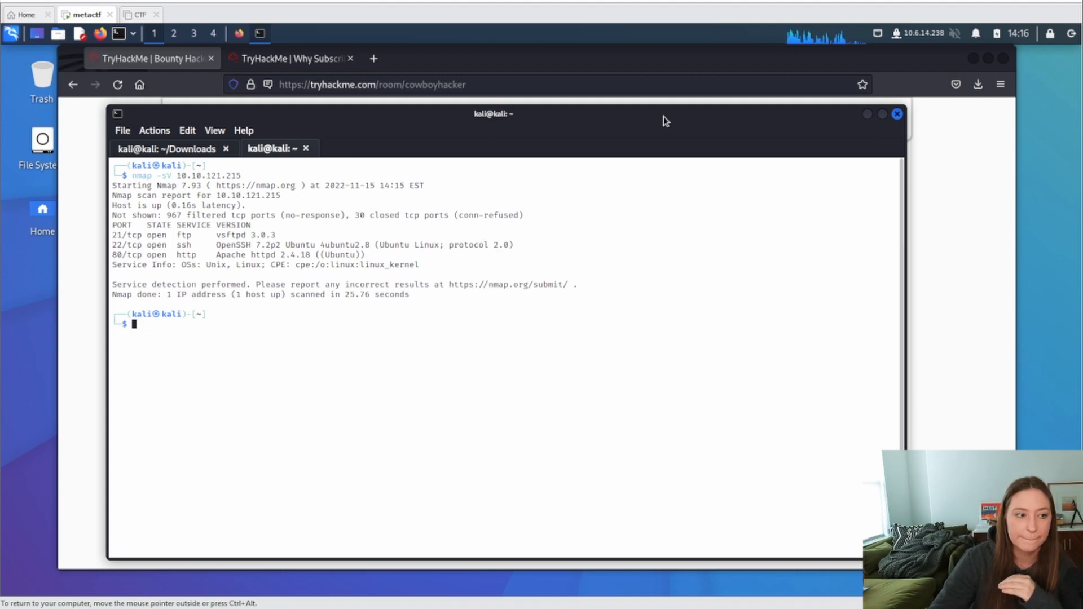
Highlight the '80/tcp open http' scan line and return to the room questions.
left_click_drag(664, 117, 717, 97)
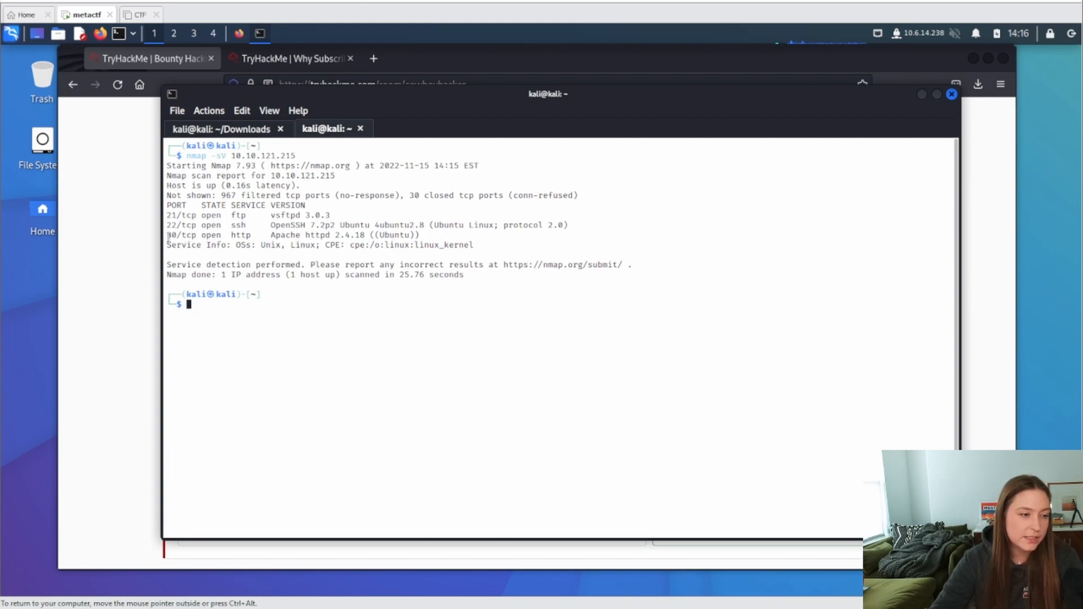
left_click_drag(167, 237, 254, 240)
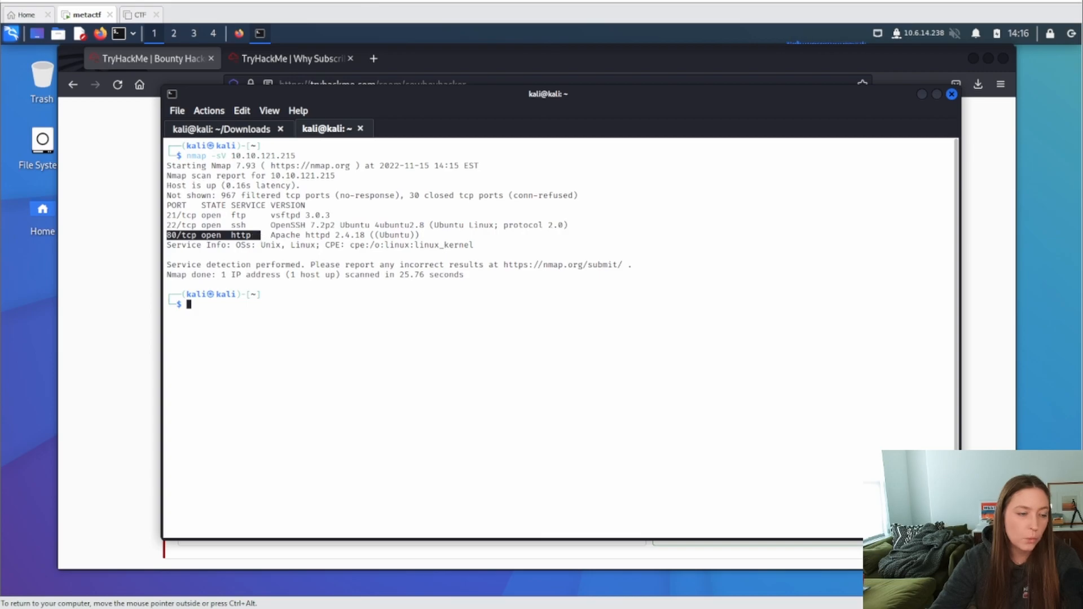
left_click(146, 249)
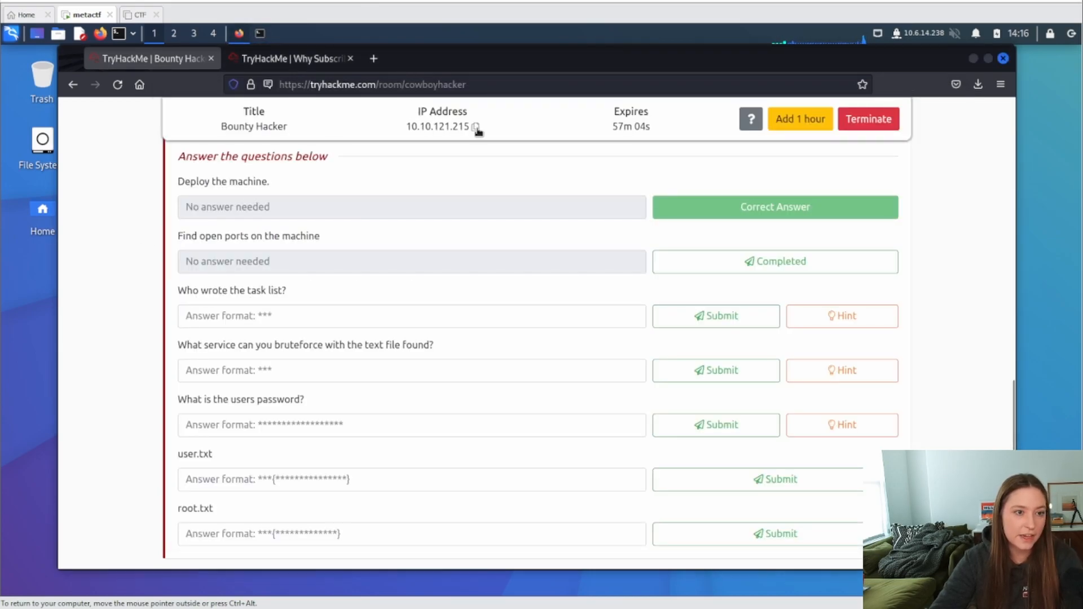
left_click(374, 58)
right_click(344, 86)
left_click(384, 164)
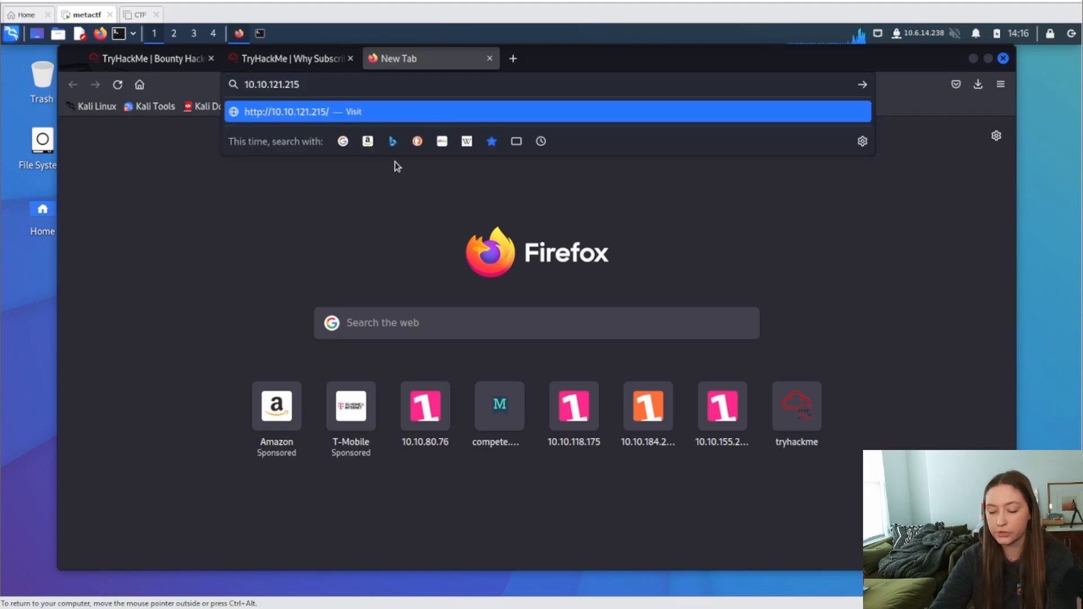
key("Return")
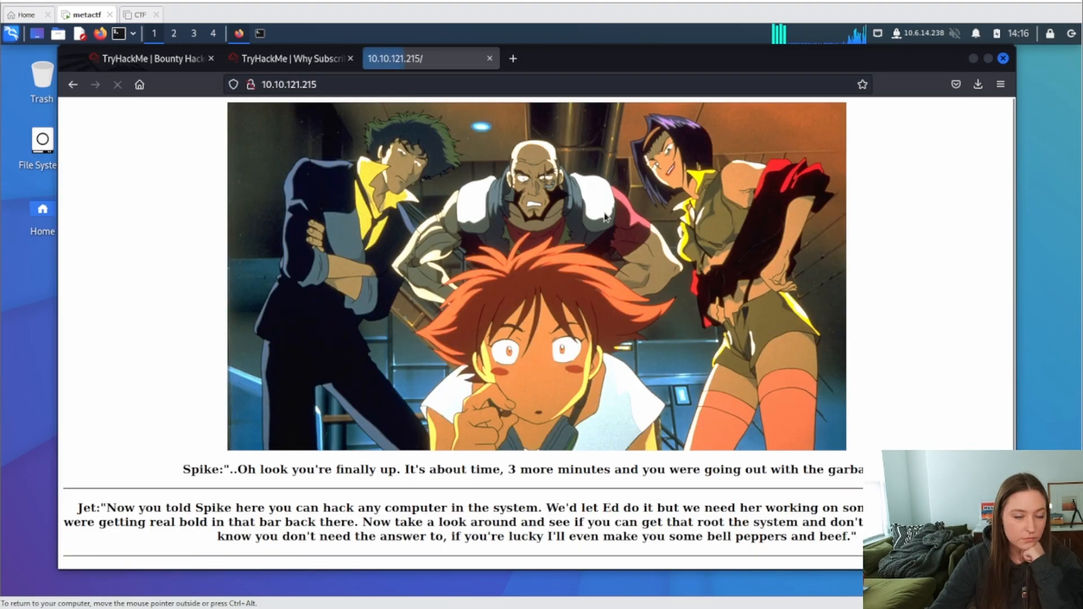
scroll(648, 250, "down", 2)
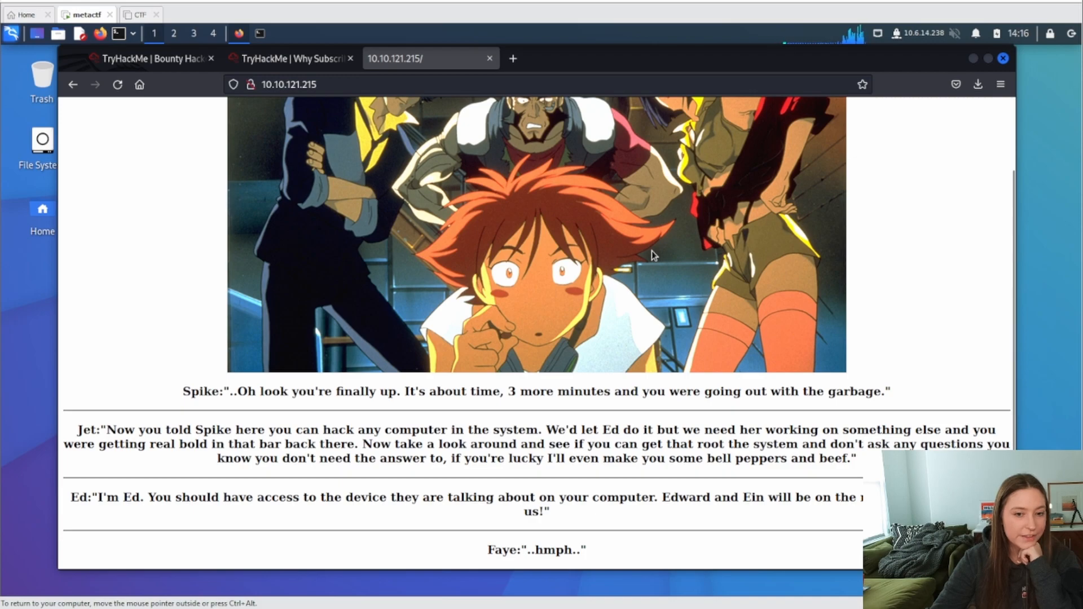
scroll(652, 252, "up", 2)
scroll(652, 253, "down", 2)
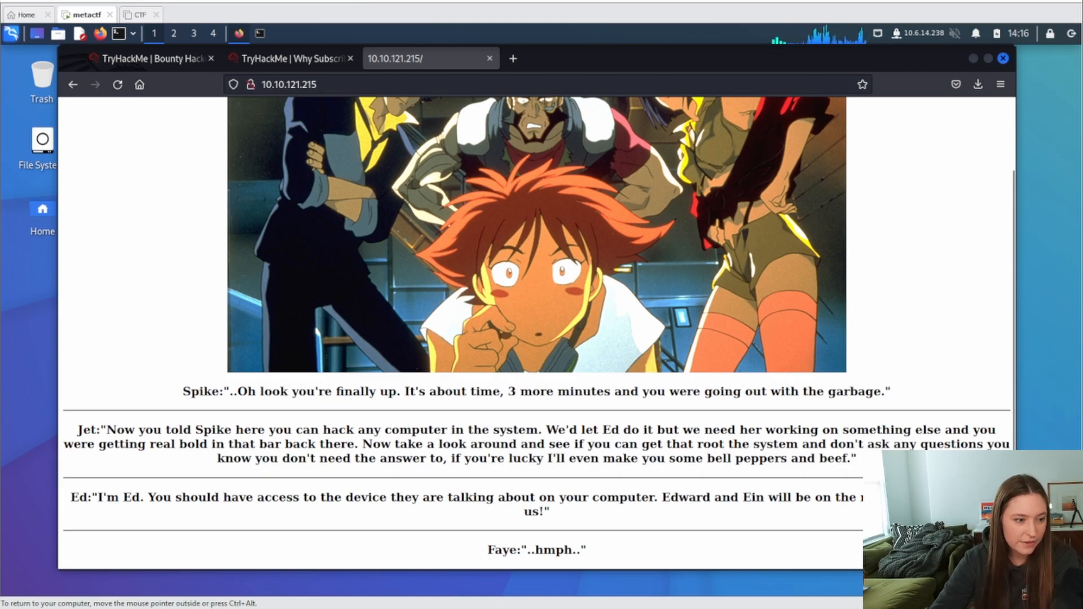
Read the crew dialogue on the page, highlighting the name Spike as a candidate username.
key("shift+Right")
key("shift+Right")
key("shift+Right")
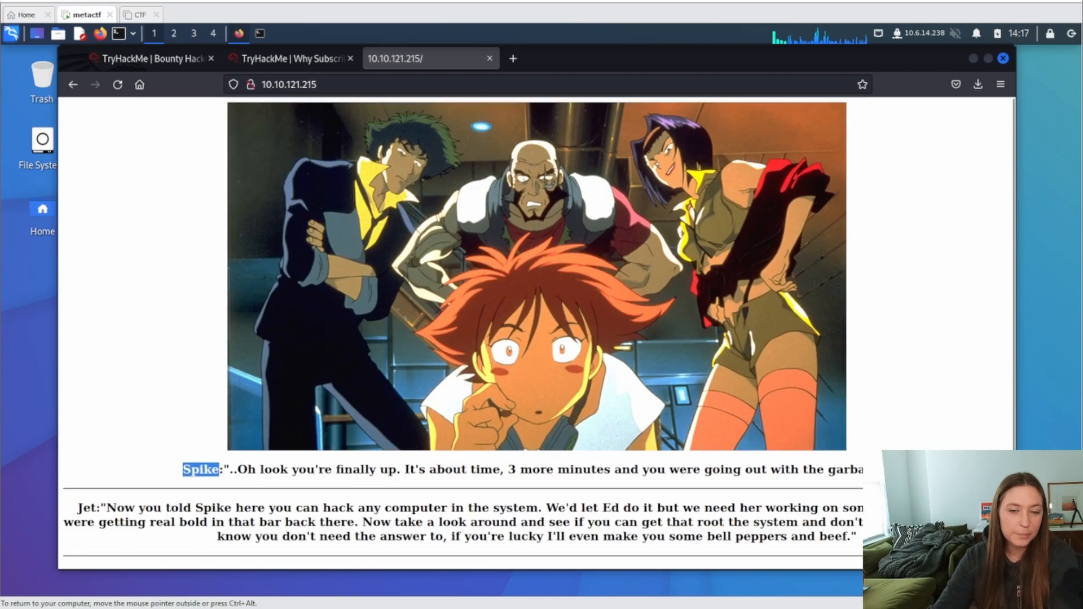
left_click(944, 313)
right_click(135, 259)
left_click(161, 204)
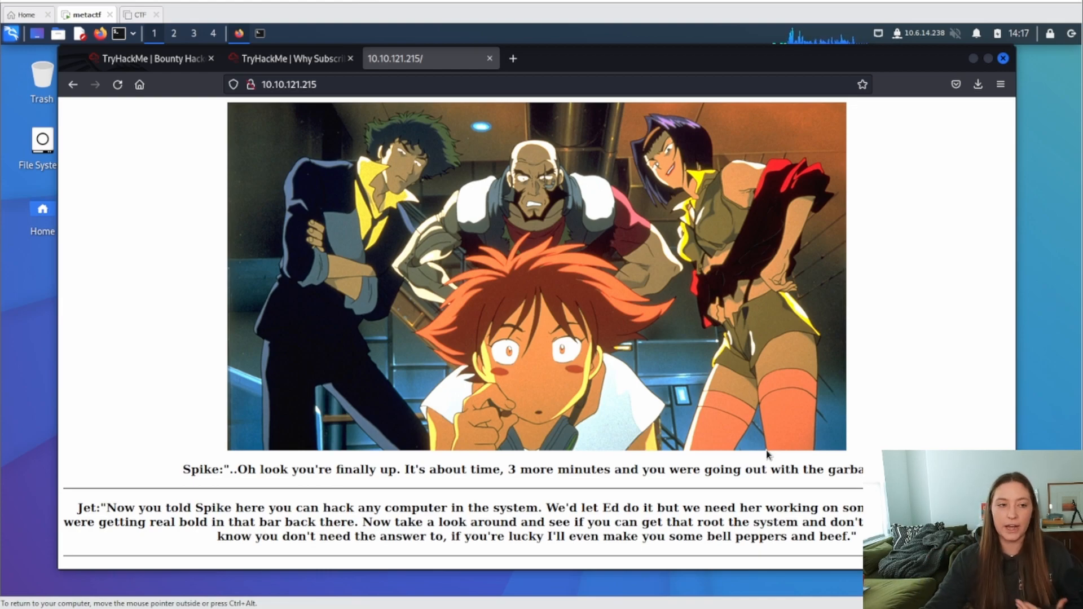
Connect with ftp 10.10.121.215 as anonymous and attempt an ls listing, which stalls.
left_click(259, 34)
left_click(200, 312)
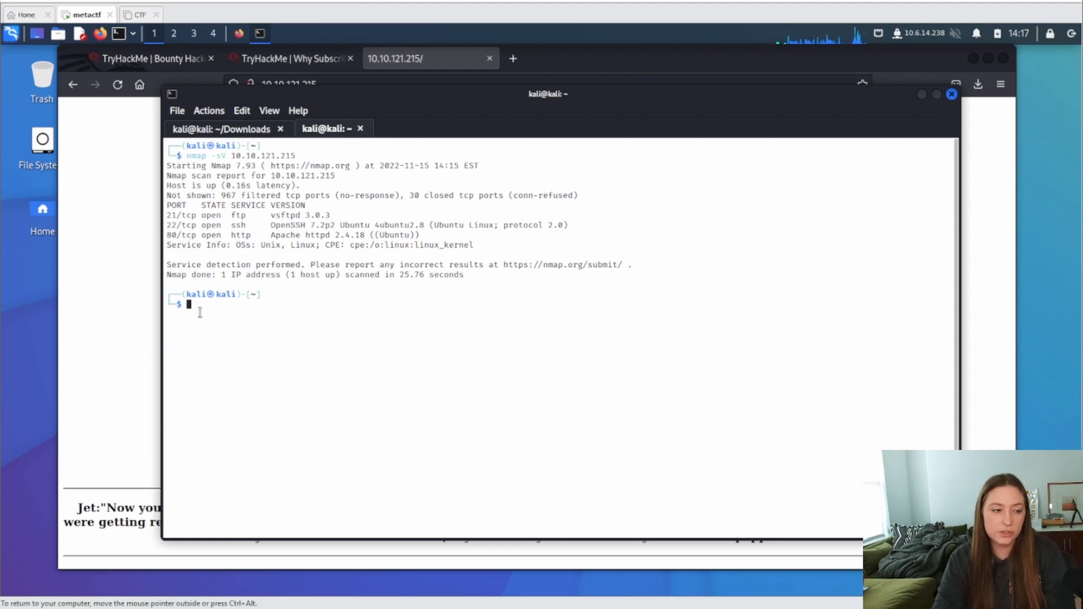
type("ftp 10.10.131.215")
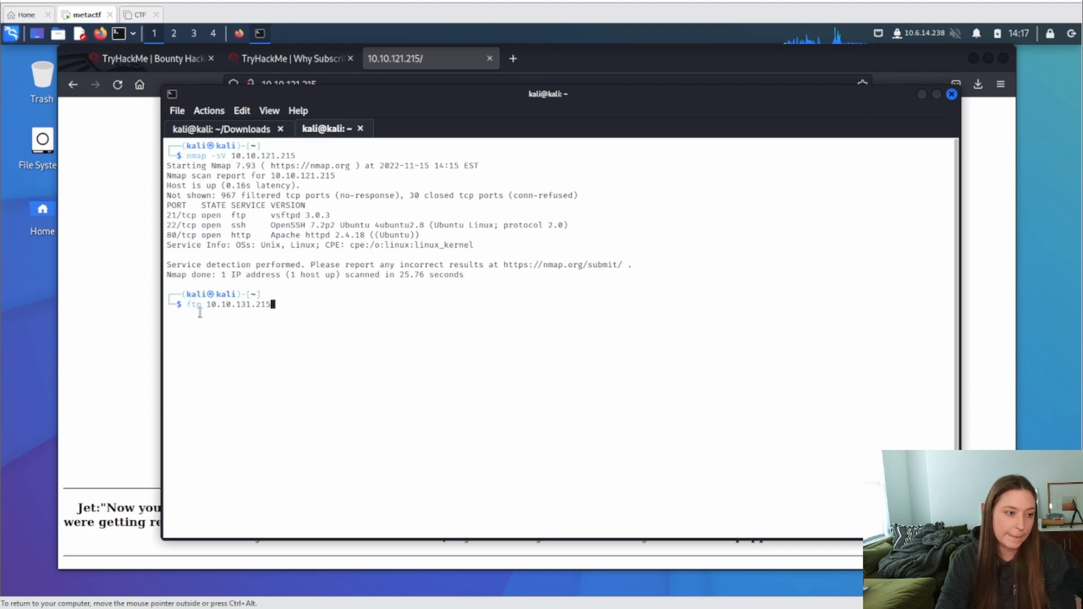
key("Left")
key("Left")
key("Left")
key("Left")
key("Left")
key("Right")
key("Right")
key("Right")
key("Return")
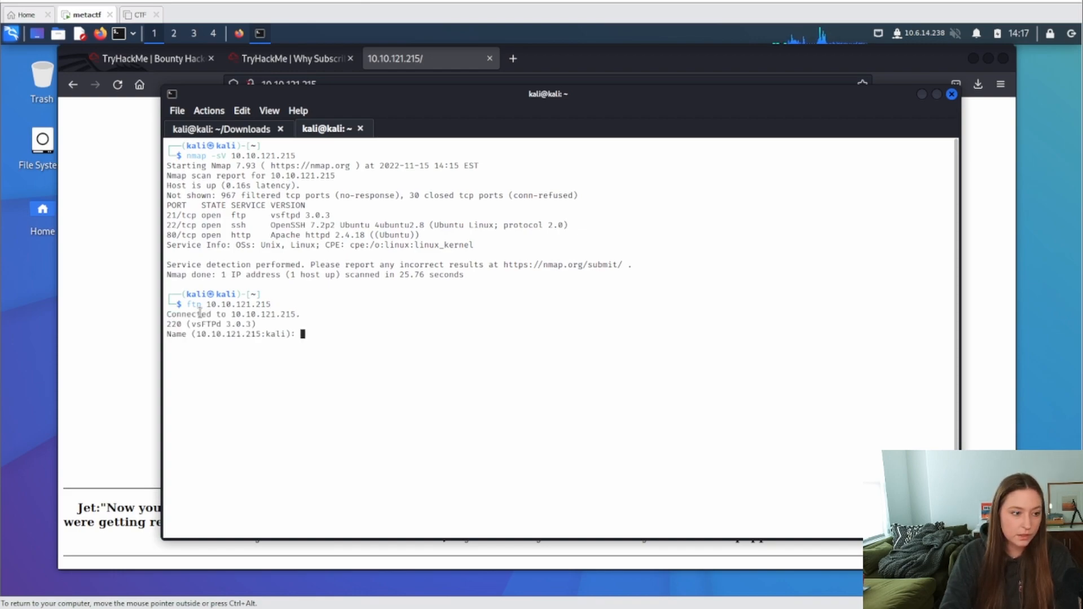
type("anon")
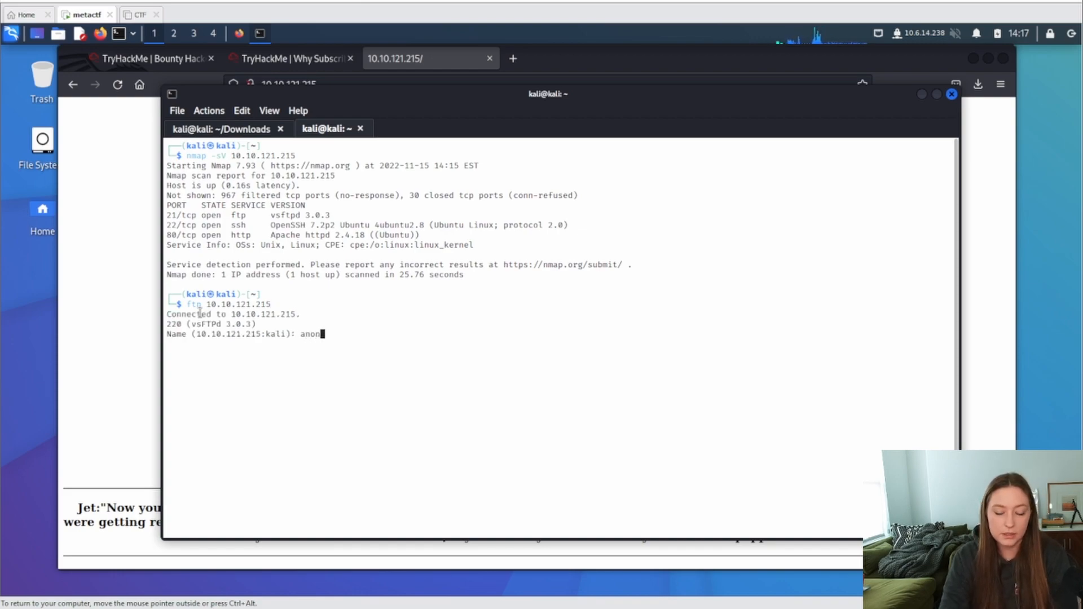
type("ymous")
key("Return")
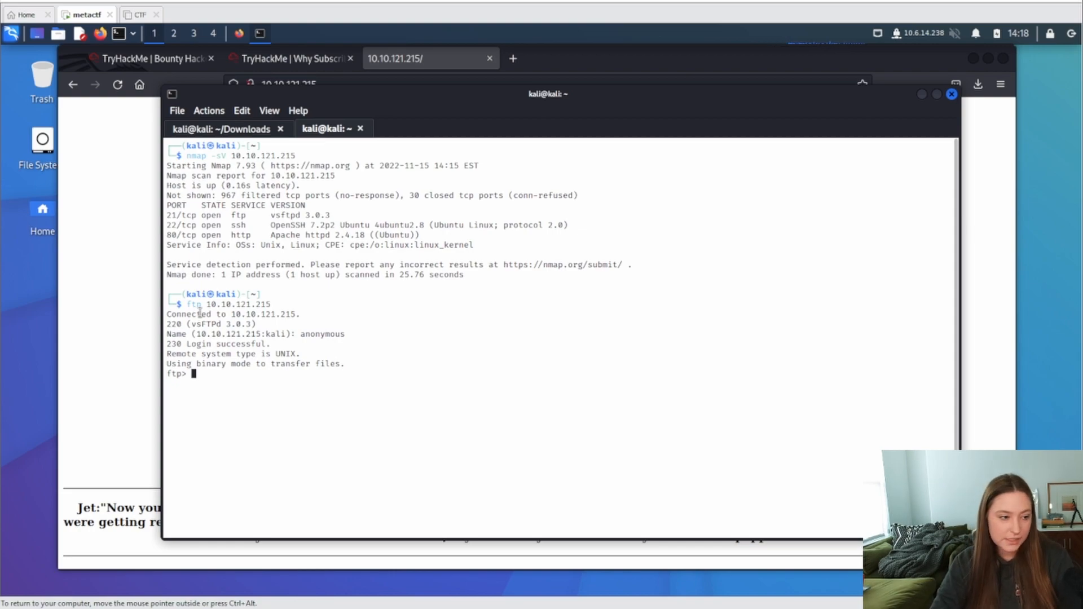
type("ls")
key("Return")
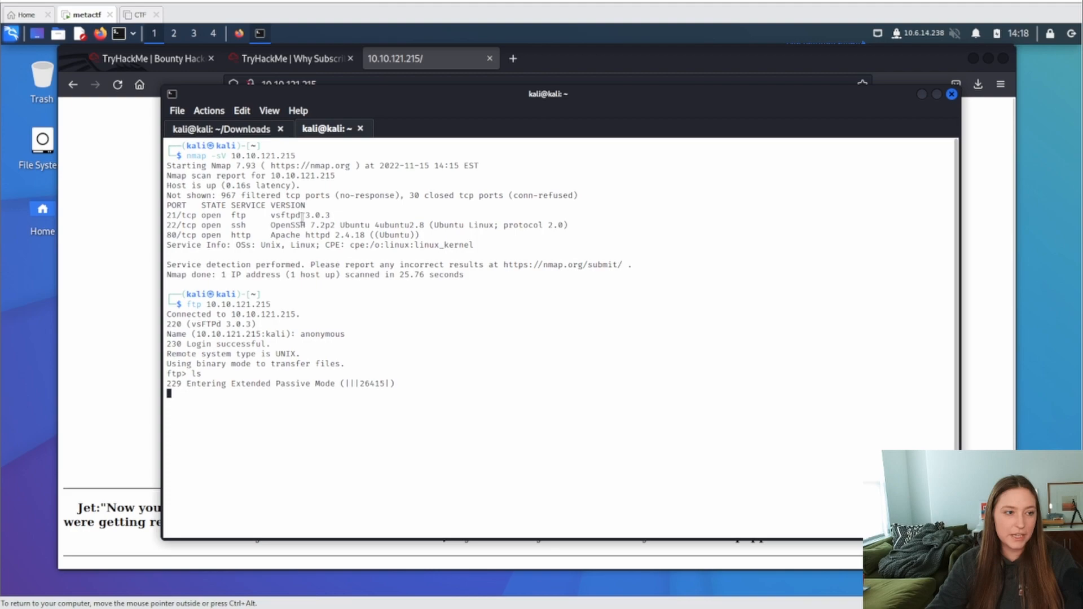
left_click(176, 111)
In a new shell tab, start loginnames.txt in vim with jet, spike and ed on separate lines.
left_click(195, 126)
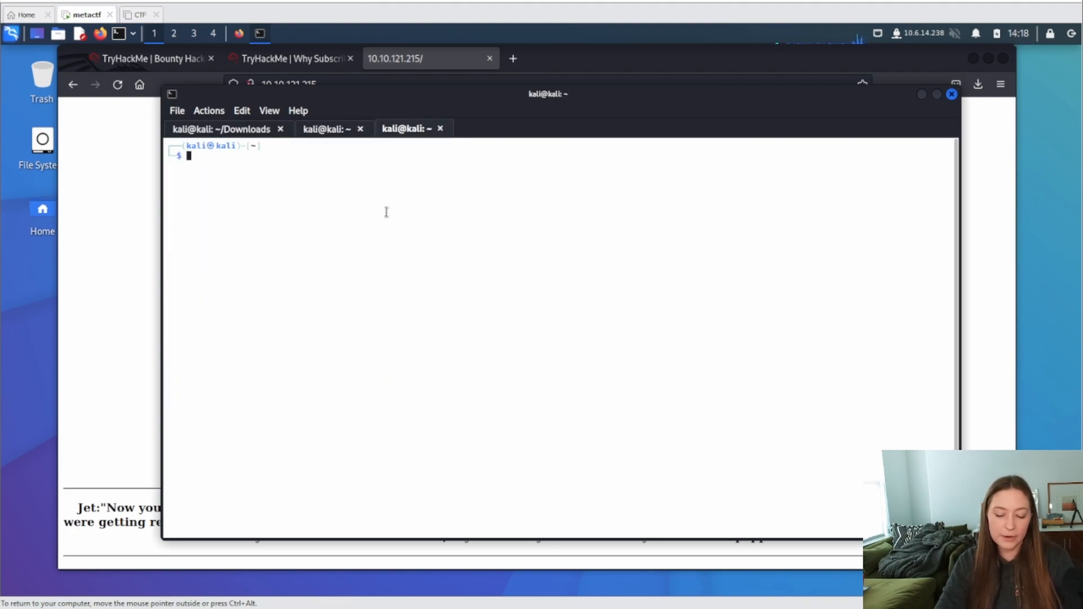
type("vim log")
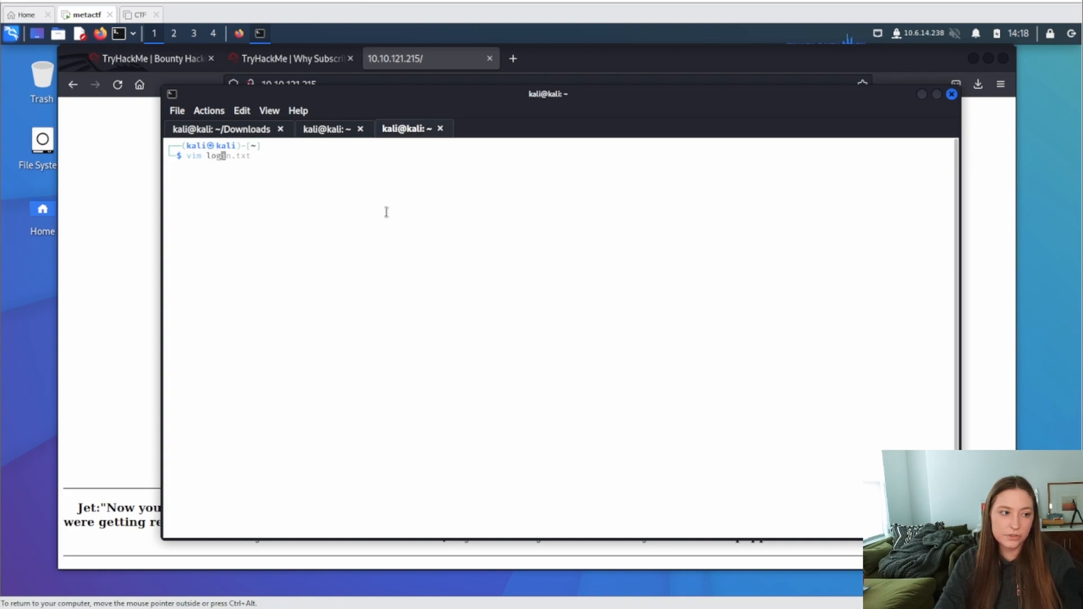
type("innames.txt")
key("Return")
key("i")
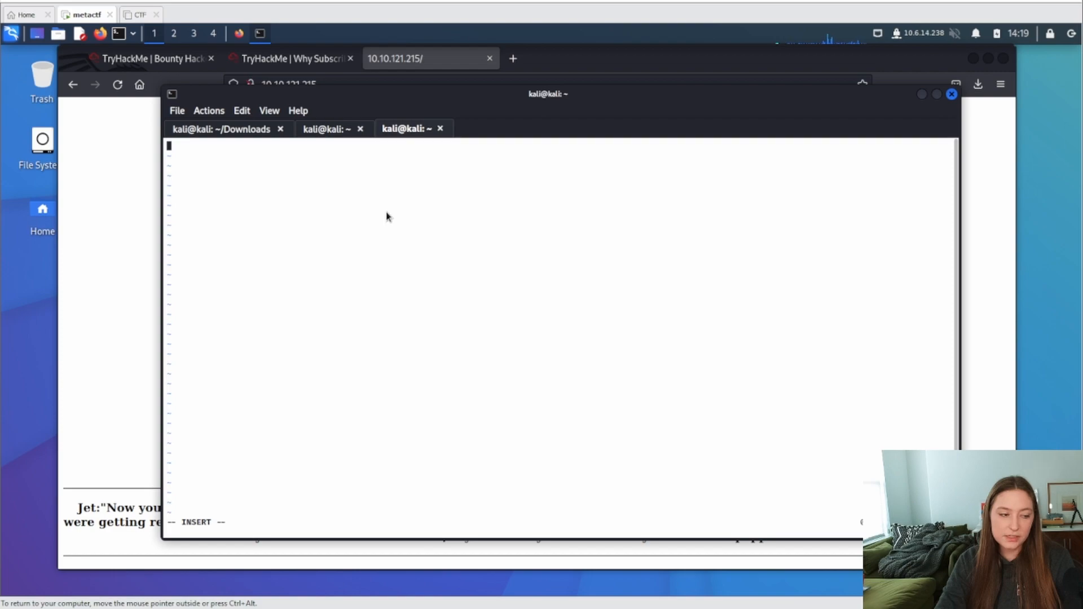
type("jet")
key("Return")
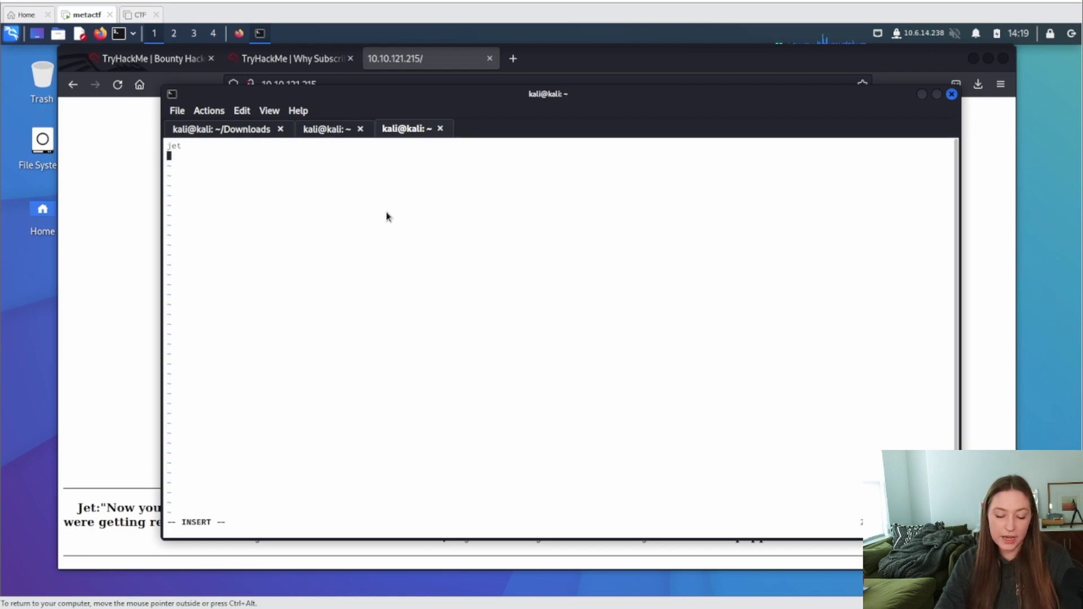
type("spike")
key("Return")
type("e")
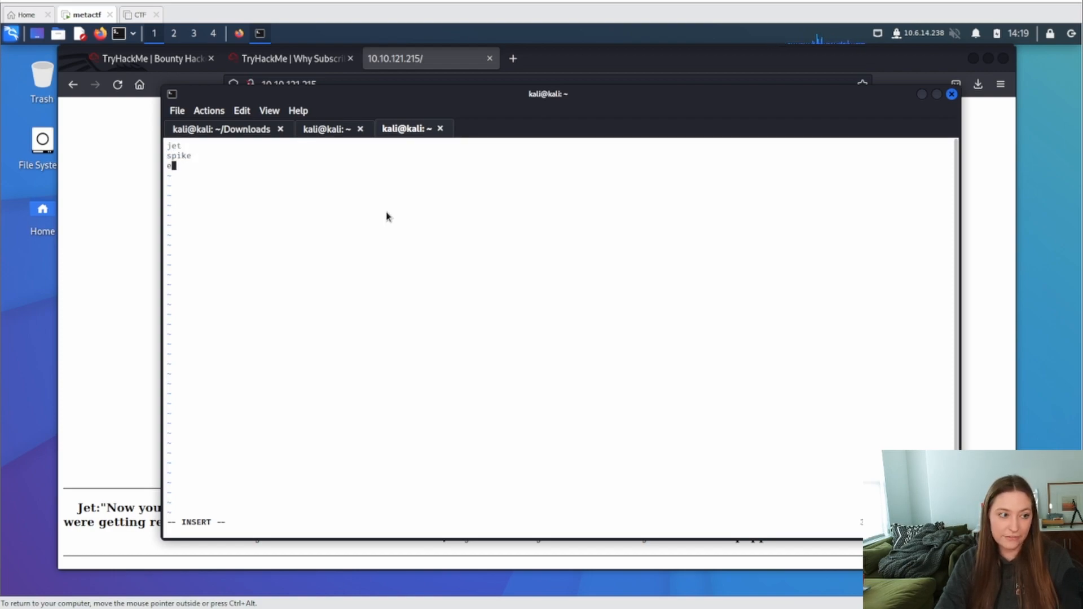
type("d")
key("Return")
type("edward")
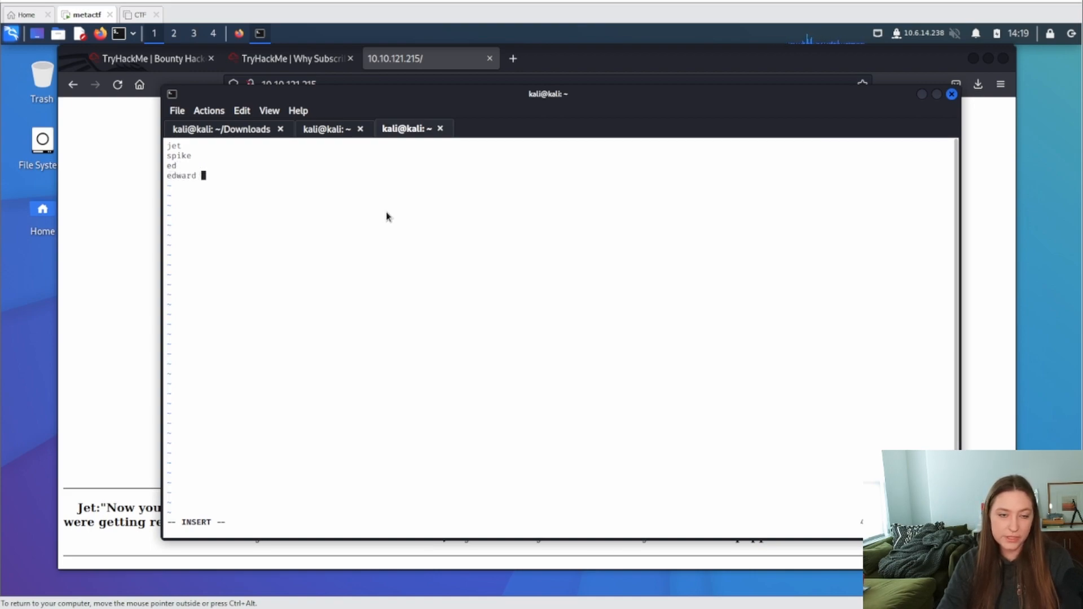
Recheck the web dialogue, add edward, ein and faye, and save the file with :wq.
mouse_move(548, 93)
left_mouse_down()
mouse_move(544, 170)
mouse_move(598, 555)
left_mouse_up()
left_click_drag(760, 559, 755, 564)
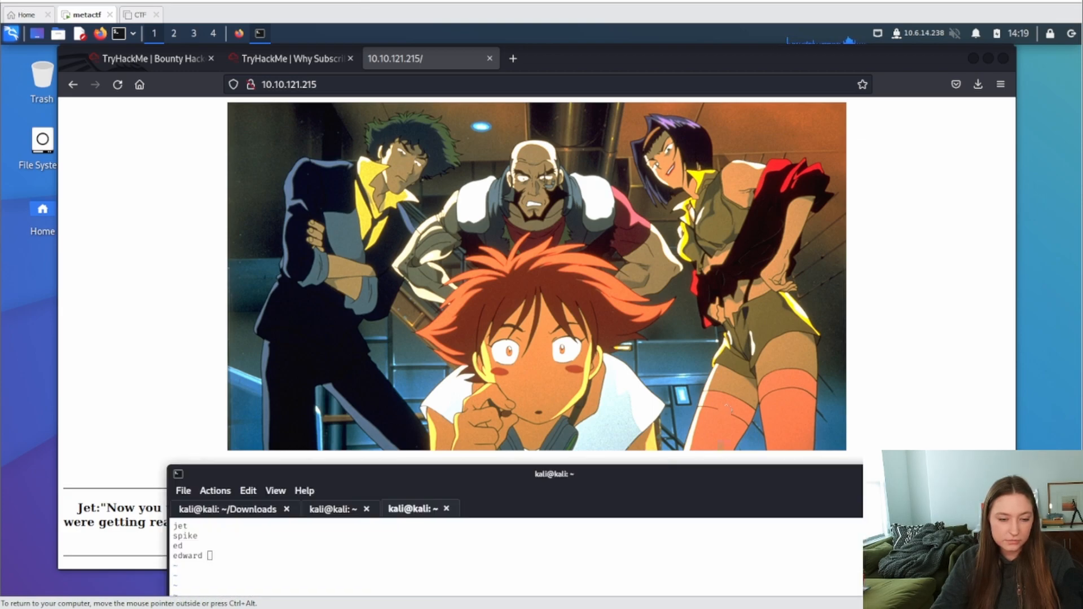
left_click_drag(755, 564, 639, 142)
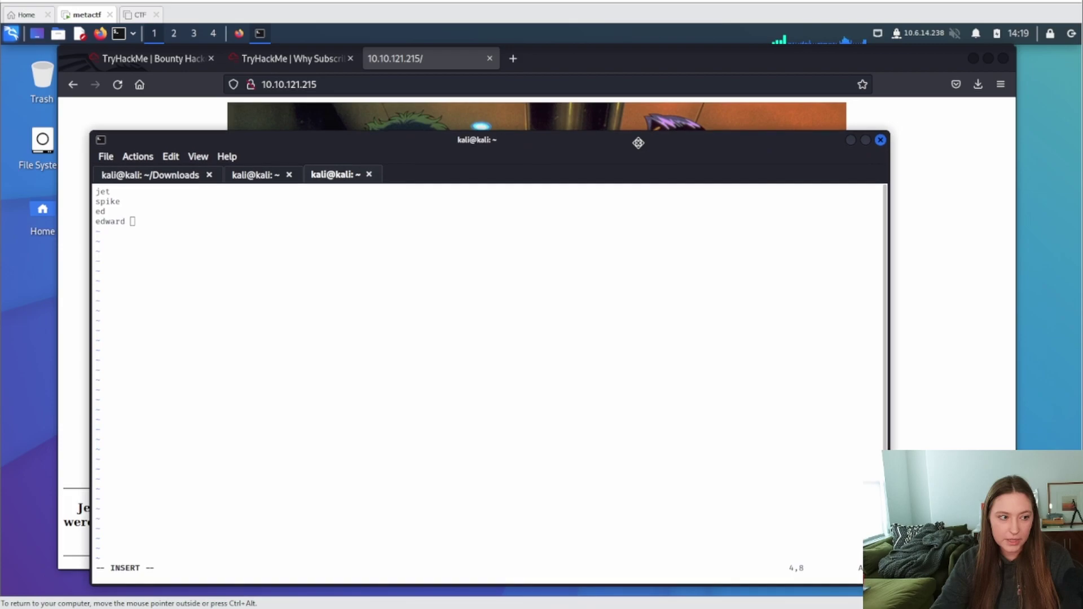
left_click(994, 351)
scroll(805, 458, "down", 2)
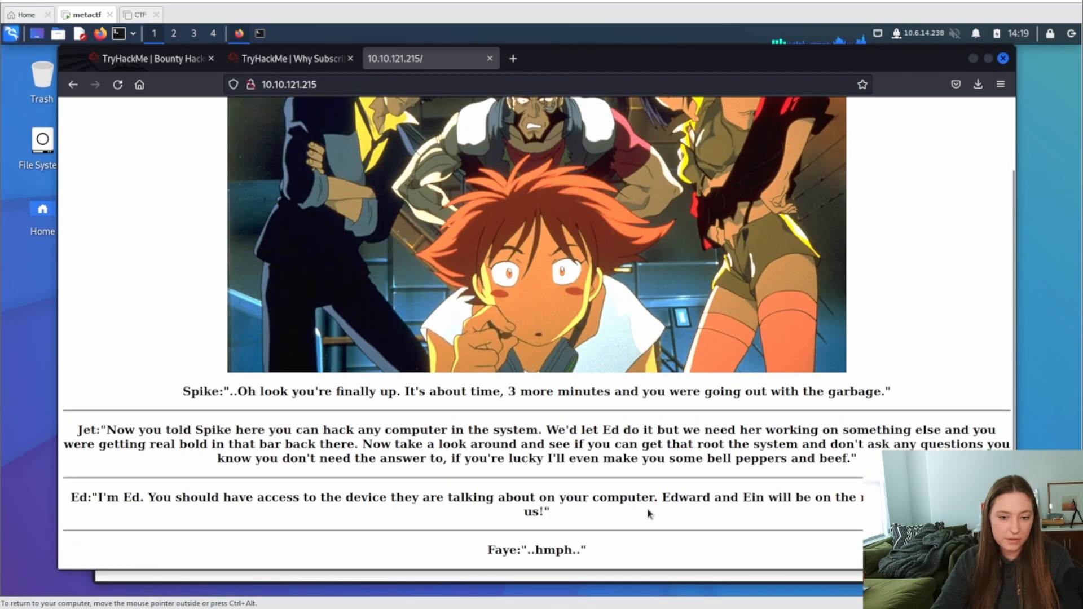
left_click(765, 580)
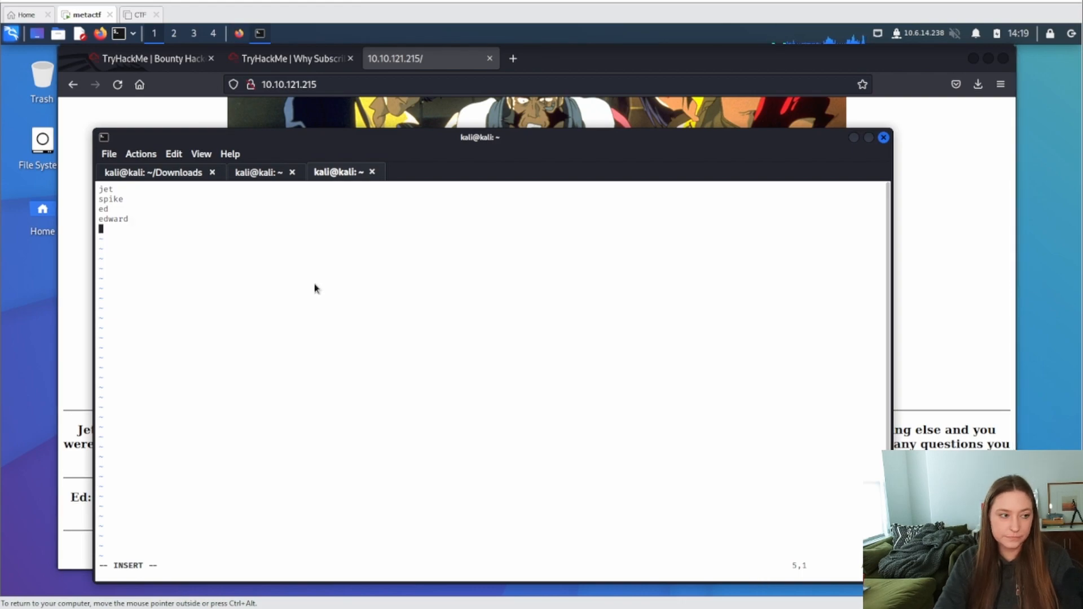
type("ein")
key("Return")
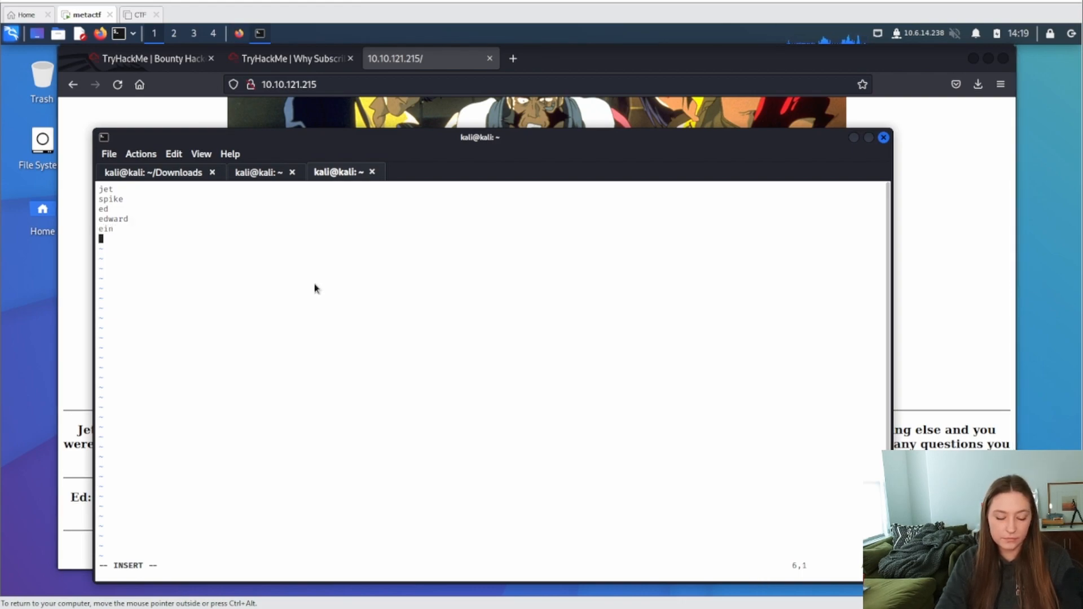
mouse_move(353, 156)
left_mouse_down()
mouse_move(536, 110)
mouse_move(527, 78)
left_mouse_up()
type("fa")
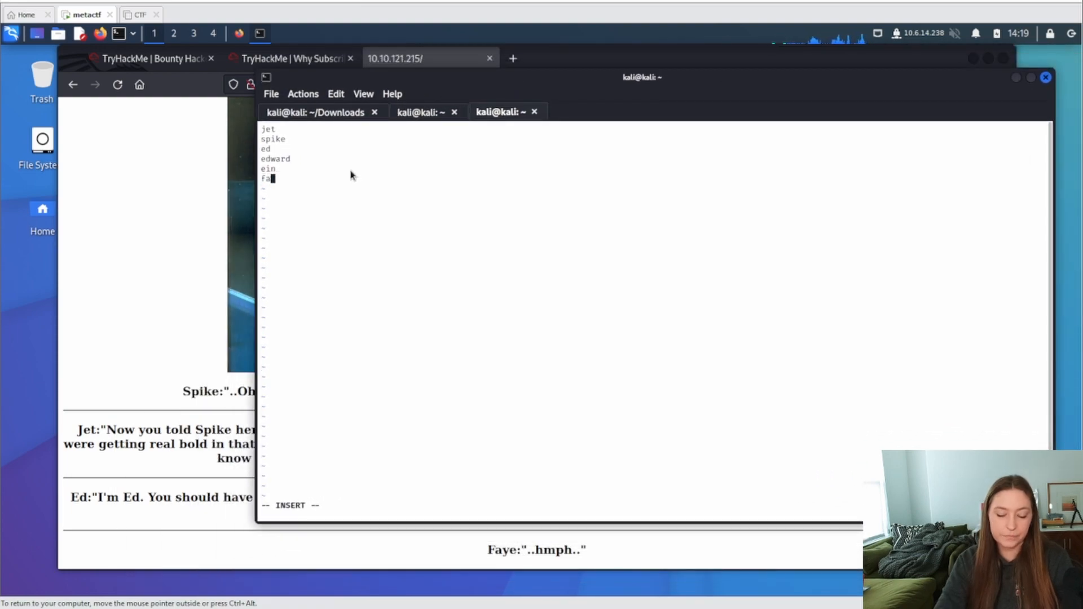
type("ye")
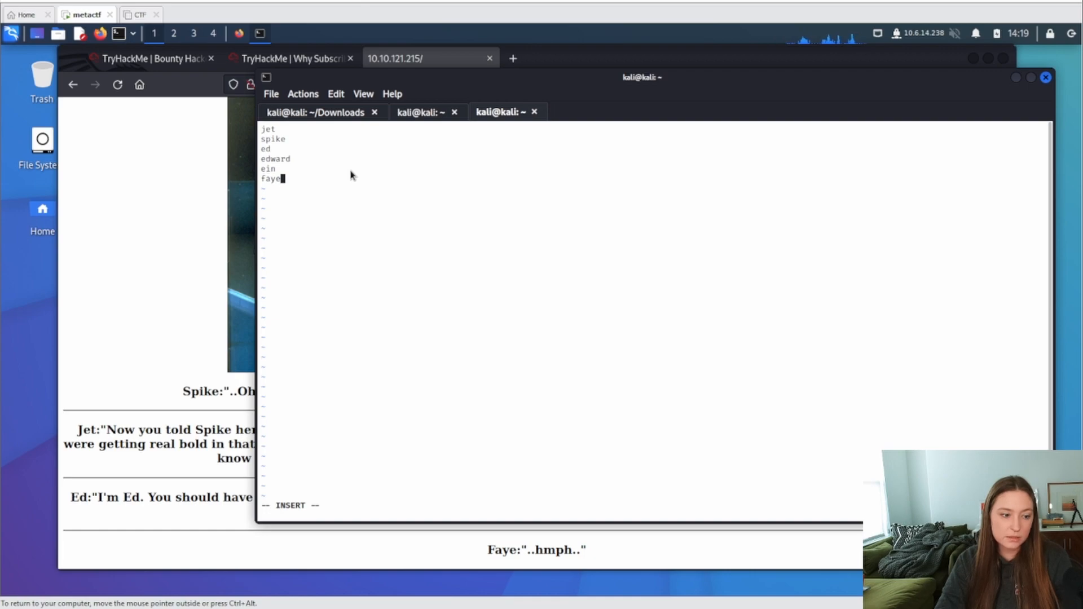
key("Escape")
type(":")
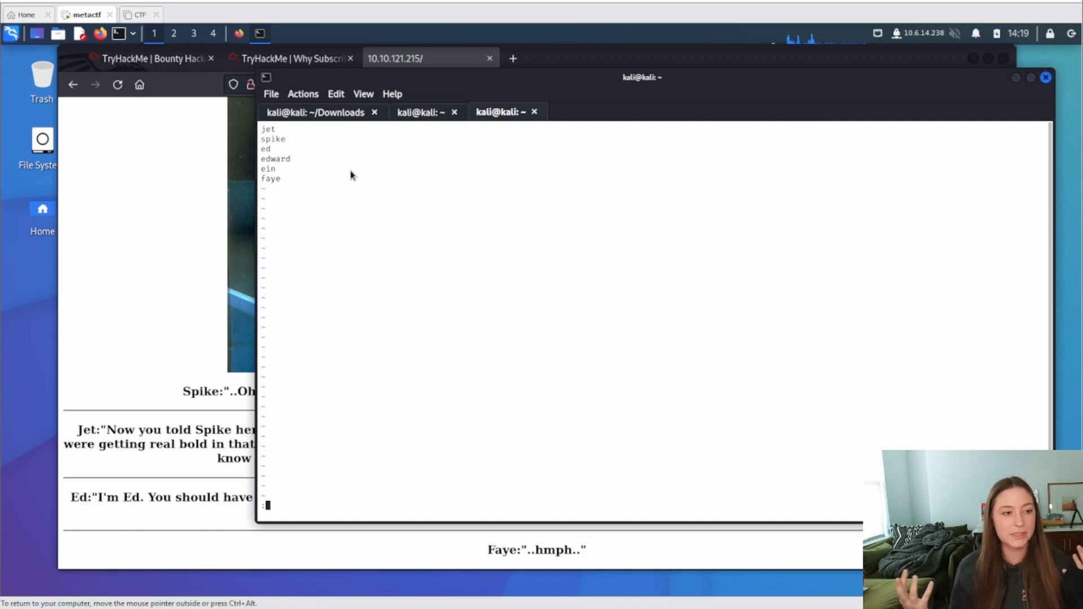
type("wq")
key("Return")
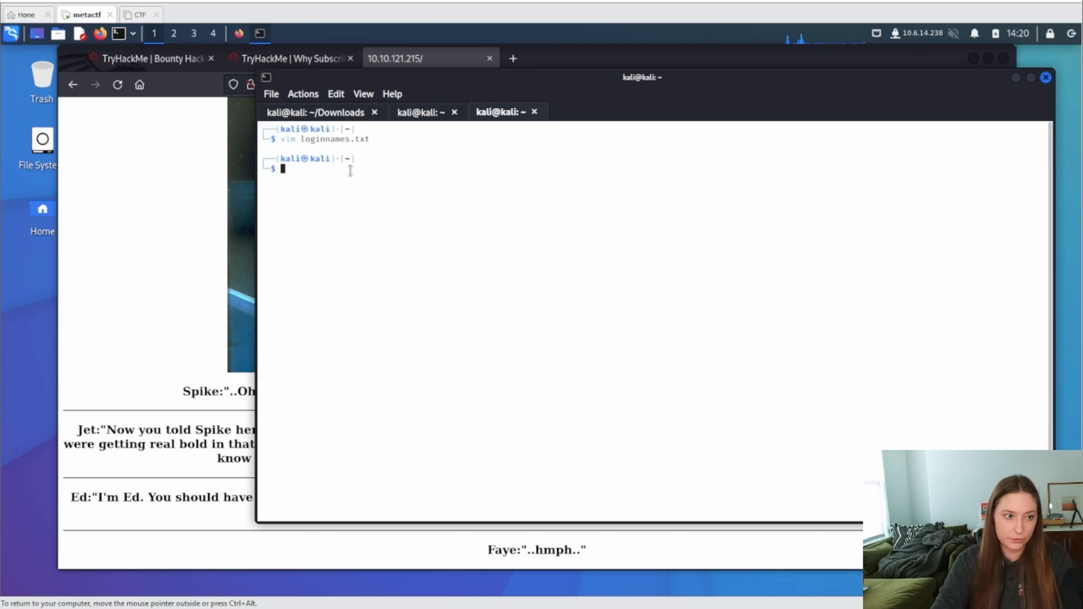
Copy the FTP '229 Entering Extended Passive Mode' line and switch to the browser.
left_click(428, 114)
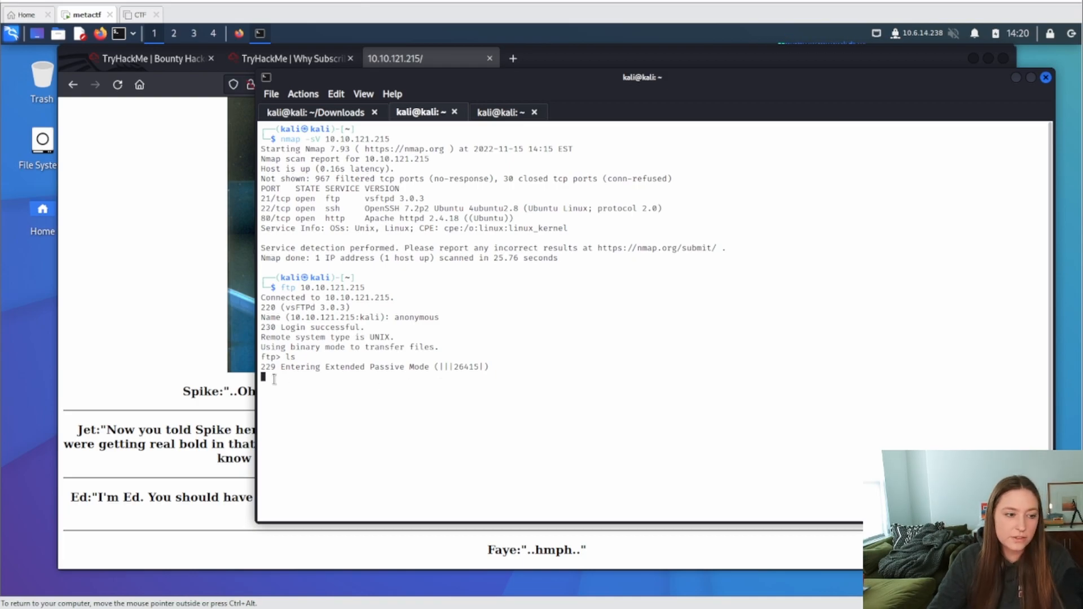
left_click_drag(261, 367, 430, 367)
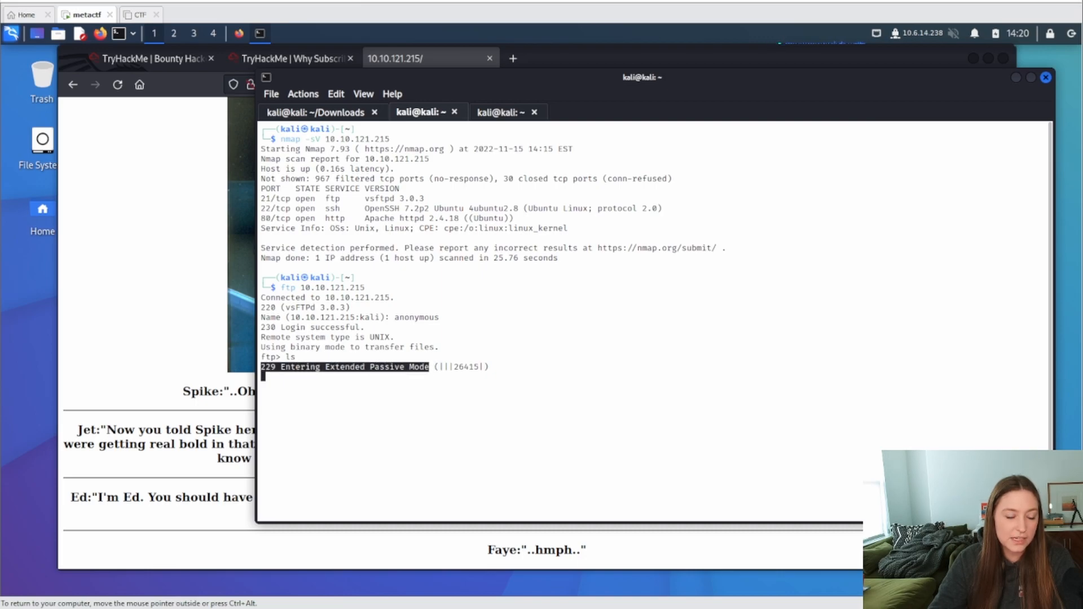
right_click(409, 368)
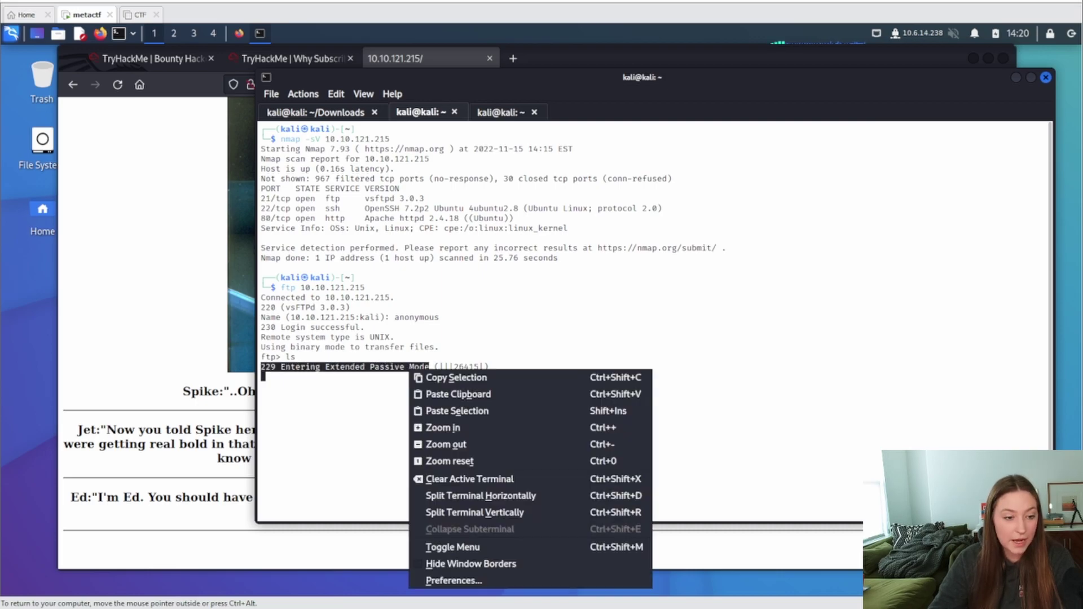
left_click(435, 378)
left_click(512, 44)
Search the pasted 229 message in a new tab and open IBM's explanation of the reply.
left_click(487, 59)
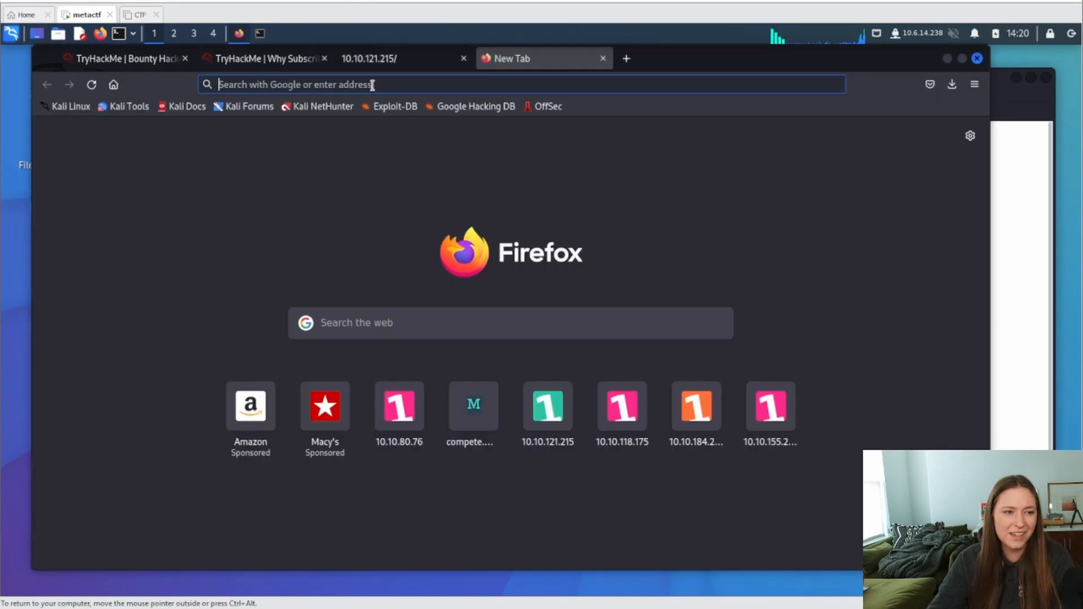
right_click(373, 86)
left_click(402, 167)
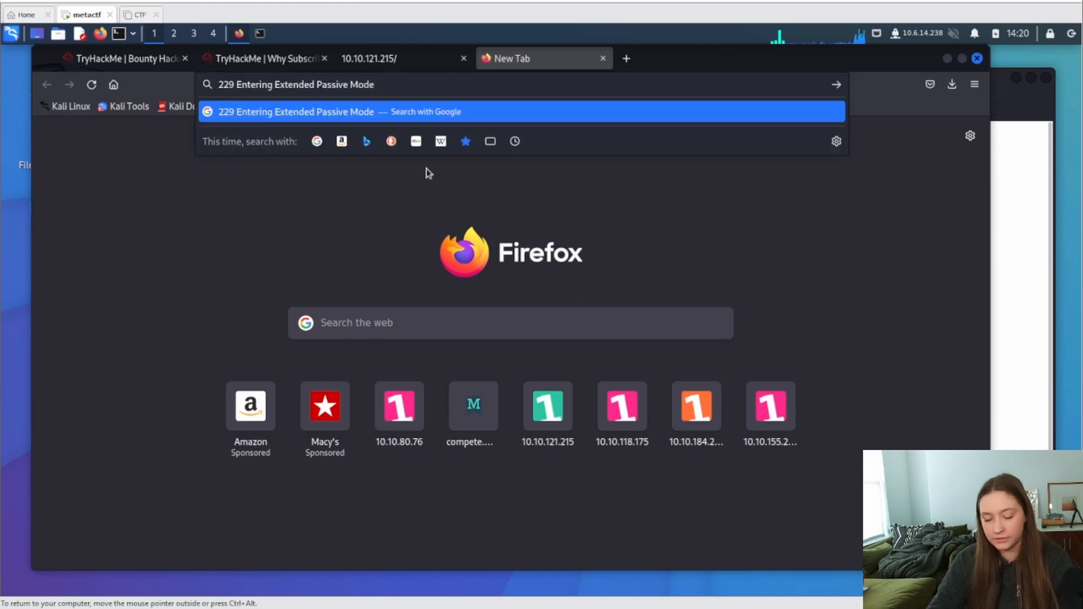
key("Return")
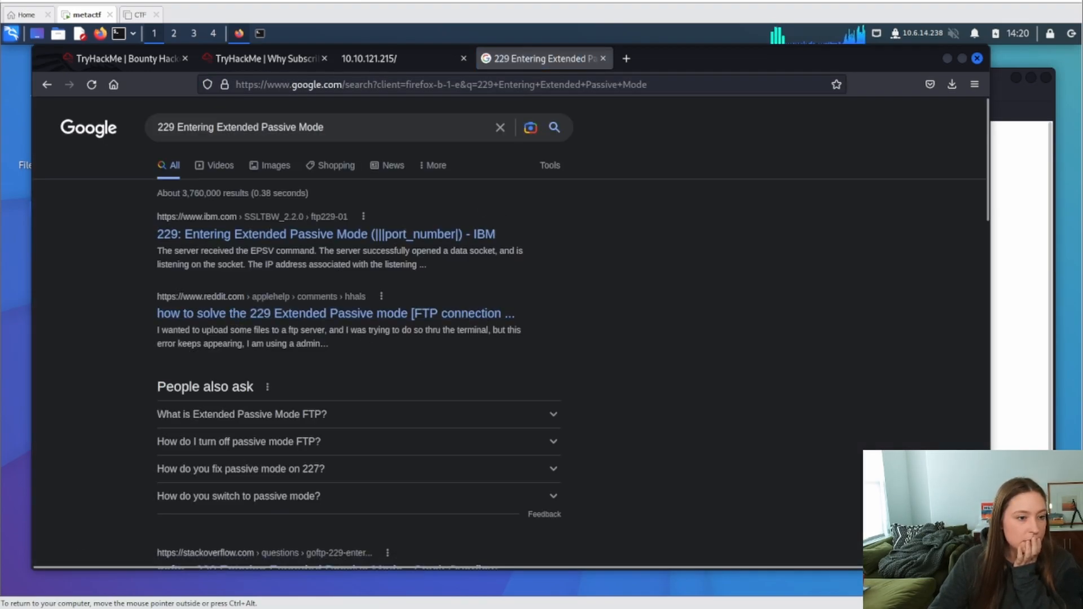
left_click(368, 238)
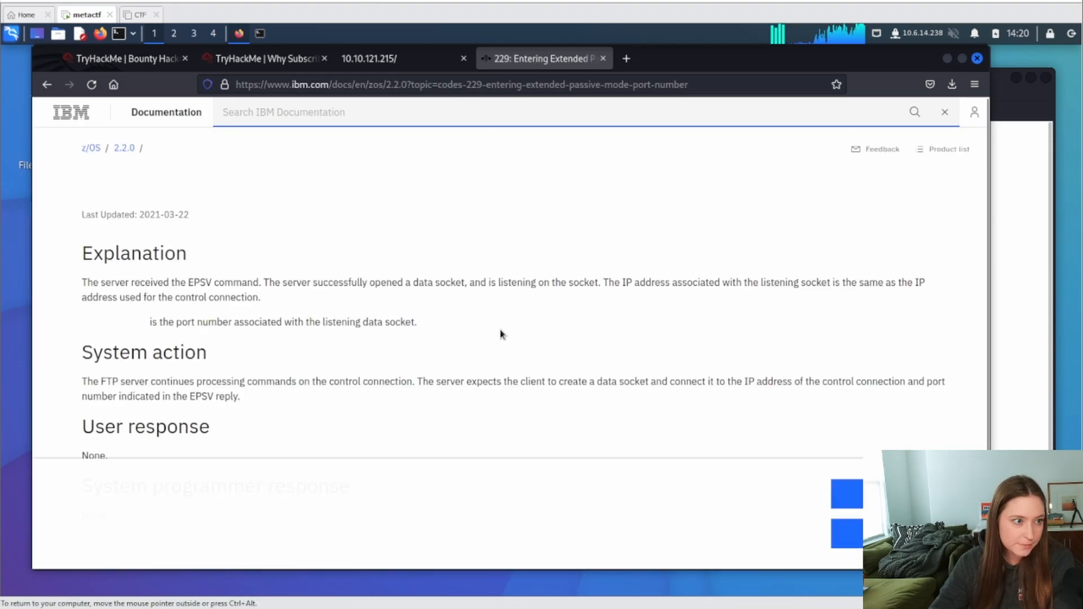
scroll(501, 335, "down", 2)
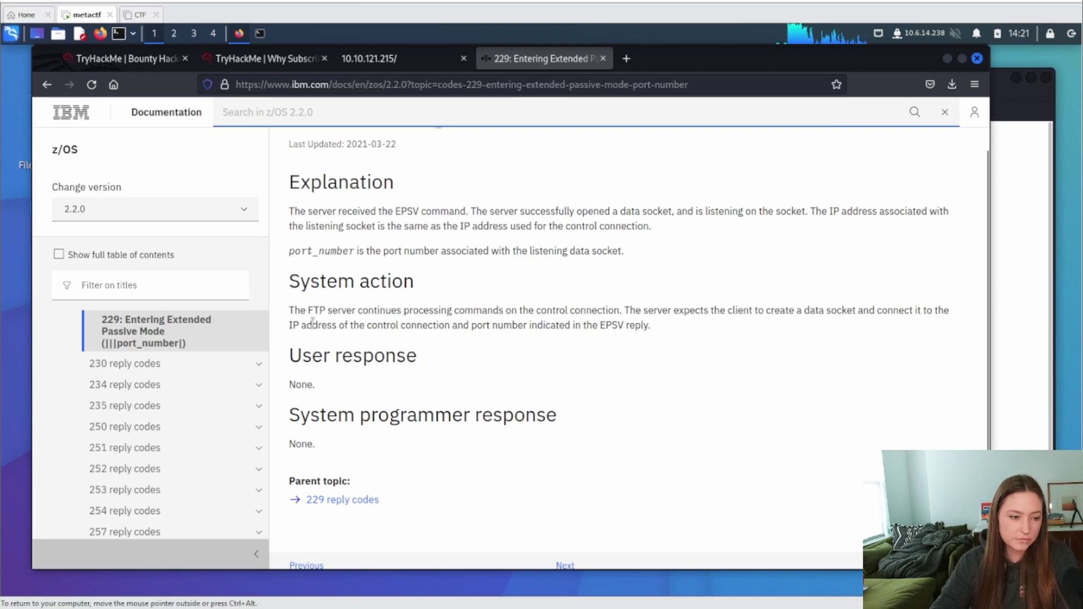
Read the System action sentences about EPSV, then bring the FTP session showing locks.txt and task.txt forward.
left_click_drag(291, 313, 641, 315)
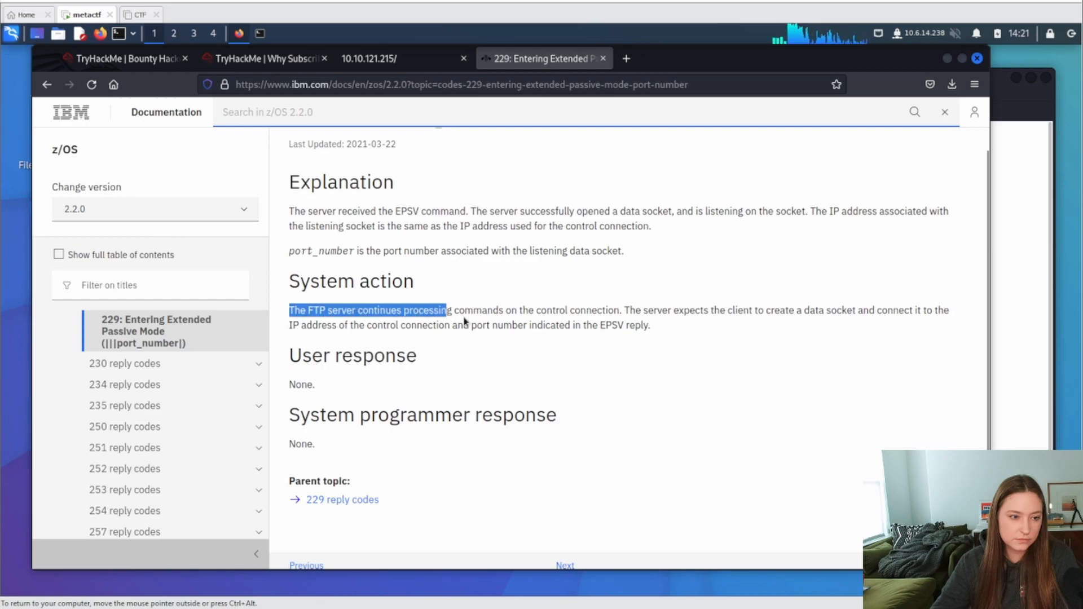
left_click(706, 334)
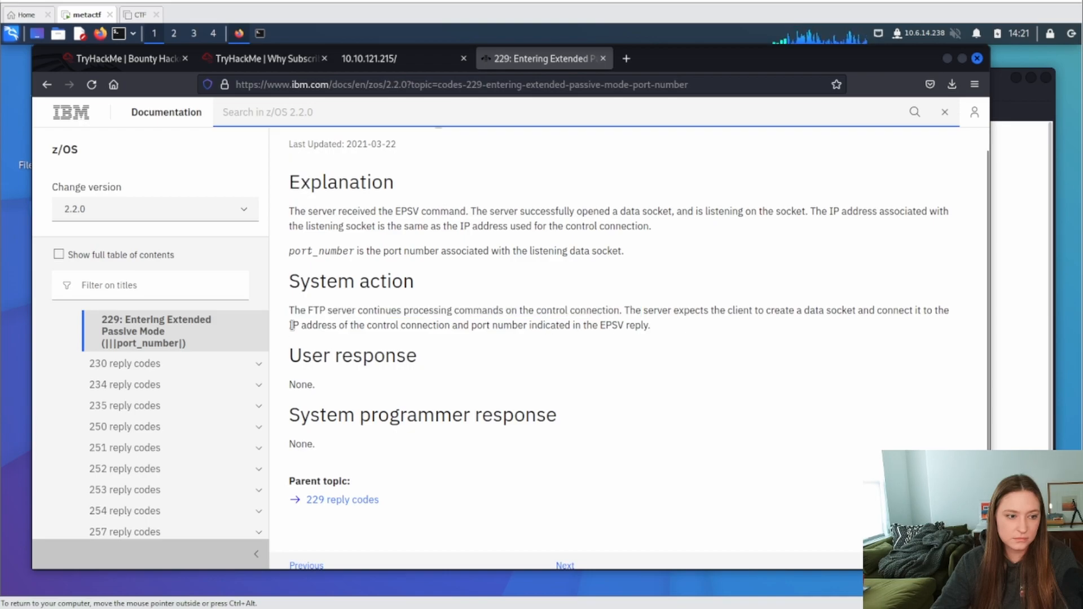
left_click_drag(291, 325, 690, 340)
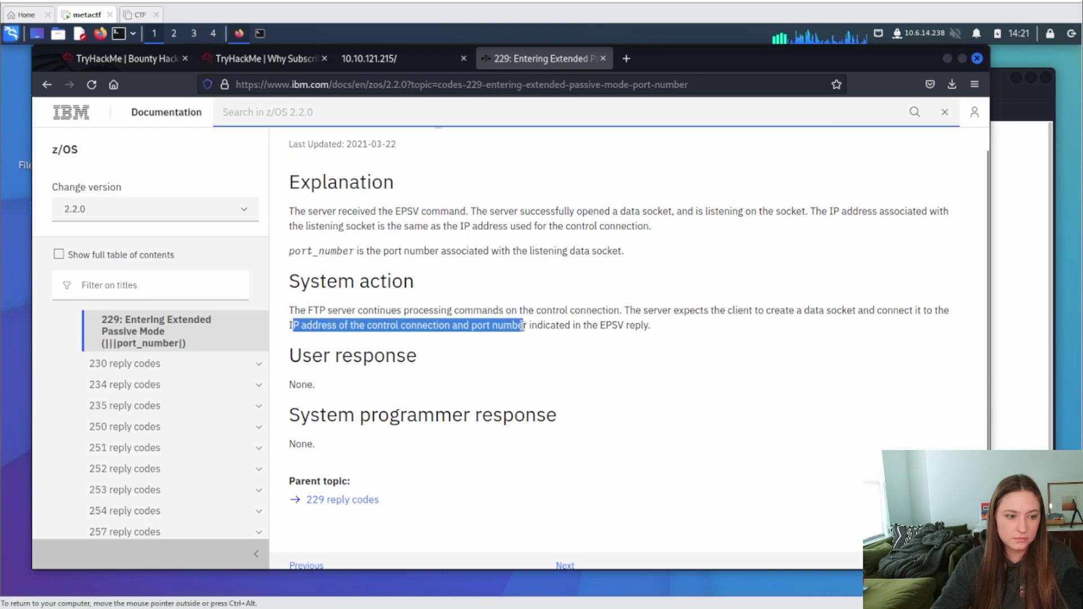
left_click(691, 340)
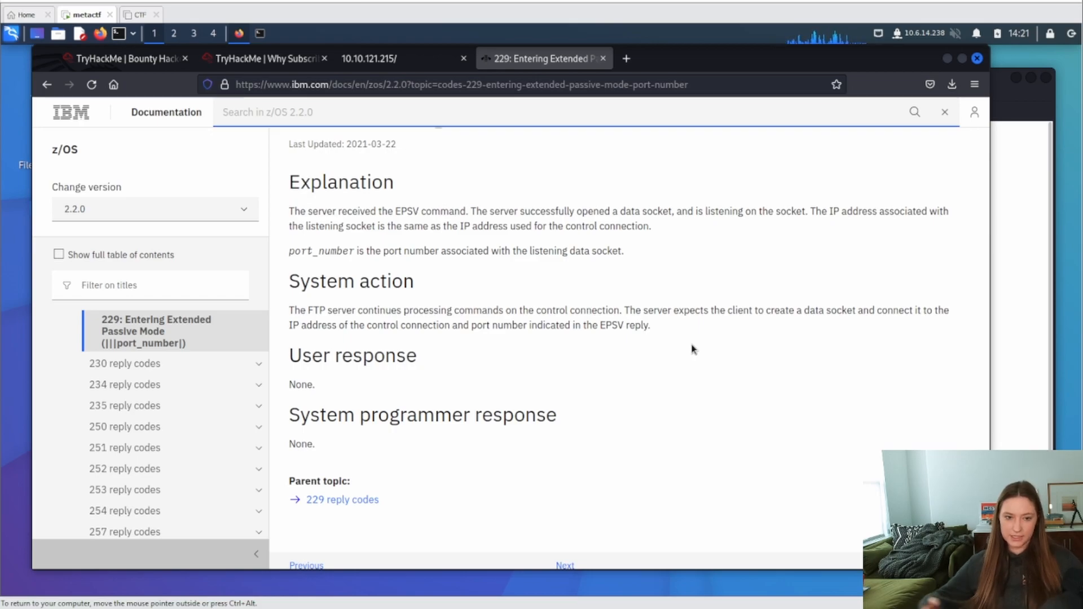
left_click(1007, 385)
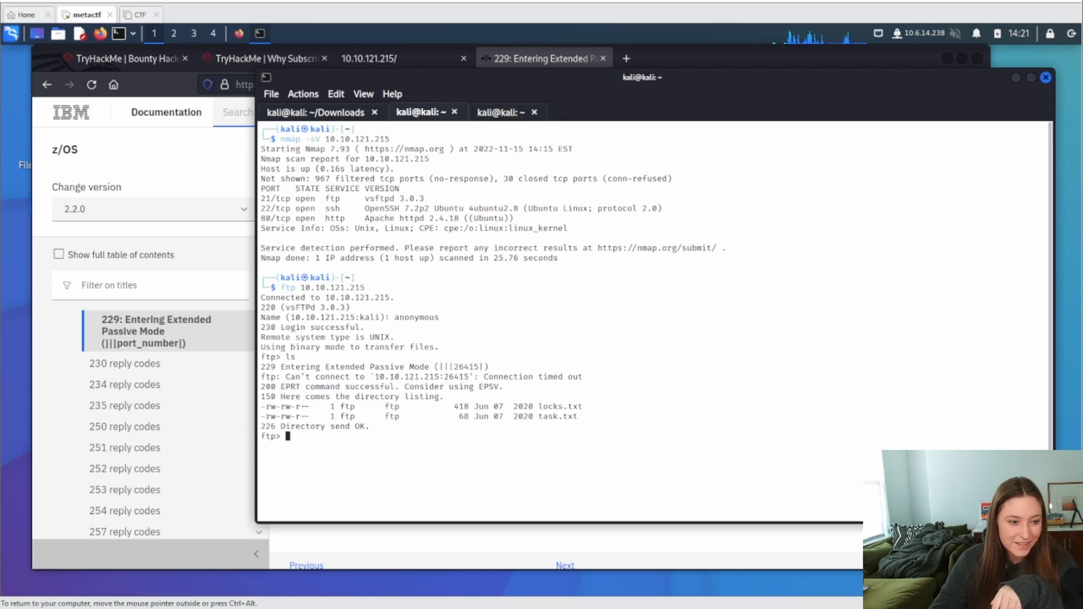
Download locks.txt and task.txt with get and quit the FTP session.
left_click_drag(379, 376, 471, 378)
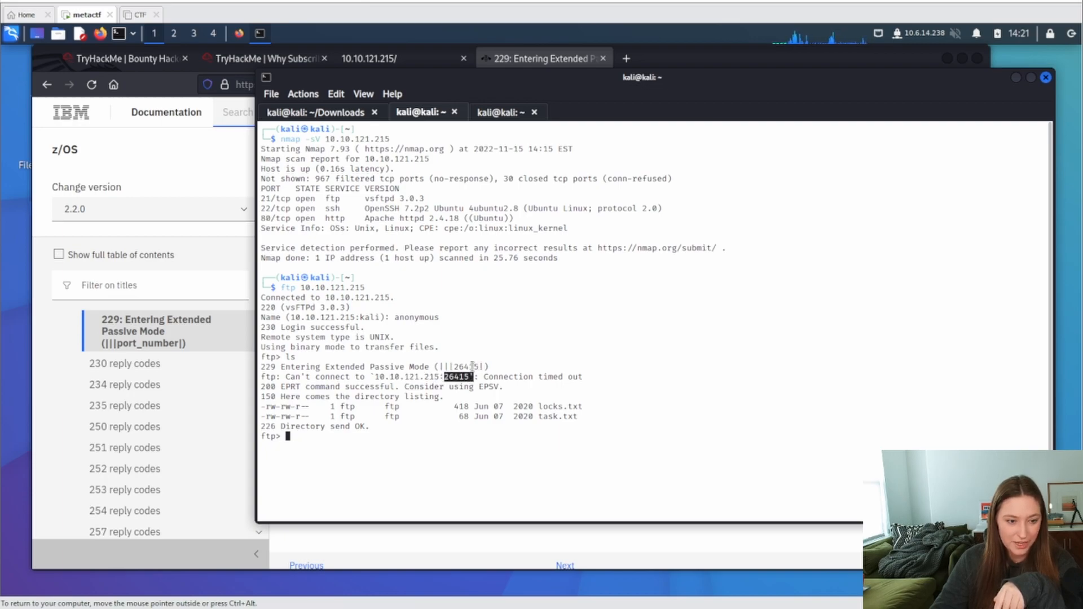
left_click(451, 407)
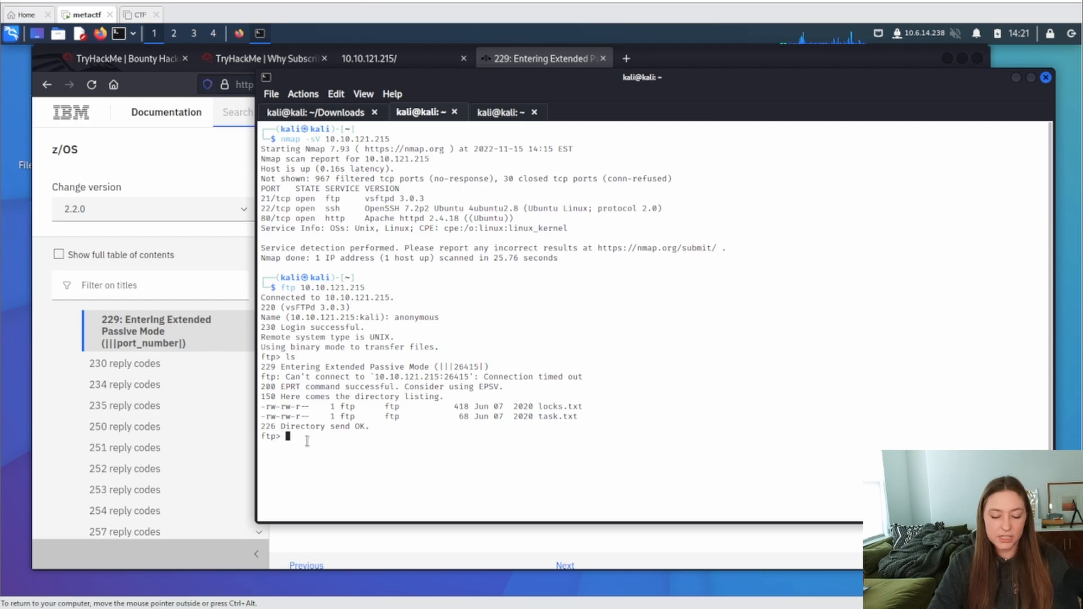
type("get locks.txt")
key("Return")
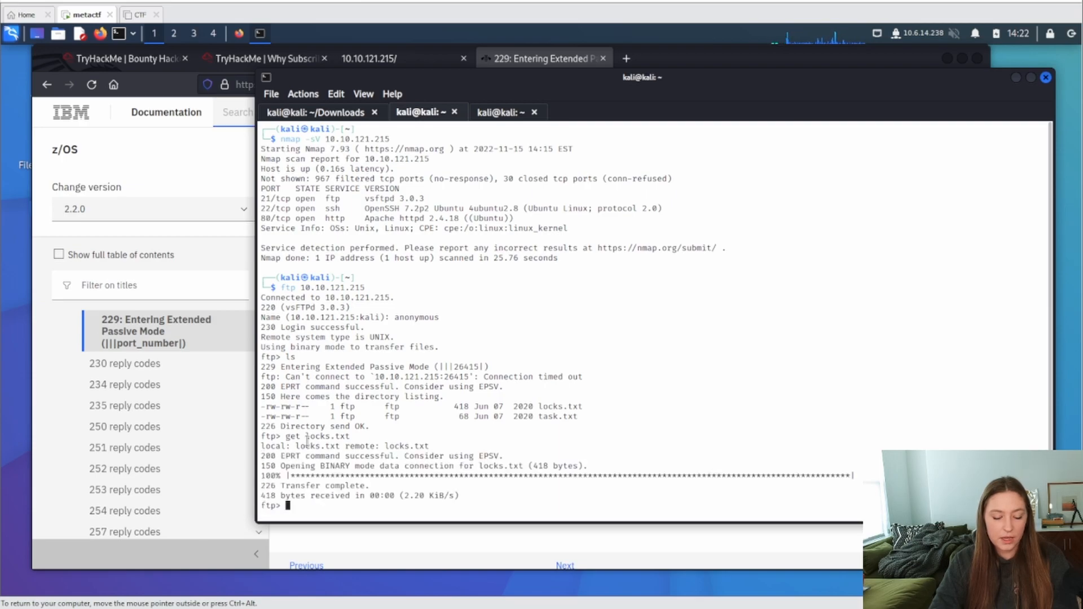
type("get task.txt")
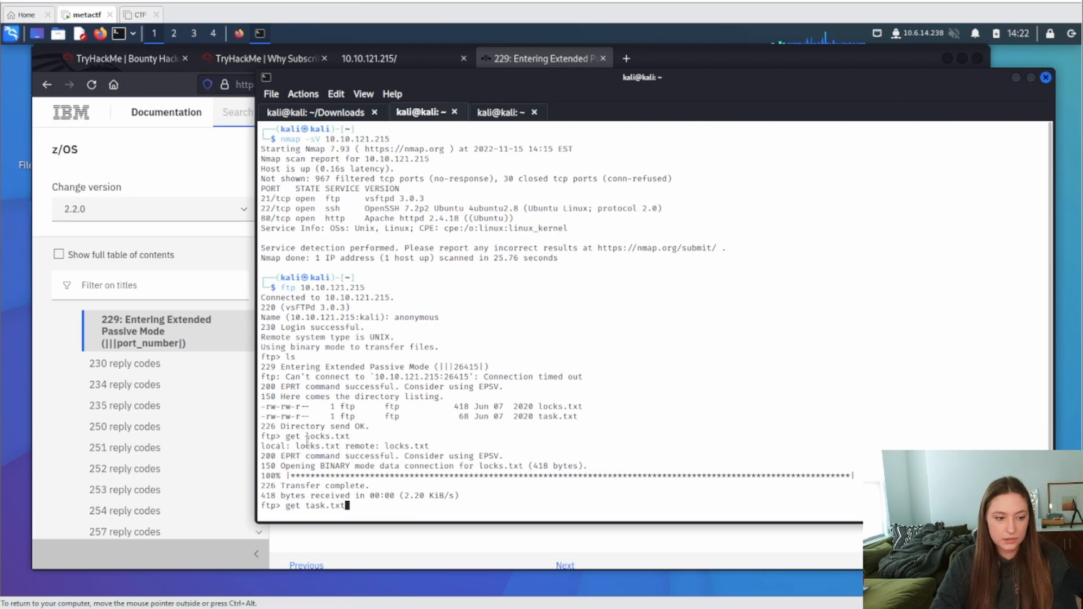
key("Return")
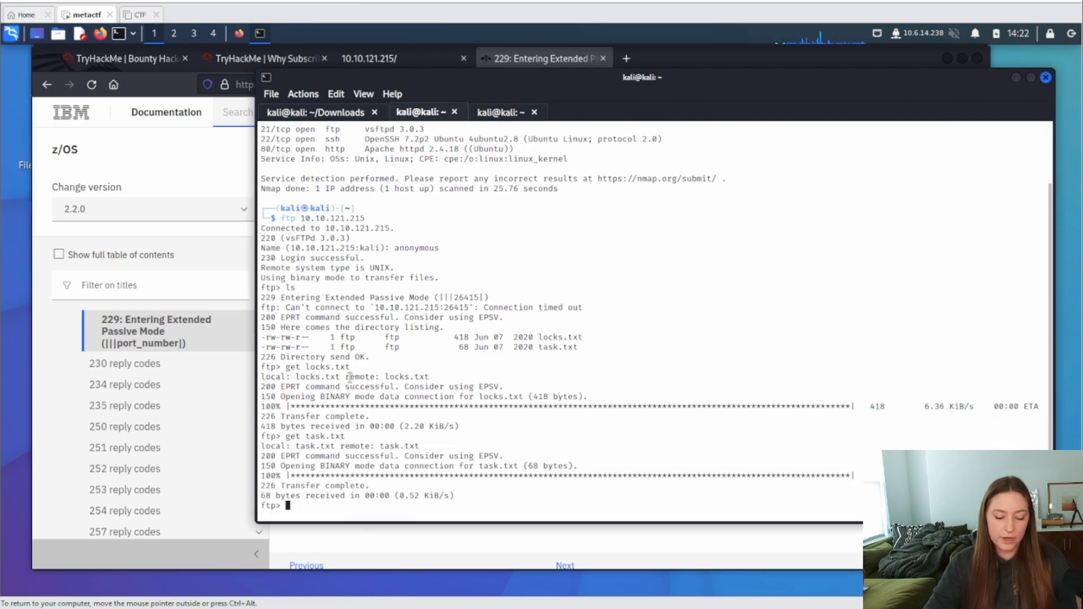
key("Return")
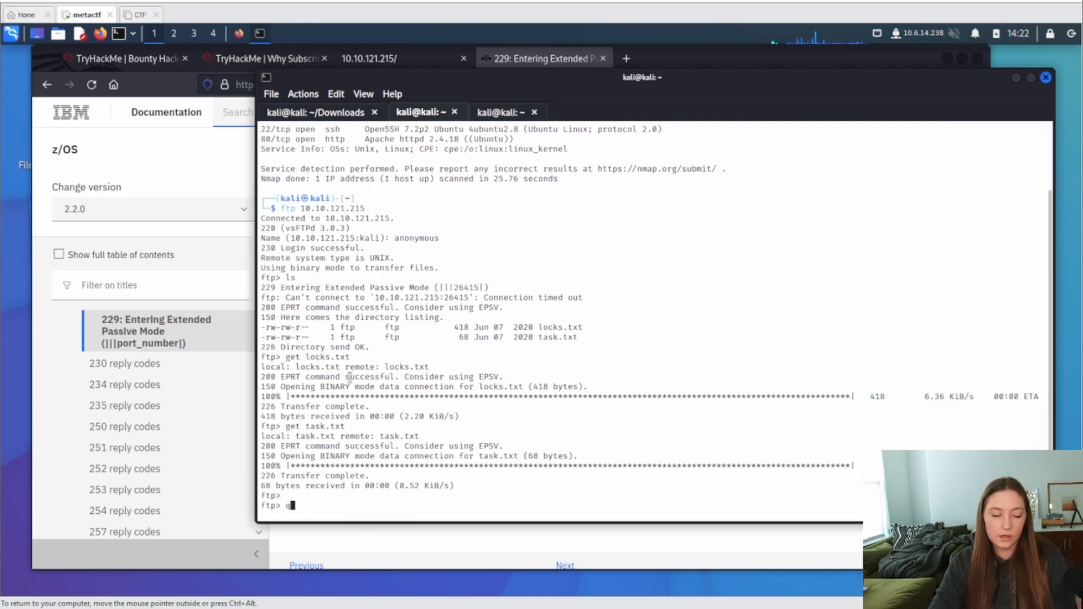
type("uit")
key("Return")
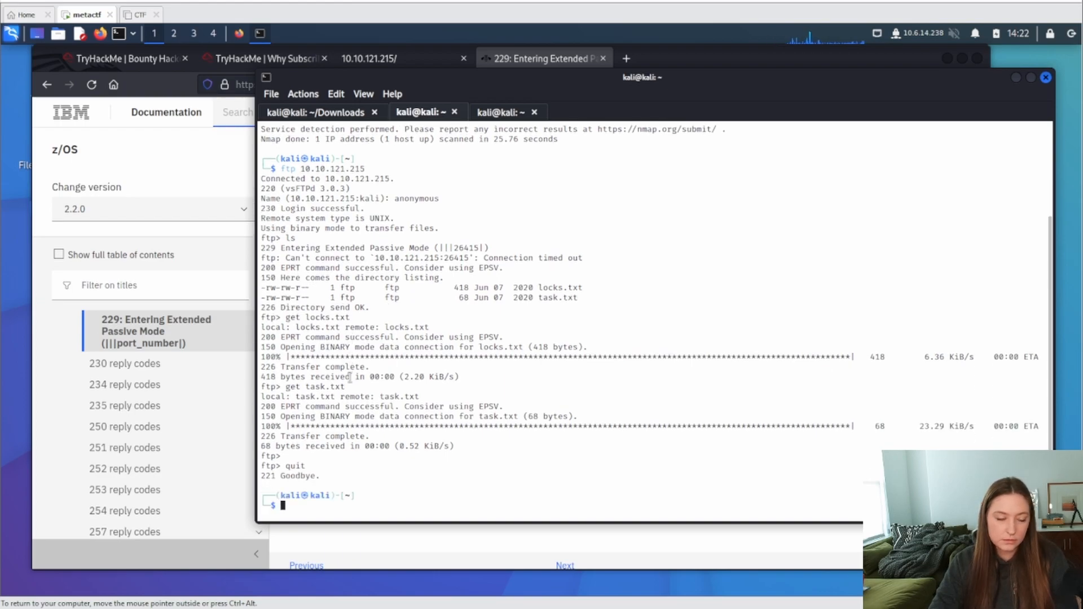
type("ls")
List the home folder and cat task.txt, revealing the notes signed by lin.
key("Return")
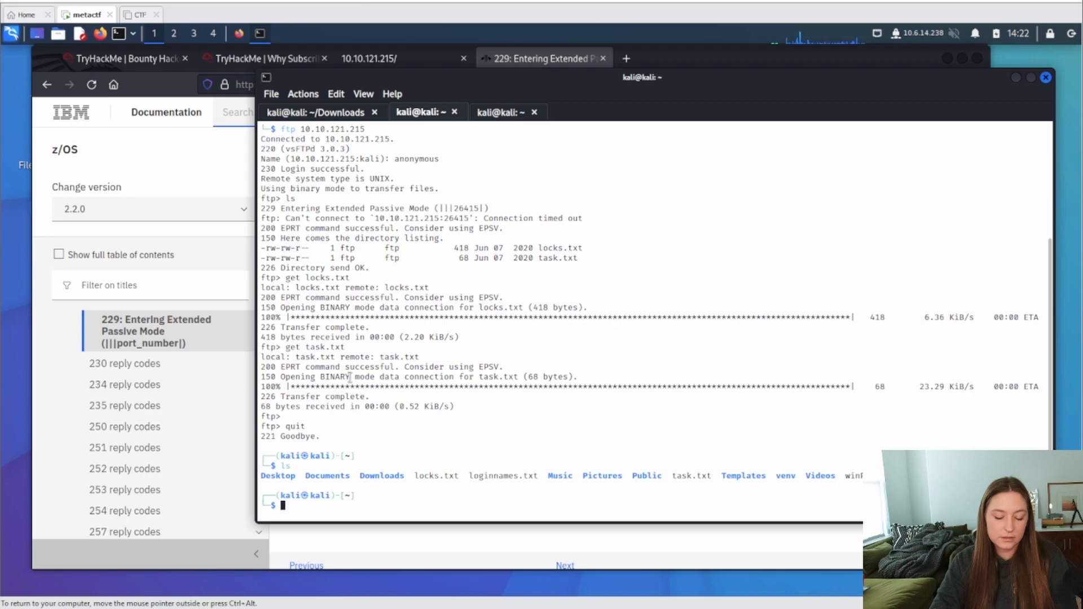
type("cat task.txt")
key("Return")
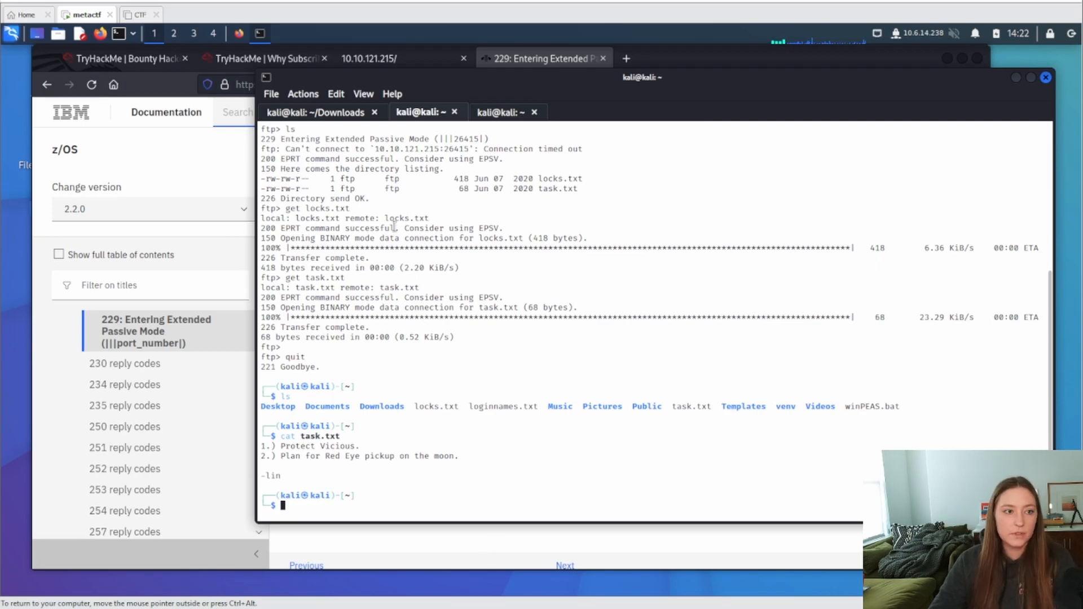
Answer lin as the task list's author on the TryHackMe page.
left_click(132, 66)
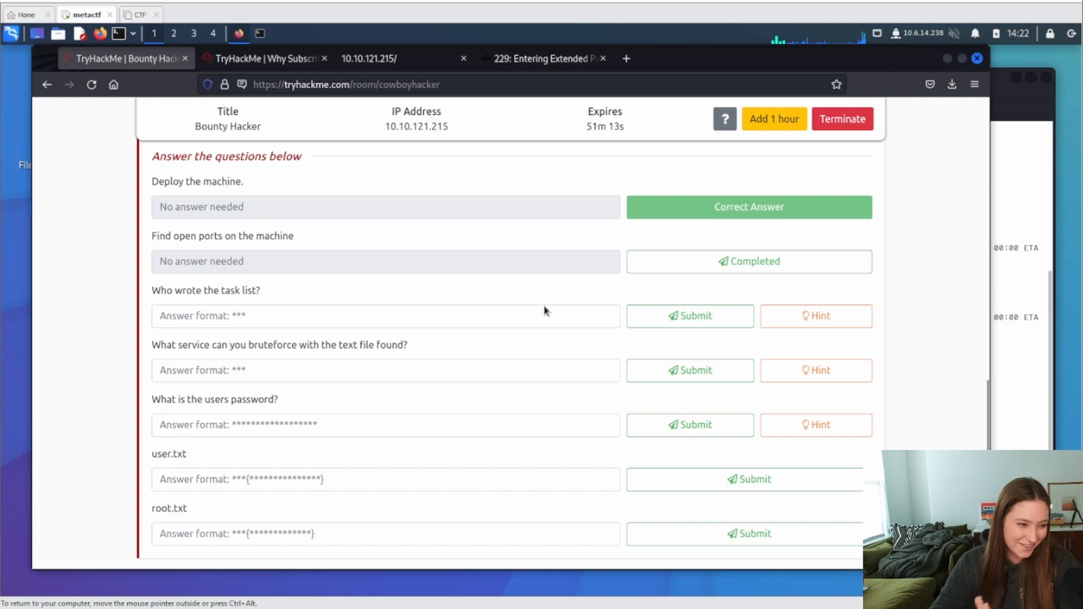
left_click(263, 324)
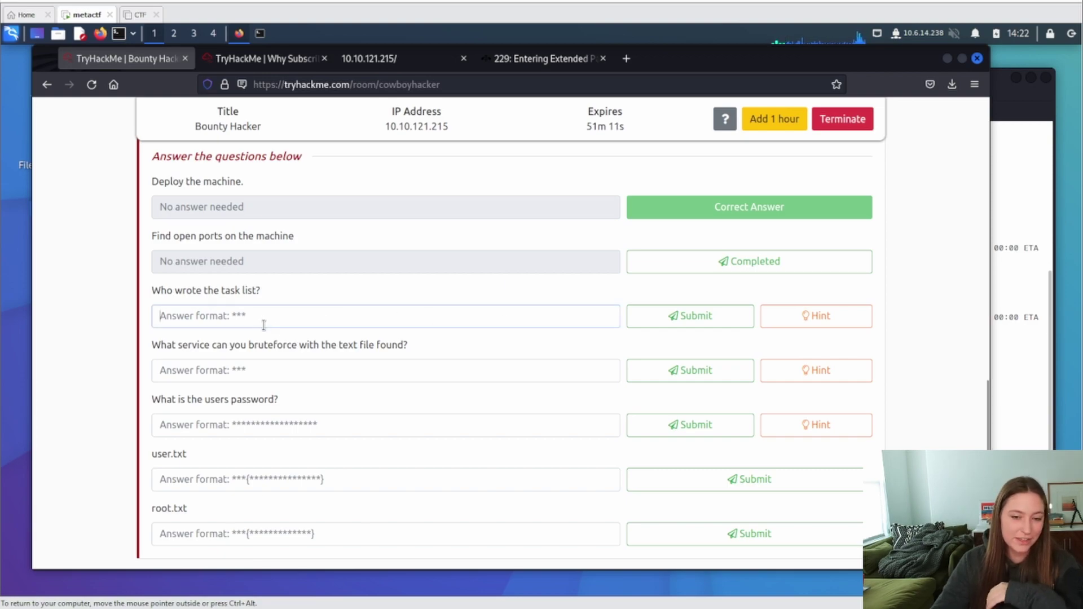
type("lin")
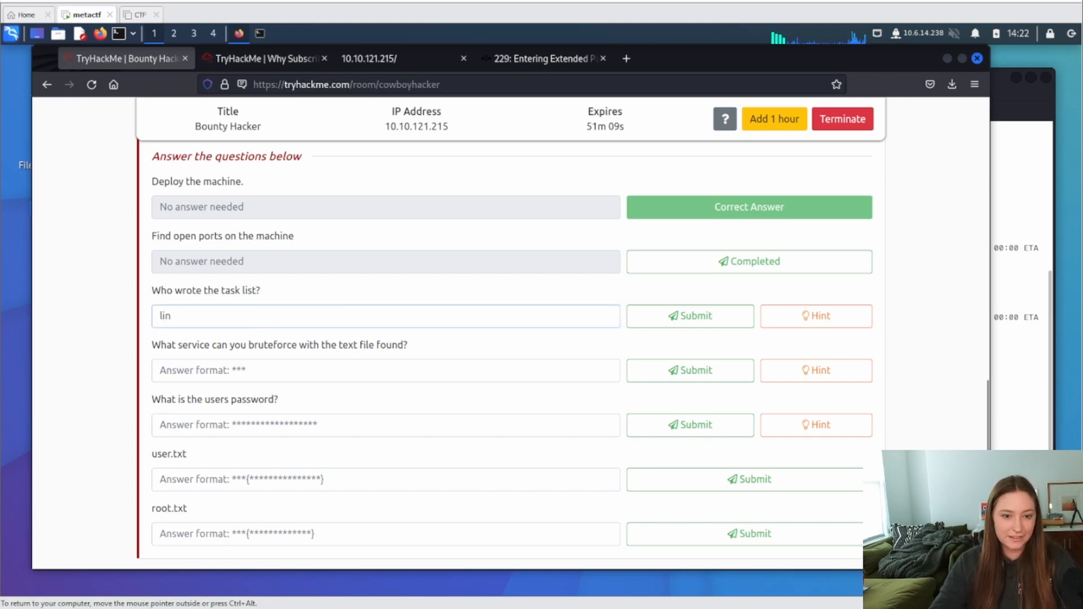
left_click(704, 319)
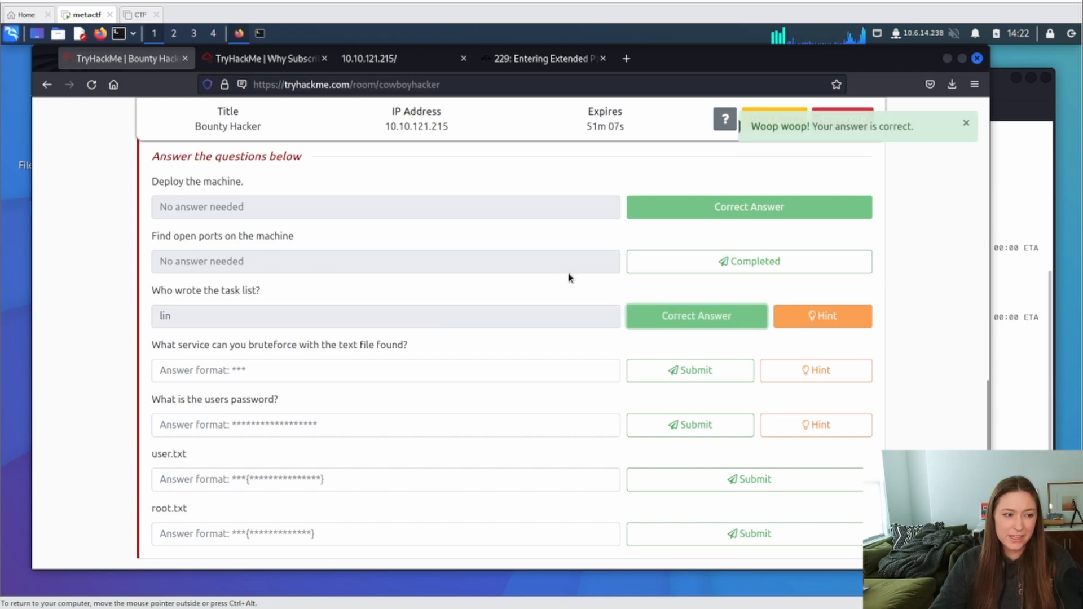
Mark the open-ports question completed, glance at the bruteforce question, and return to the terminal.
left_click(767, 267)
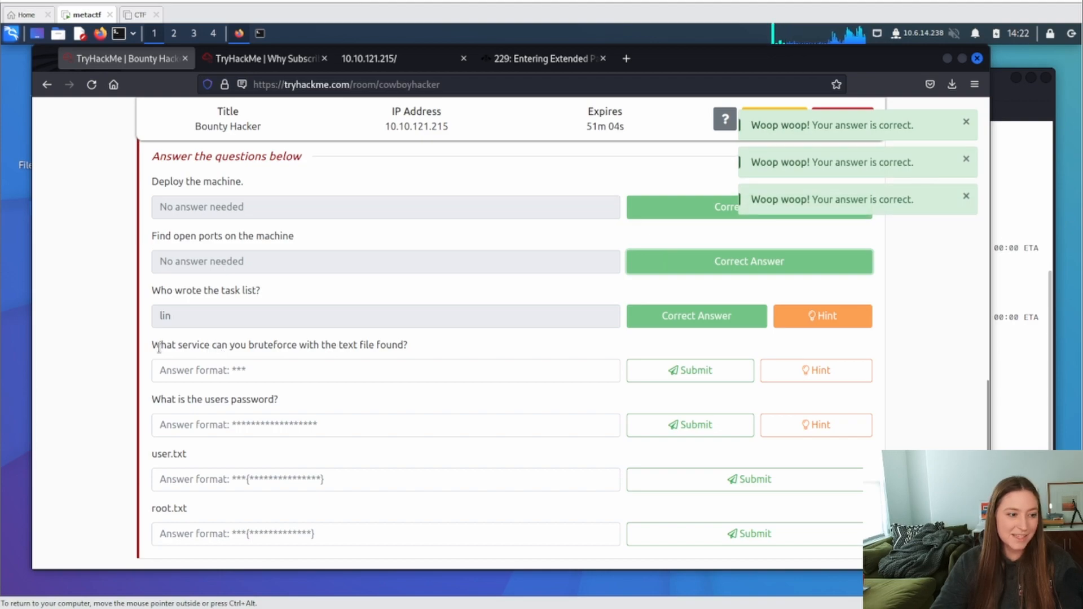
left_click_drag(158, 347, 412, 351)
left_click(428, 355)
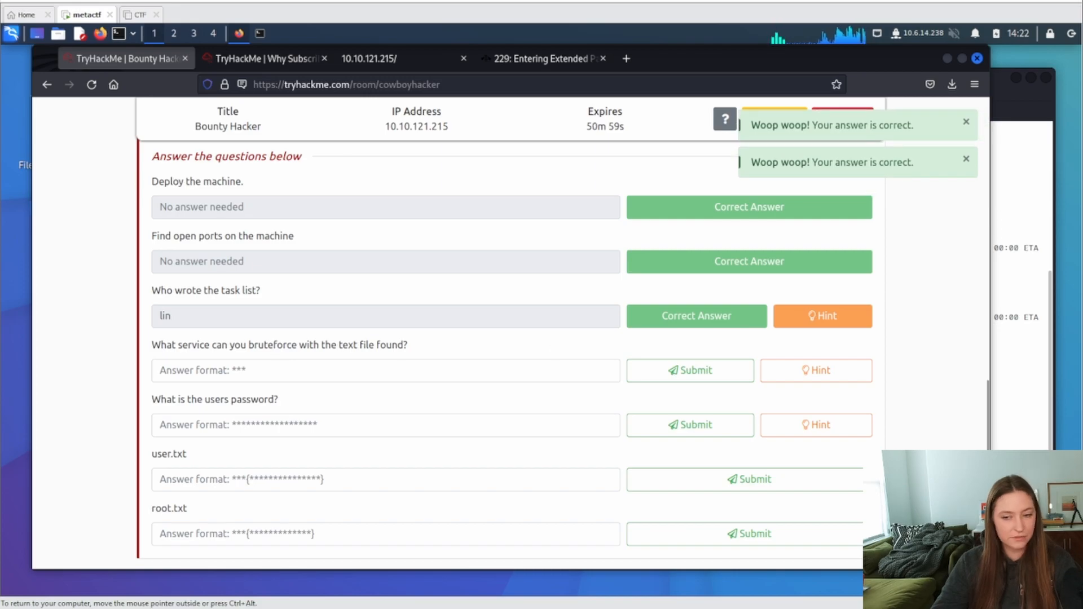
left_click(1029, 401)
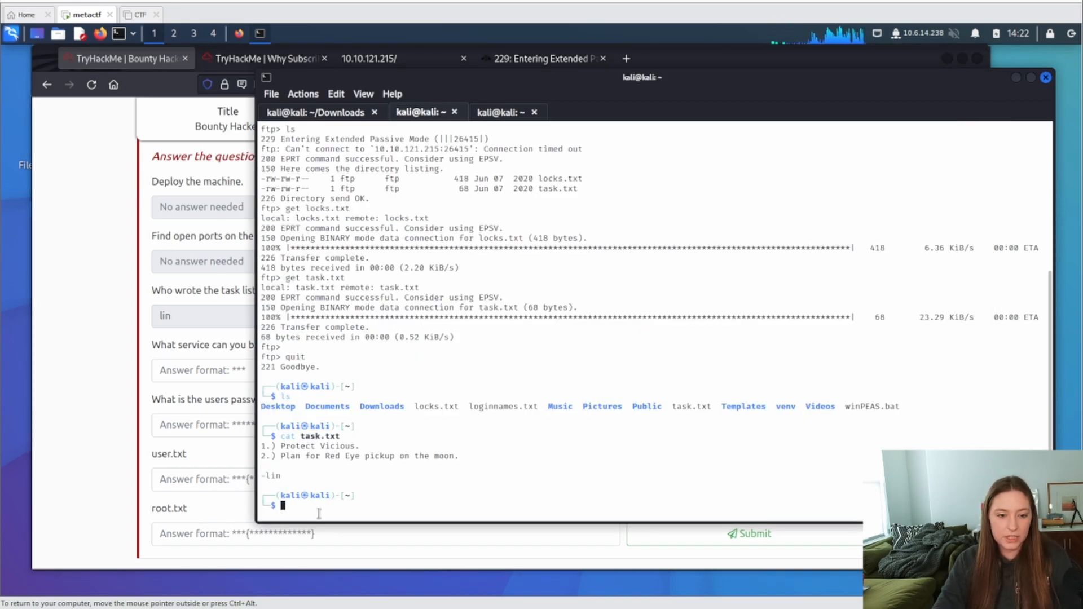
type("cat t")
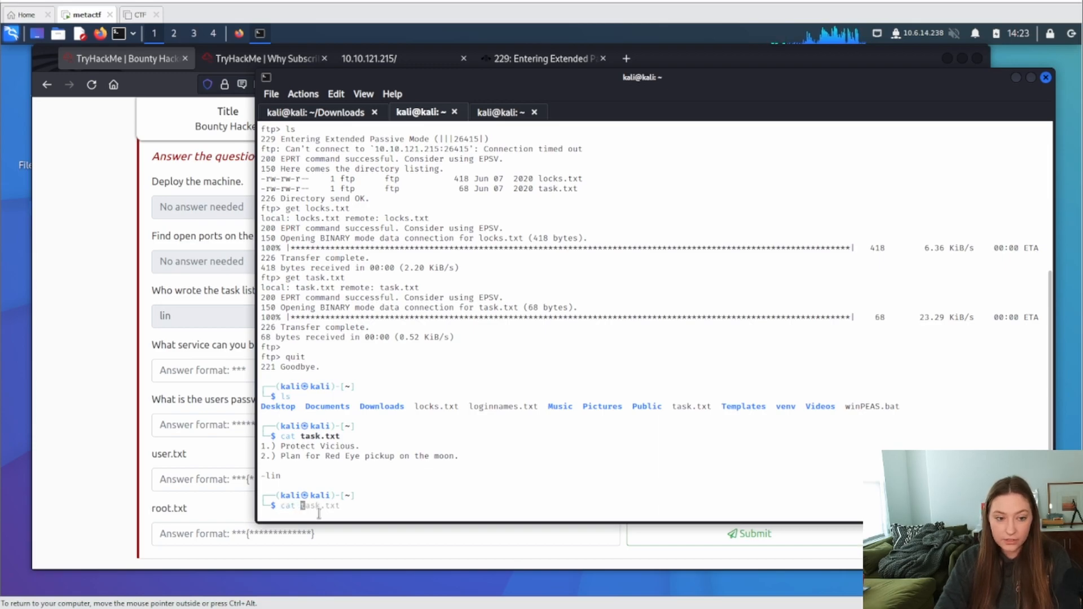
type("ask.tx")
type("t")
Print task.txt, then edit the recalled command to cat locks.txt and print the password wordlist.
key("Return")
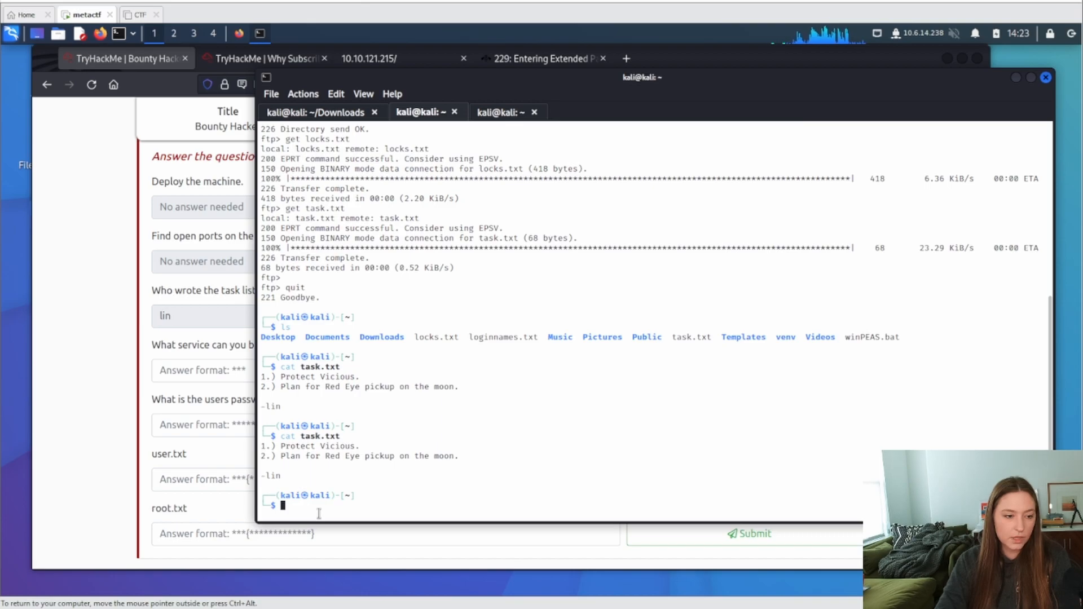
key("Up")
key("Left")
key("Left")
key("Left")
key("BackSpace")
key("BackSpace")
key("BackSpace")
key("BackSpace")
type("locks")
key("BackSpace")
key("Right")
key("Right")
key("Right")
key("Return")
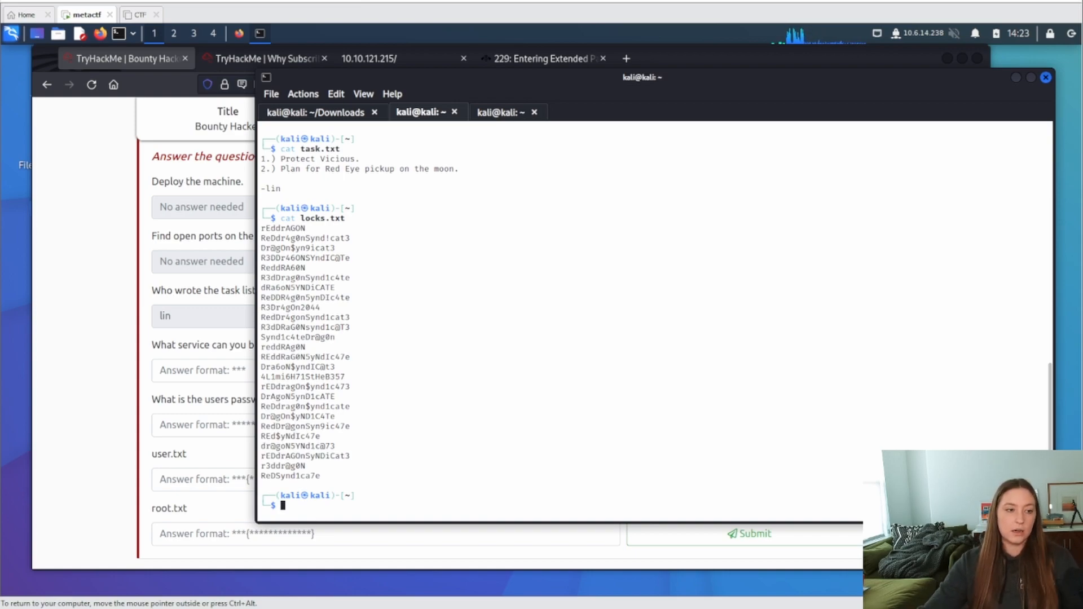
Reposition the terminal and accept the suggested hydra SSH brute-force command for lin with locks.txt.
mouse_move(927, 103)
left_mouse_down()
mouse_move(1001, 128)
mouse_move(1075, 128)
left_mouse_up()
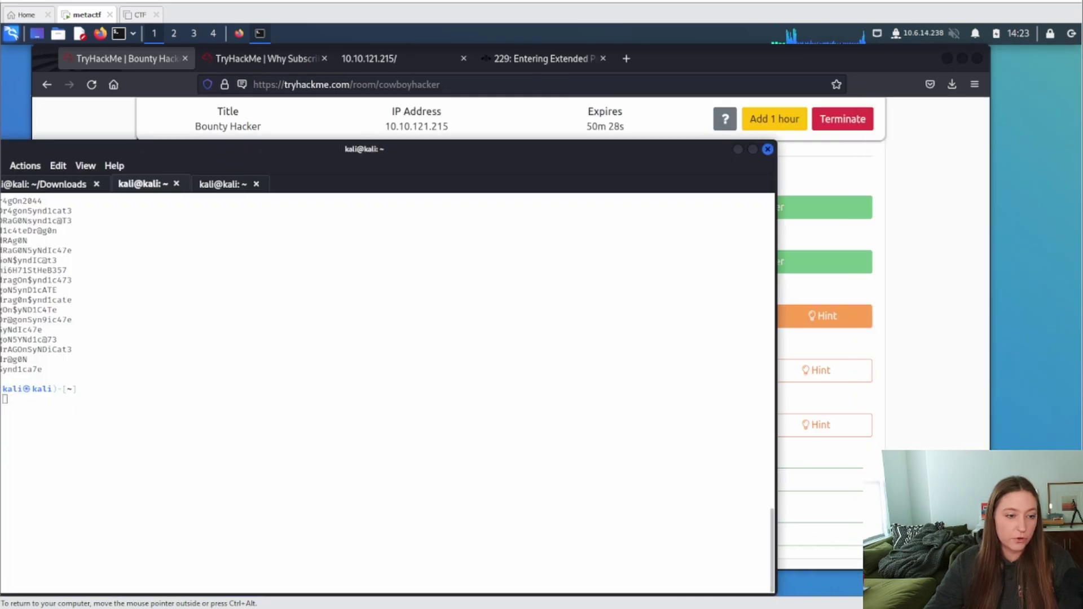
left_click_drag(289, 146, 466, 150)
left_click_drag(243, 398, 275, 338)
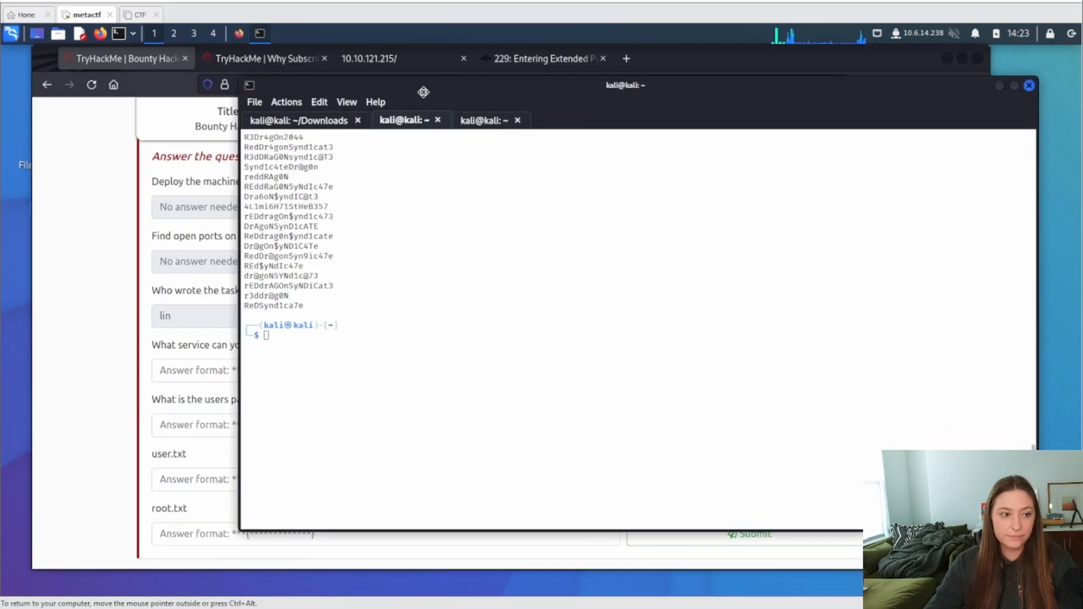
type("hydra")
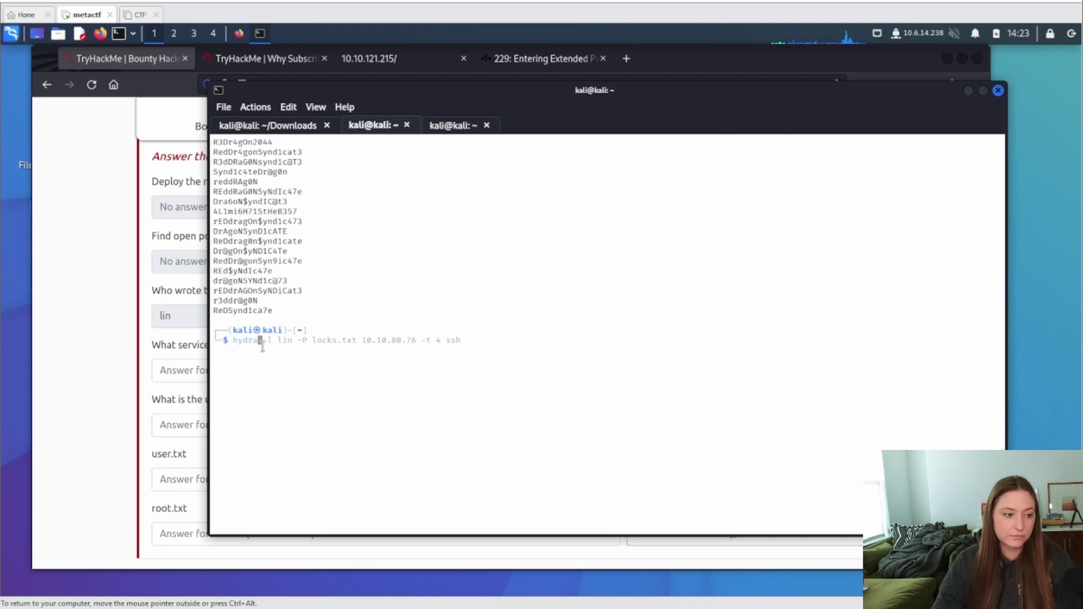
key("Right")
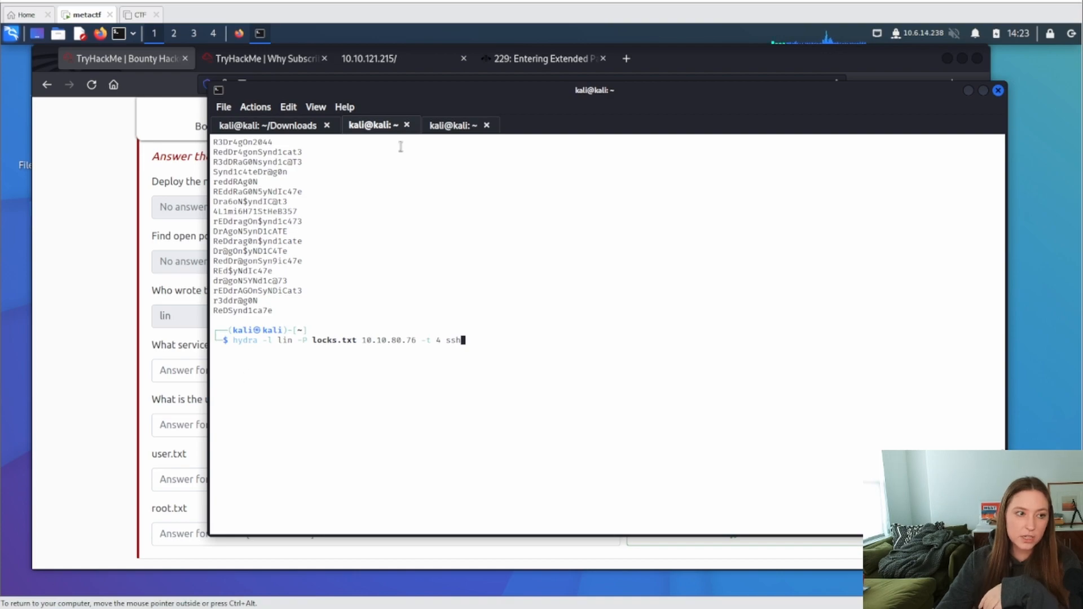
left_click_drag(585, 94, 693, 138)
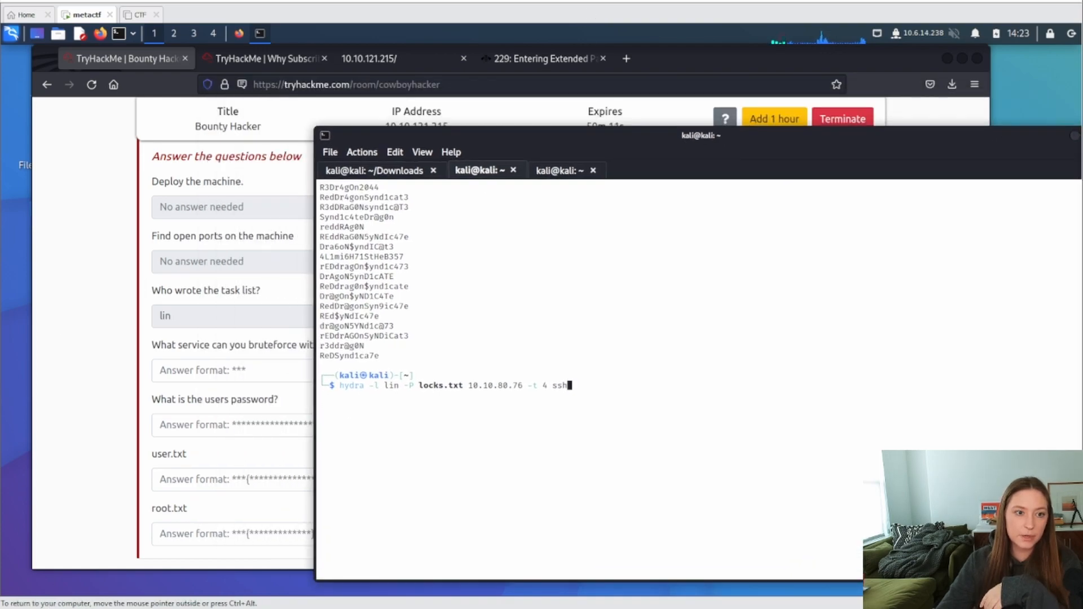
left_click_drag(527, 136, 518, 166)
key("Left")
key("Left")
key("Left")
key("Left")
key("Left")
key("BackSpace")
key("BackSpace")
key("BackSpace")
key("BackSpace")
key("BackSpace")
key("BackSpace")
key("BackSpace")
key("BackSpace")
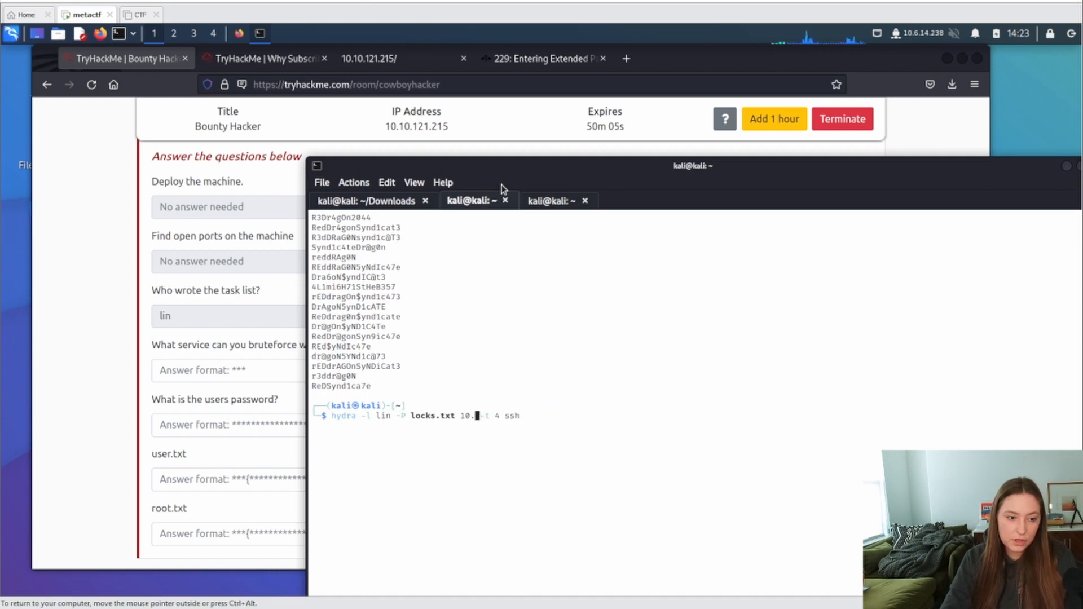
type("10.121.")
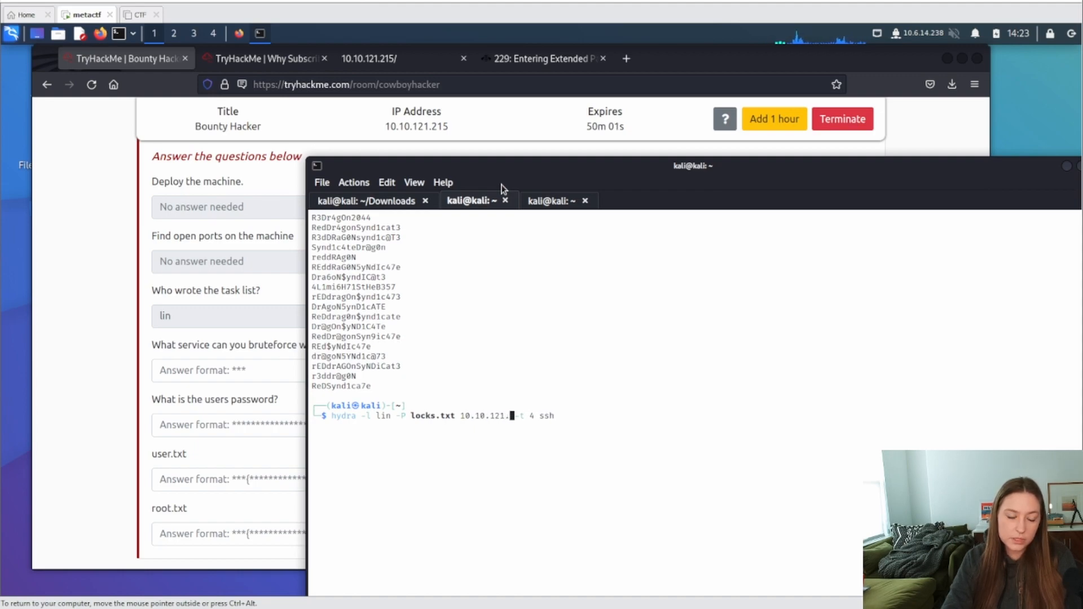
type("215")
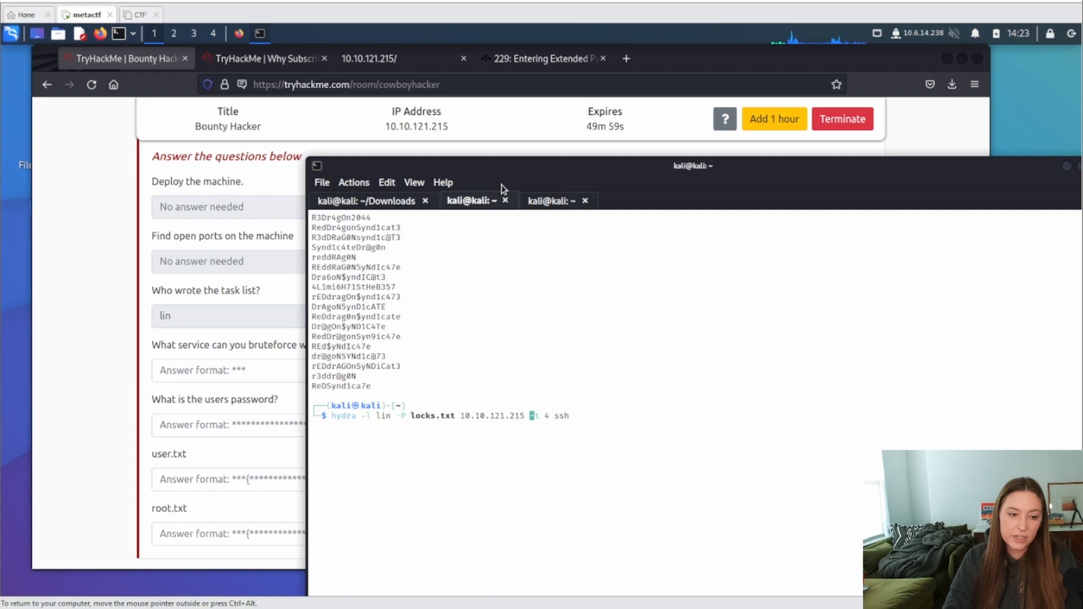
key("Right")
key("Right")
key("Right")
key("Right")
key("Right")
key("Right")
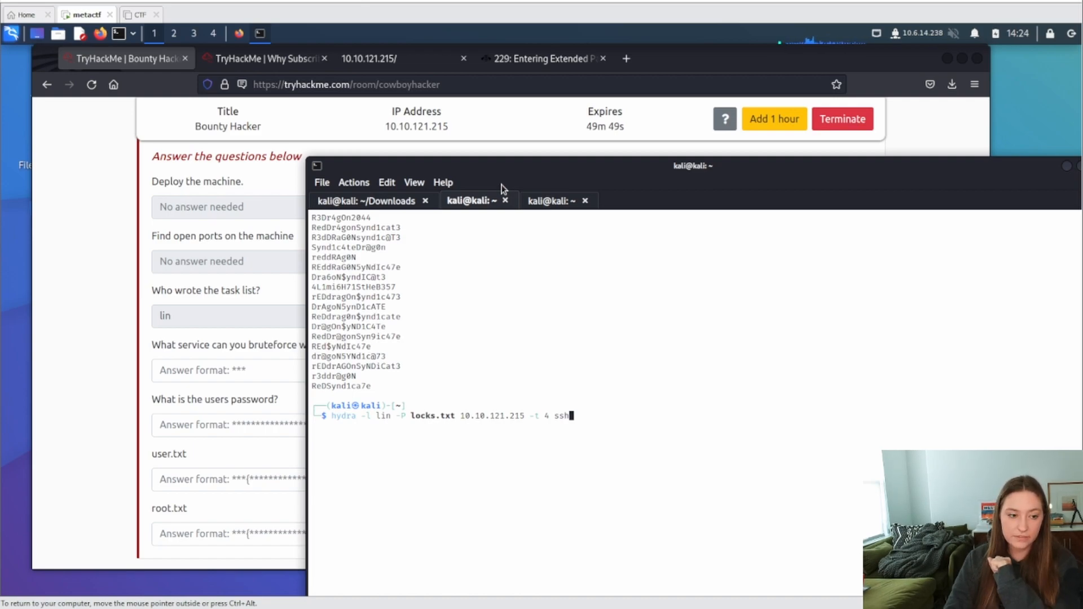
key("Return")
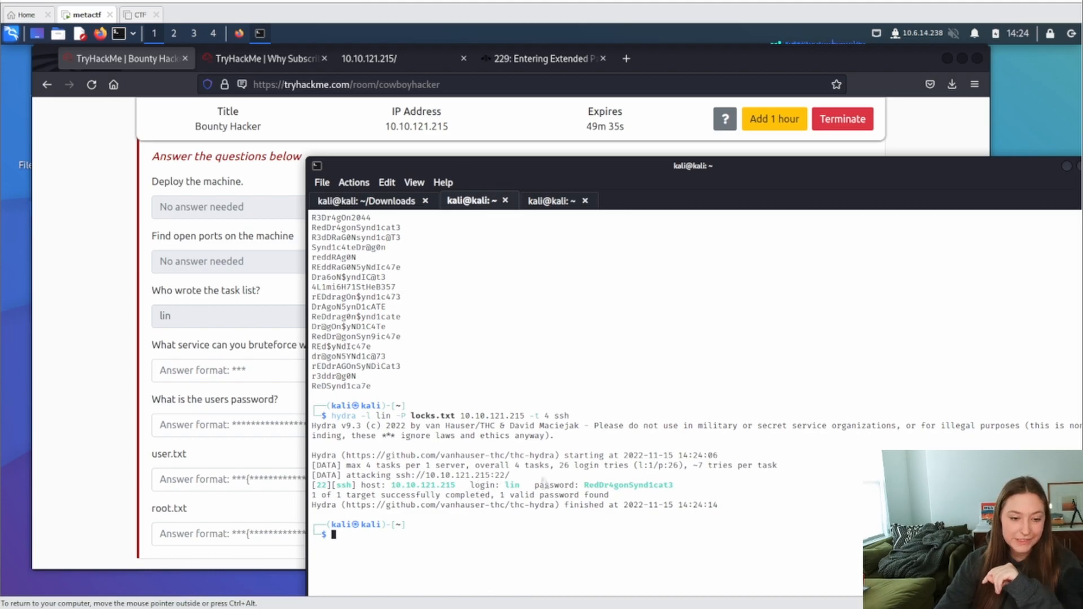
Grab the hydra password from the terminal, then answer ssh as the bruteforceable service.
left_click_drag(582, 485, 677, 487)
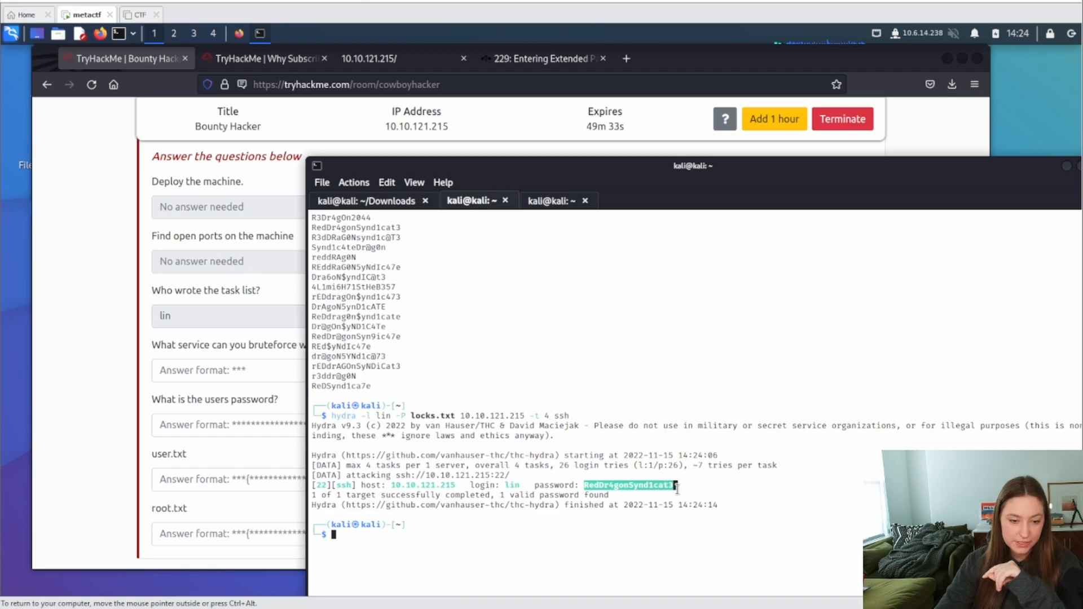
right_click(661, 499)
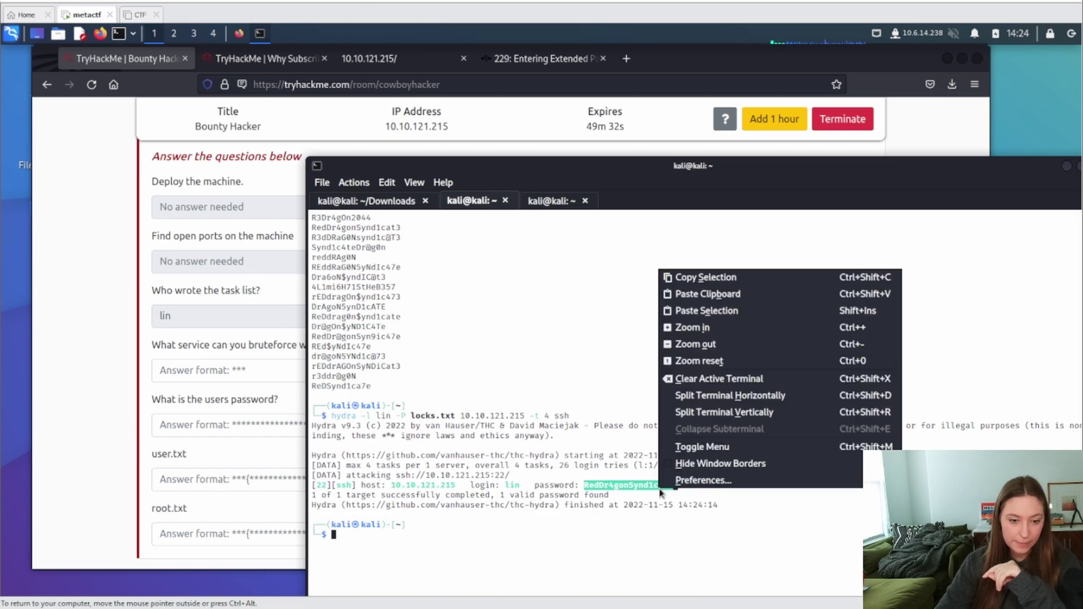
left_click(733, 296)
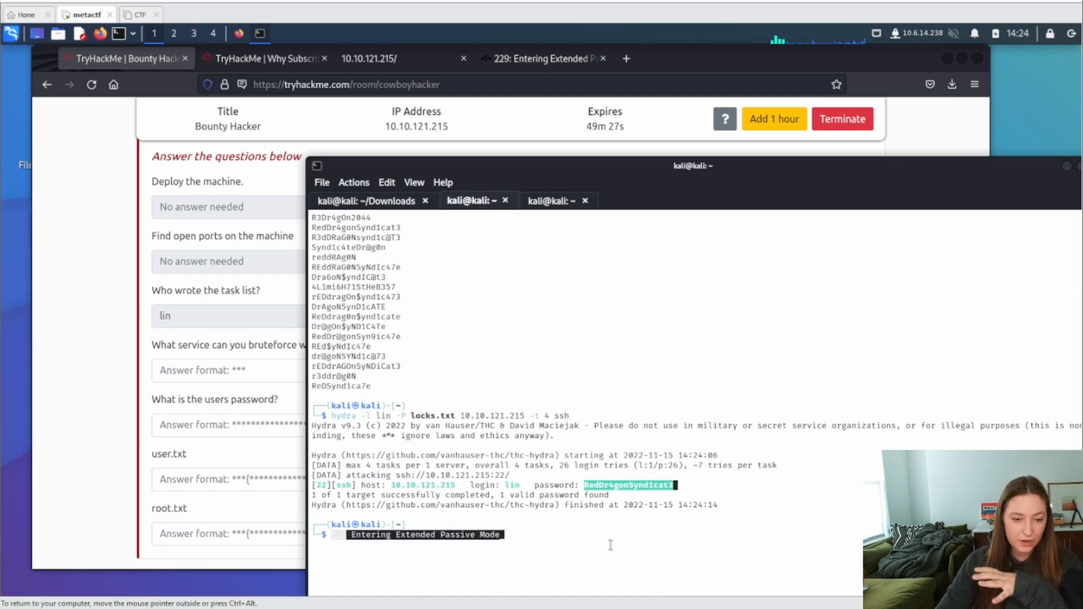
left_click(244, 454)
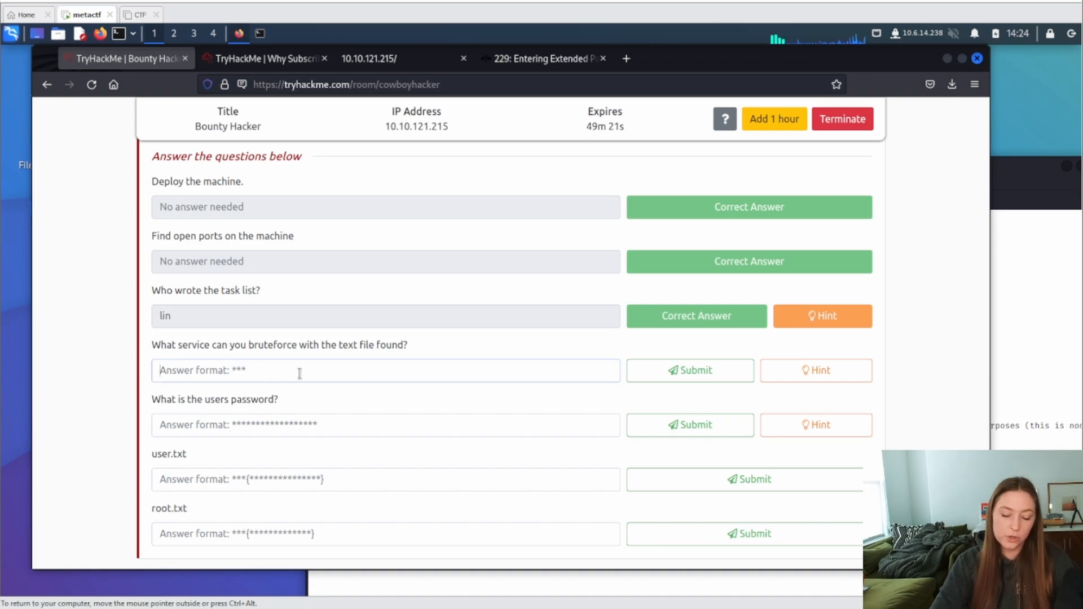
type("ssh")
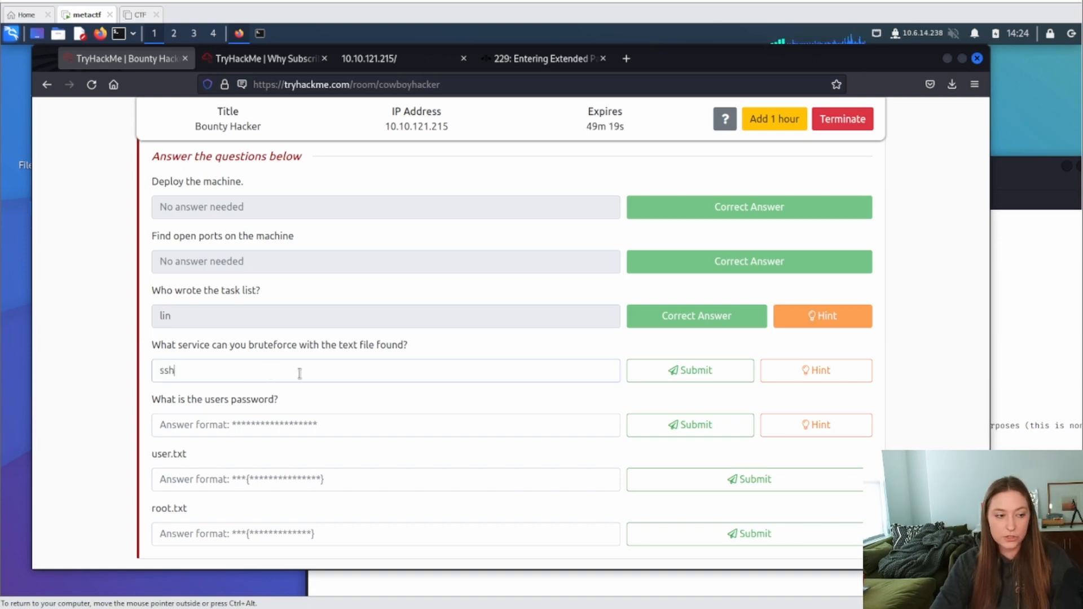
left_click(696, 372)
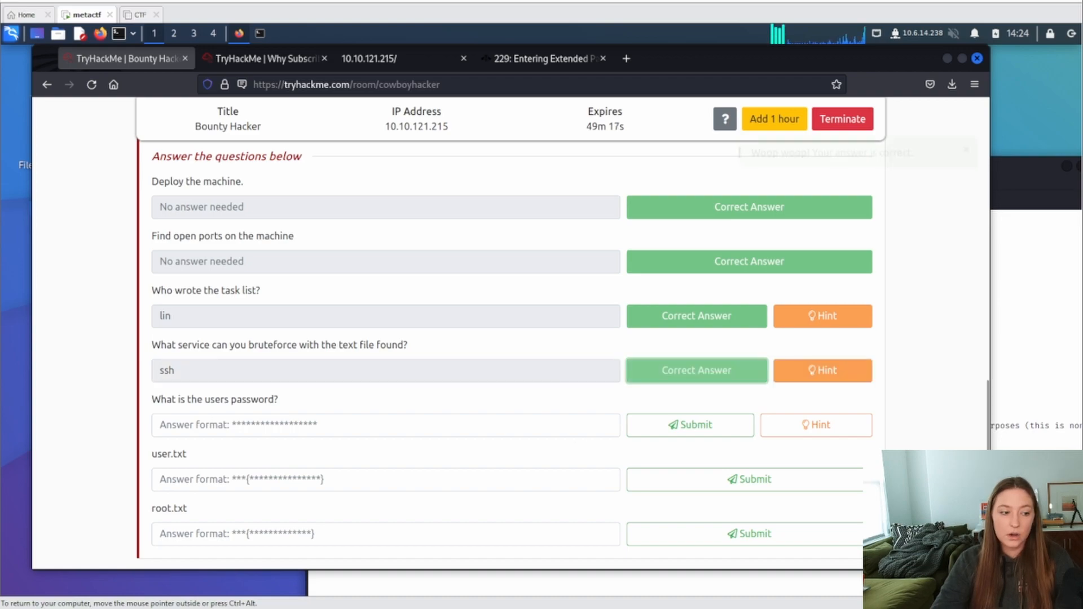
left_click(244, 424)
right_click(252, 436)
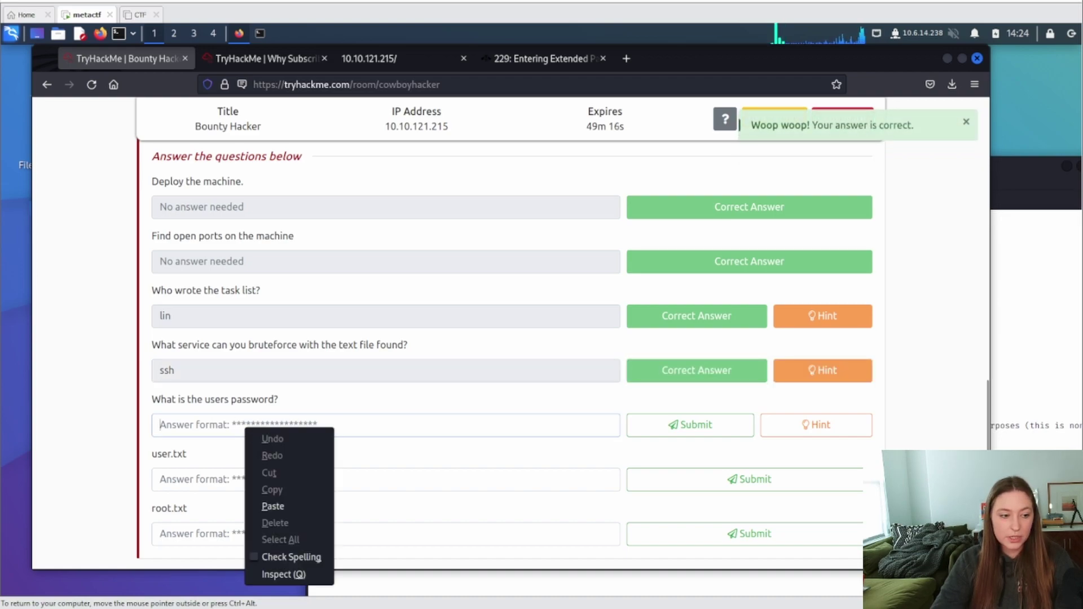
left_click(273, 509)
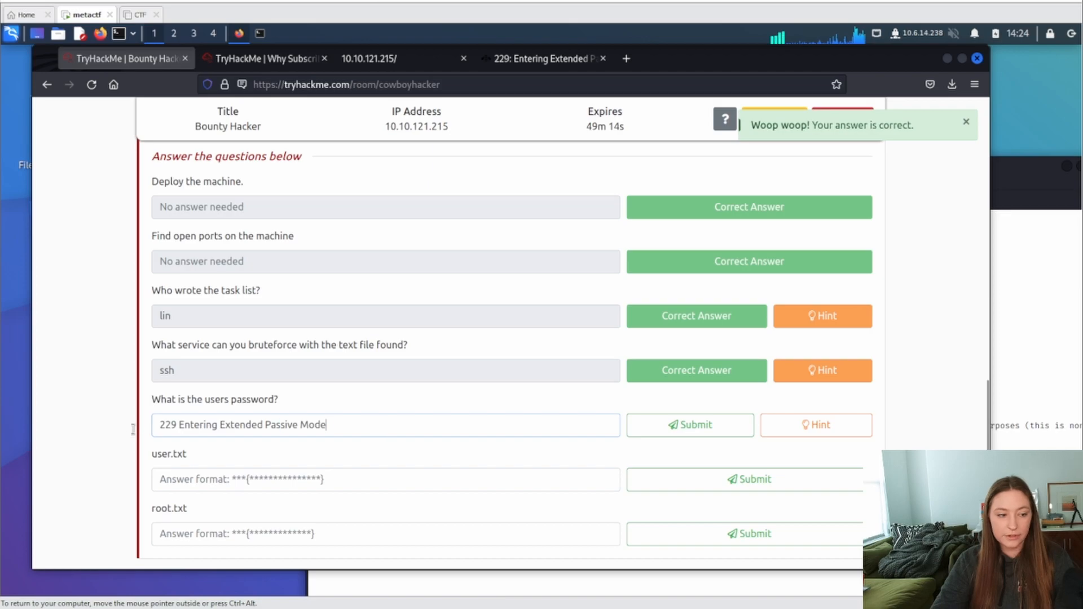
key("ctrl+a")
key("BackSpace")
left_click(1033, 482)
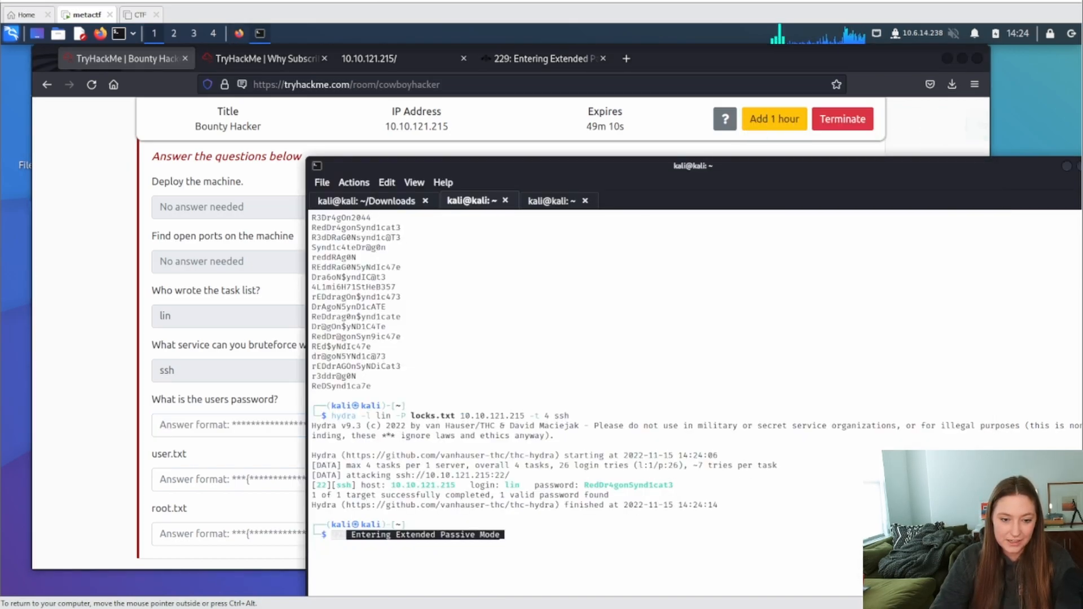
left_click_drag(676, 486, 586, 487)
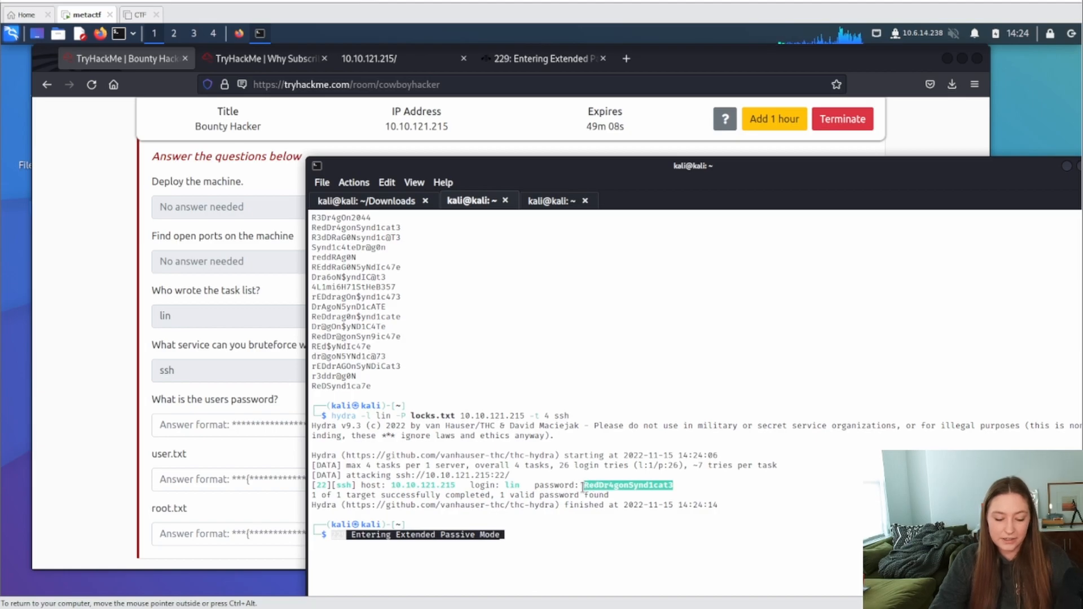
right_click(634, 491)
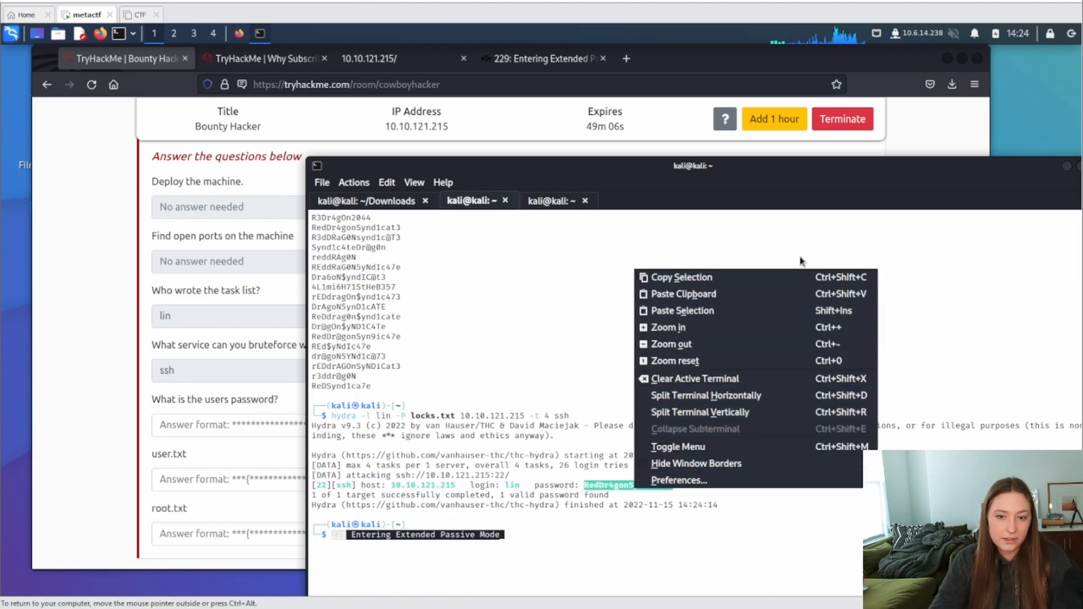
left_click(758, 278)
left_click(251, 424)
right_click(252, 427)
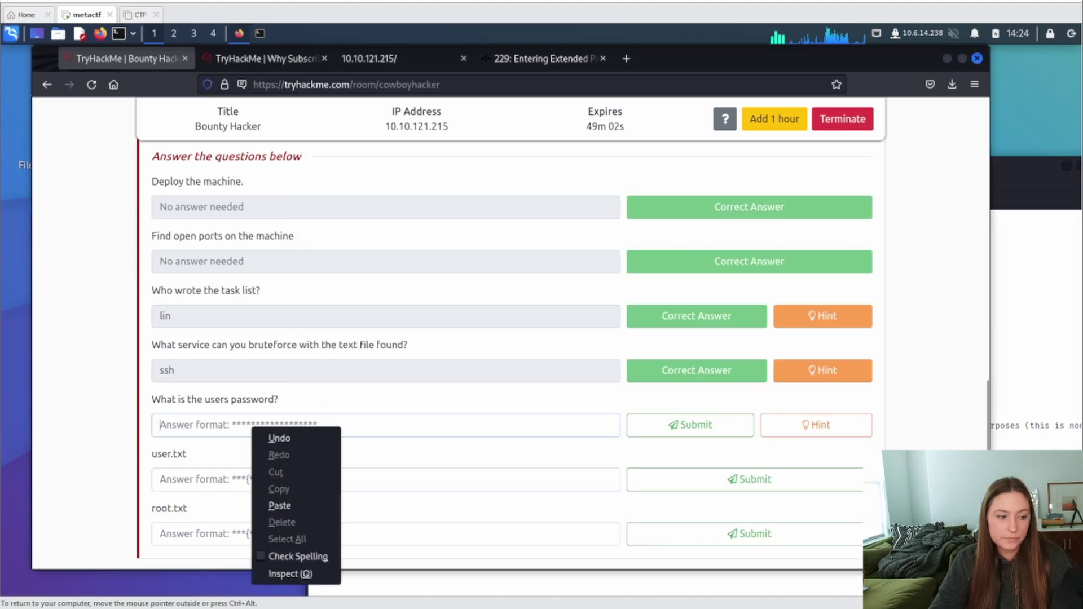
left_click(280, 505)
left_click(717, 432)
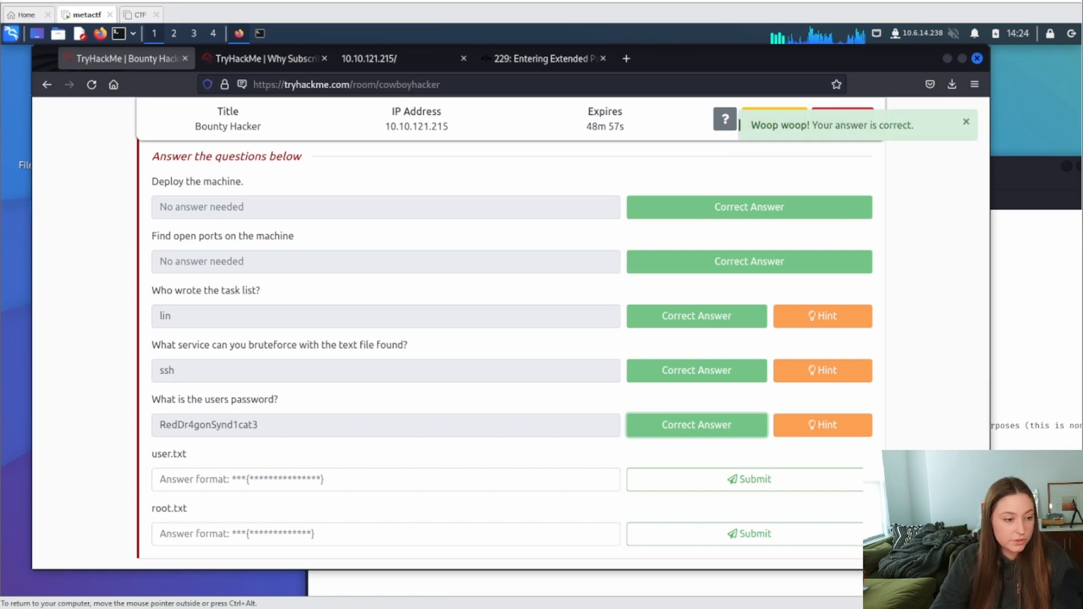
left_click(1024, 399)
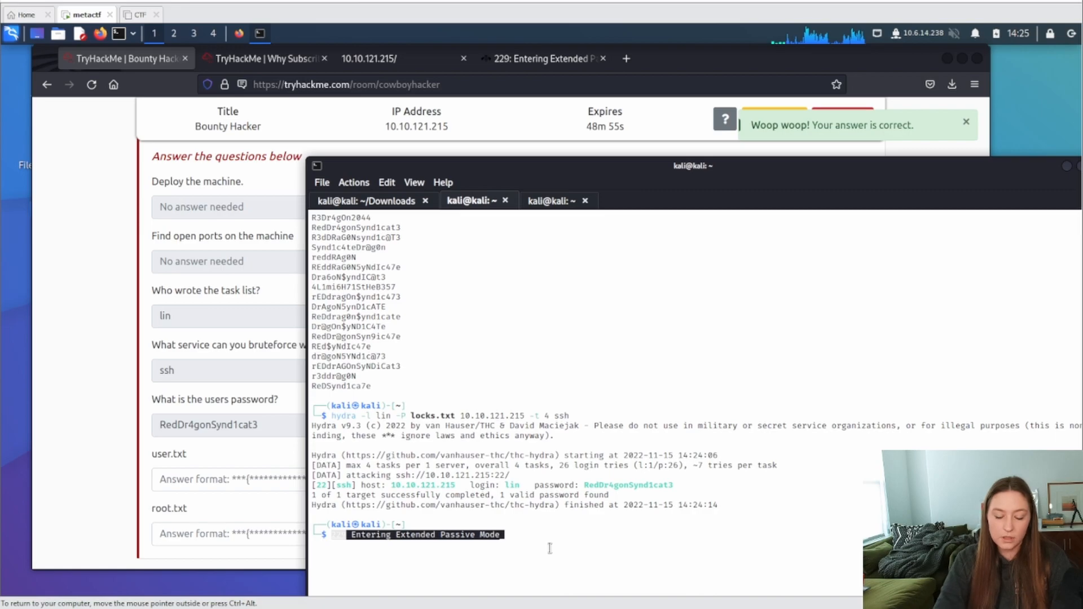
key("BackSpace")
key("BackSpace")
key("BackSpace")
key("BackSpace")
key("BackSpace")
key("BackSpace")
key("BackSpace")
key("BackSpace")
key("BackSpace")
key("BackSpace")
key("BackSpace")
key("BackSpace")
key("BackSpace")
key("BackSpace")
type("sssh lin@10.10.80.7")
key("BackSpace")
key("BackSpace")
key("BackSpace")
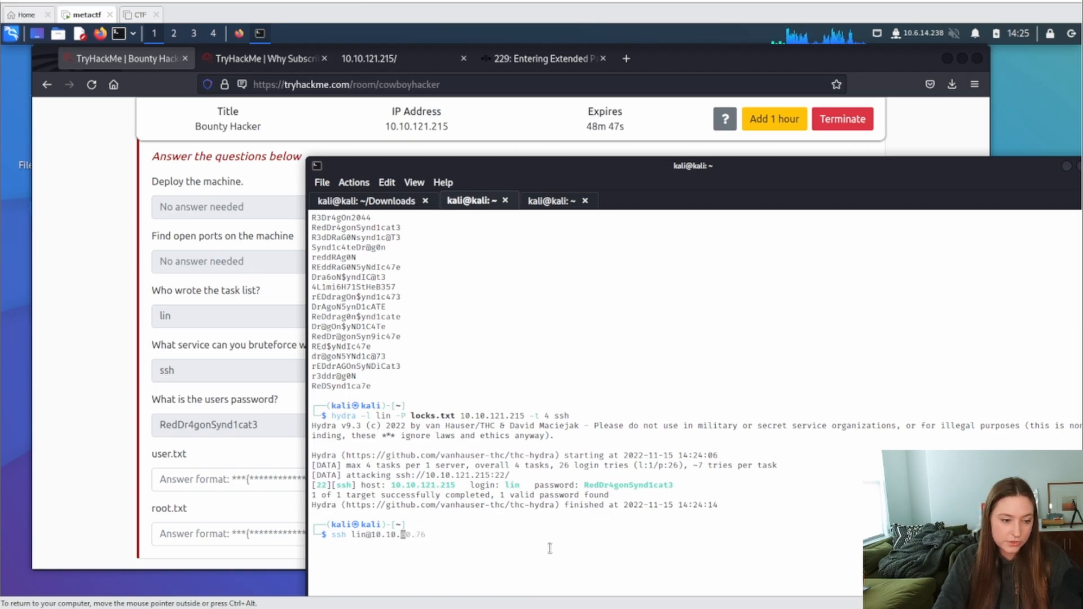
type("121.")
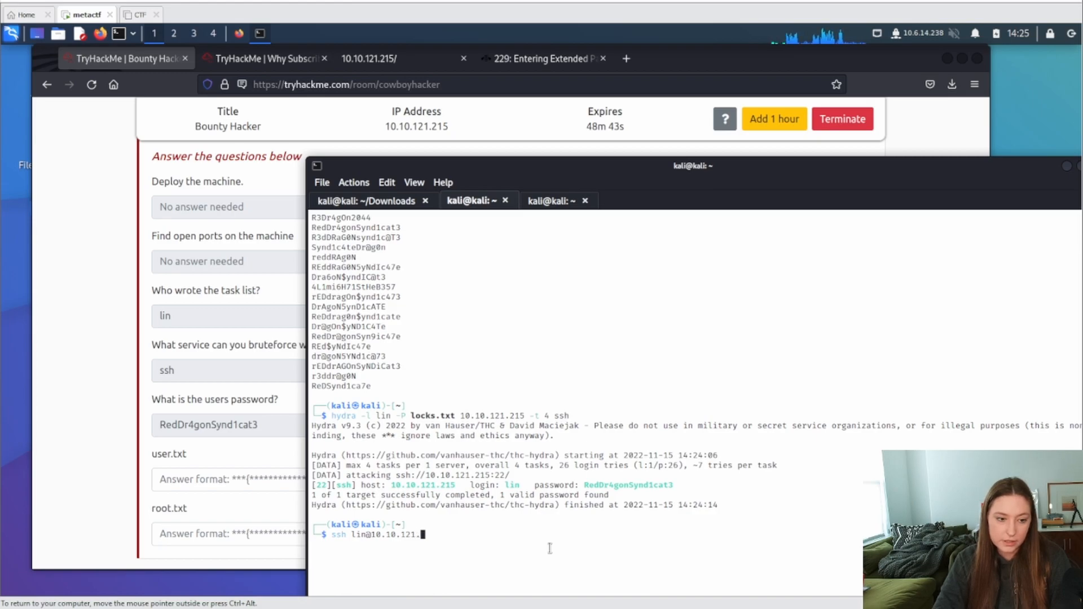
type("215")
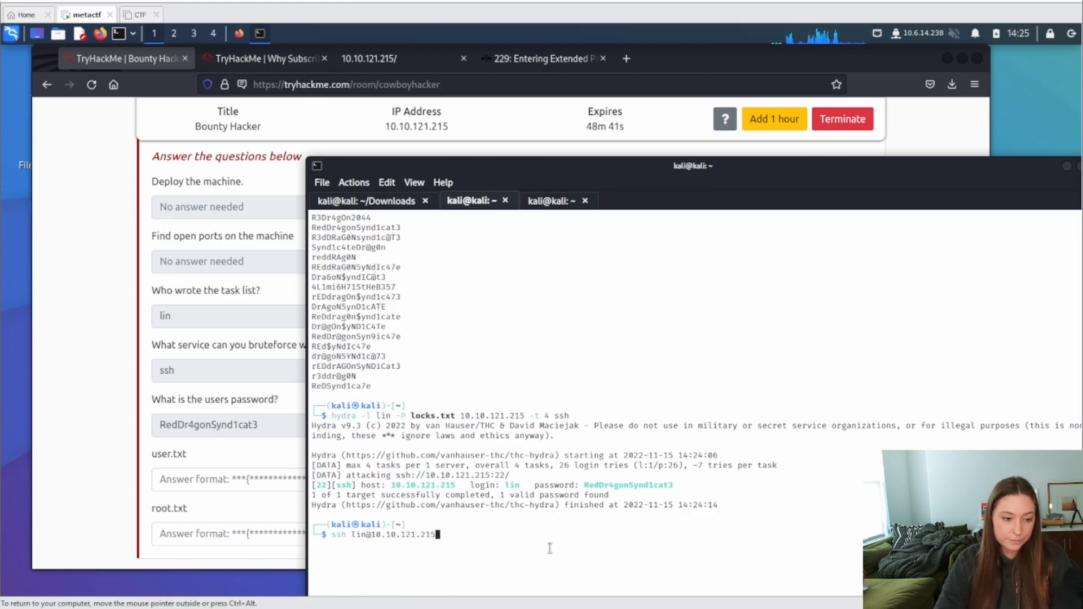
key("Return")
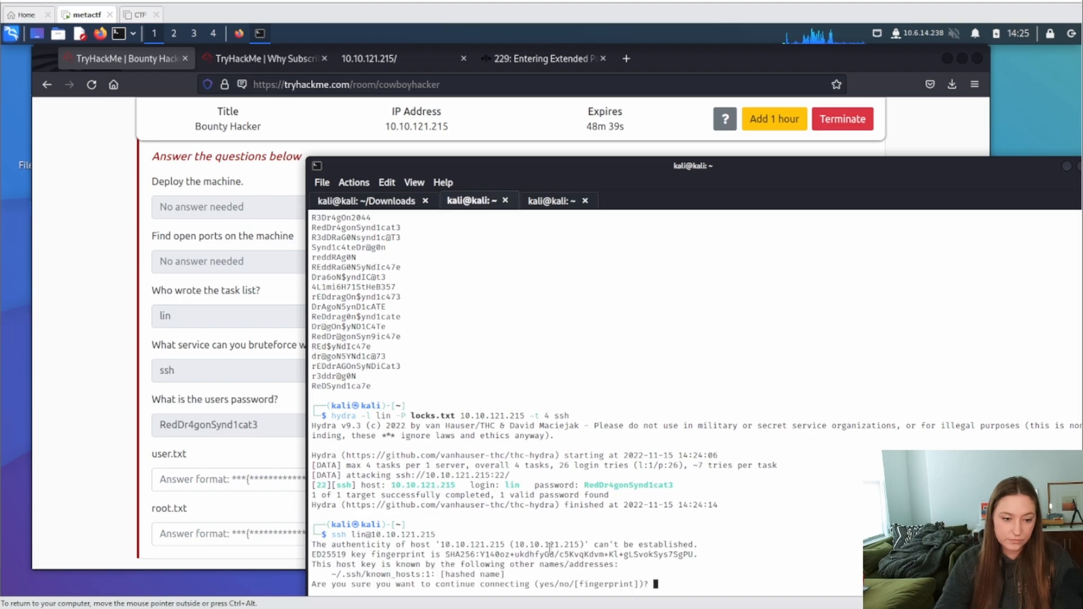
left_click_drag(739, 179, 604, 126)
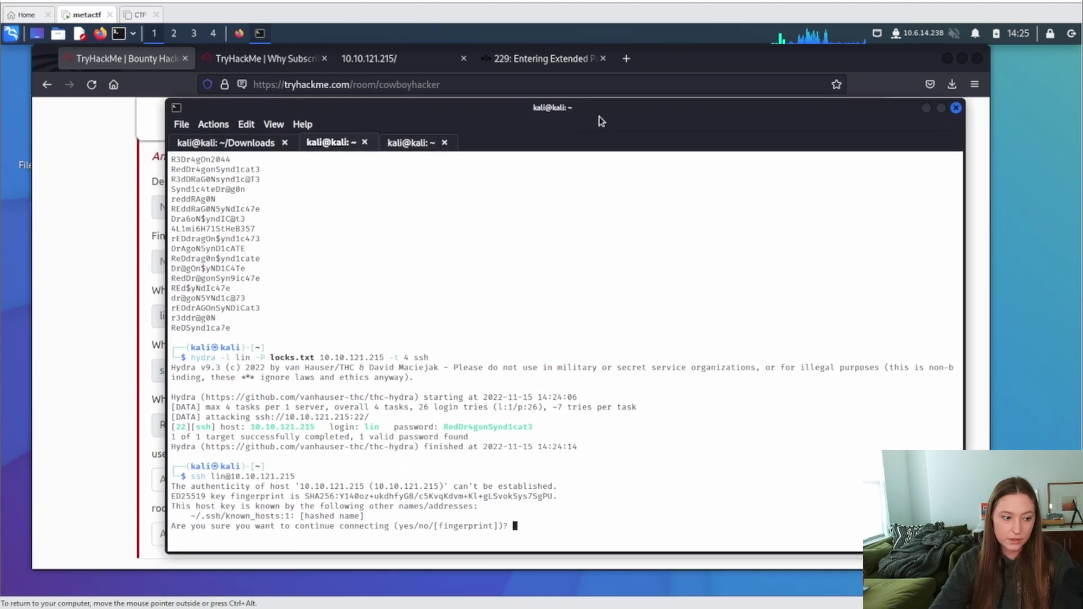
type("yes")
key("Return")
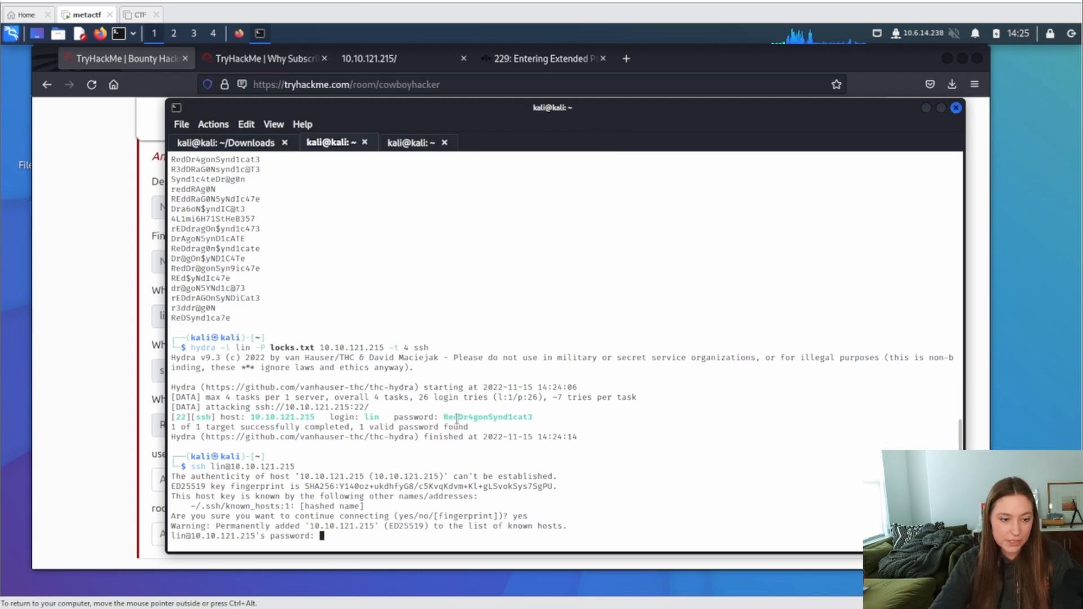
Copy the password from the hydra output and log in, landing in lin's Desktop shell.
left_click_drag(443, 418, 530, 417)
right_click(530, 417)
left_click(575, 207)
left_click(344, 541)
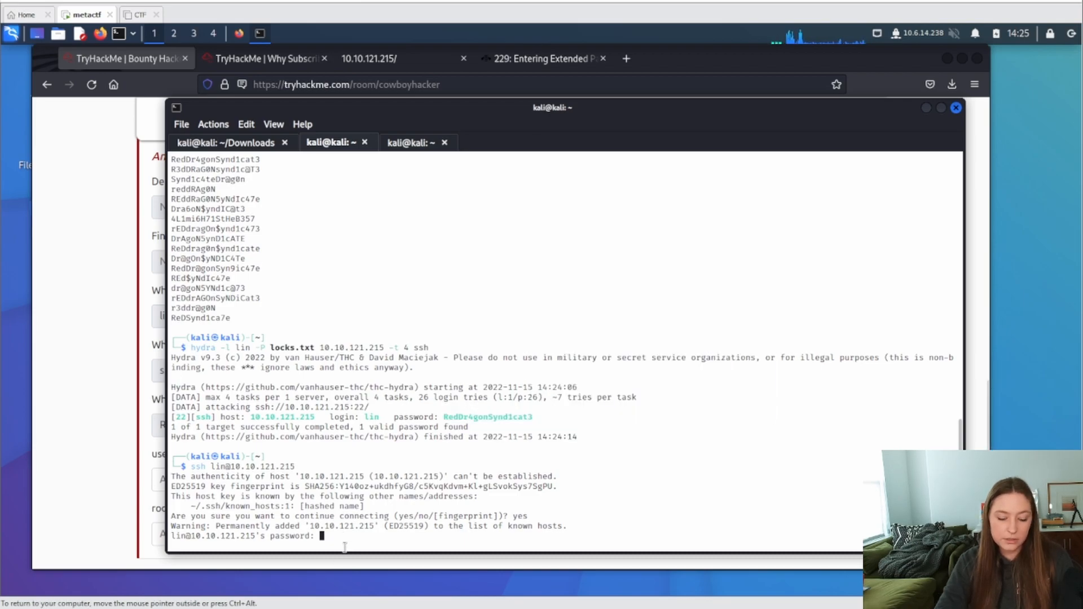
key("Return")
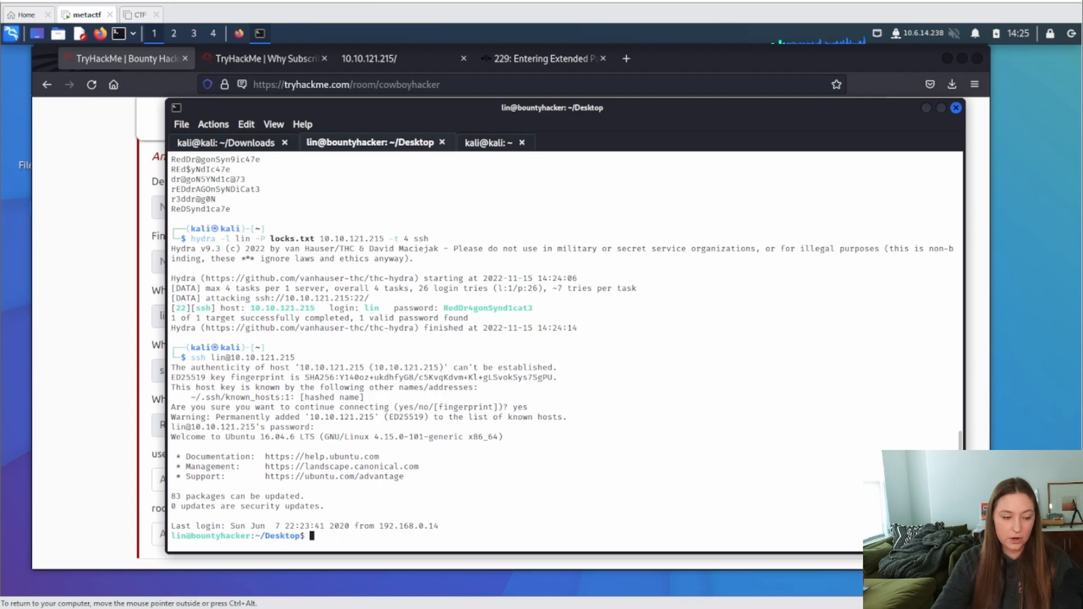
type("ls")
List lin's Desktop, cat user.txt and copy the flag THM{CR1M3_SyNd1C4T3}.
key("Return")
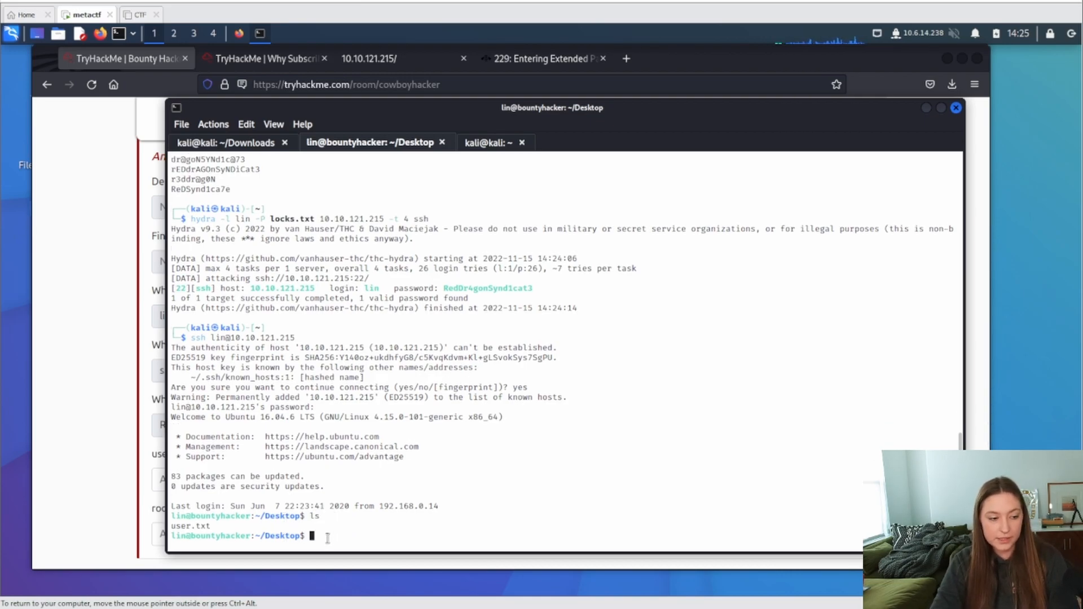
type("cat user.txt")
key("Return")
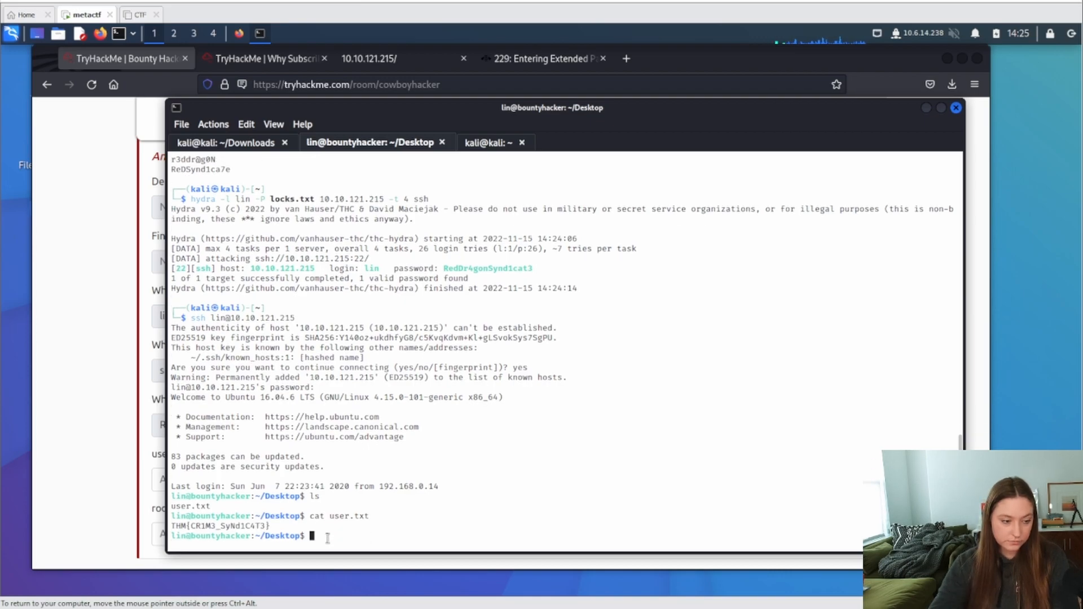
left_click_drag(270, 525, 170, 526)
right_click(172, 525)
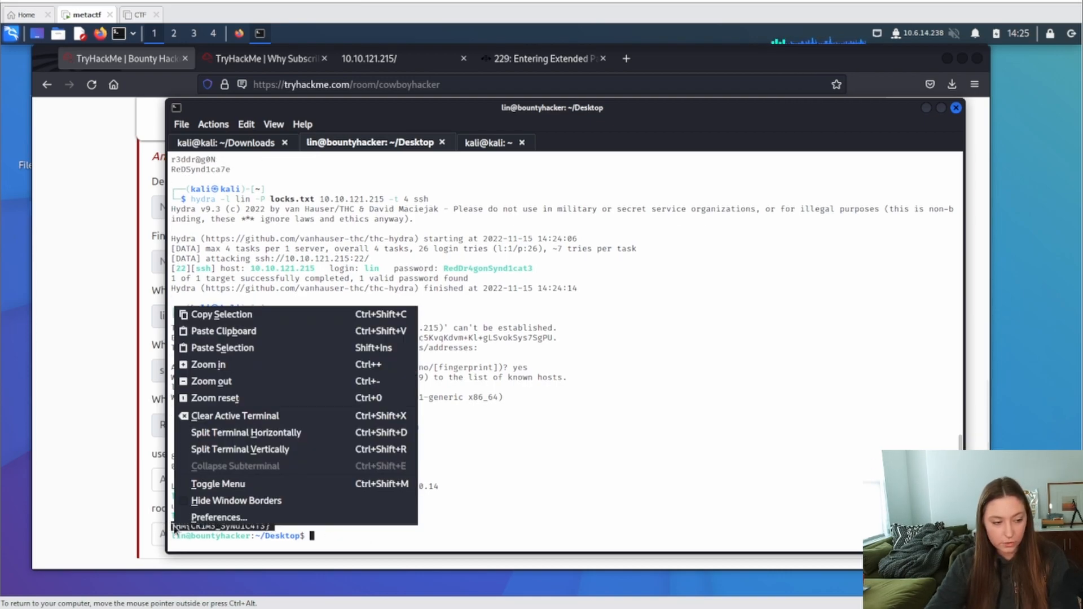
left_click(204, 314)
Paste the flag into the user.txt answer, submit it, and return to the SSH session.
key("alt+Tab")
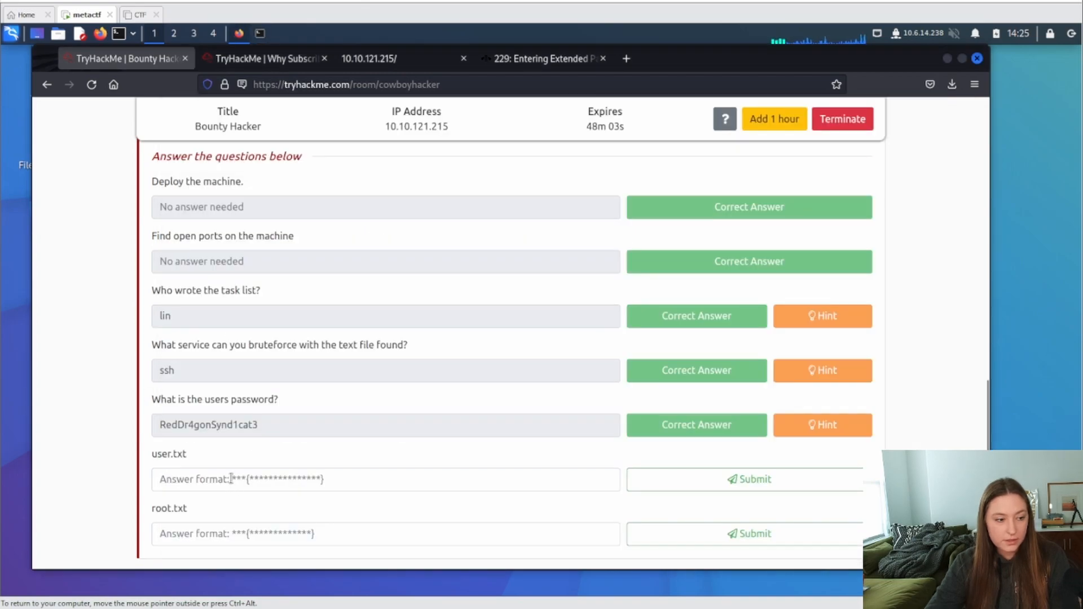
left_click(235, 481)
right_click(235, 483)
left_click(276, 400)
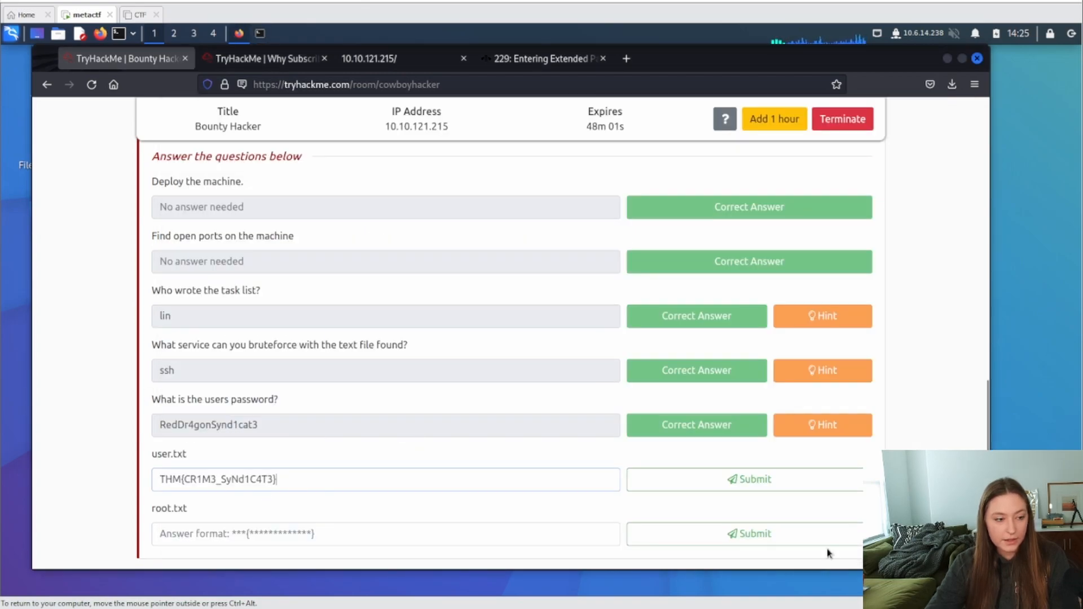
left_click(772, 490)
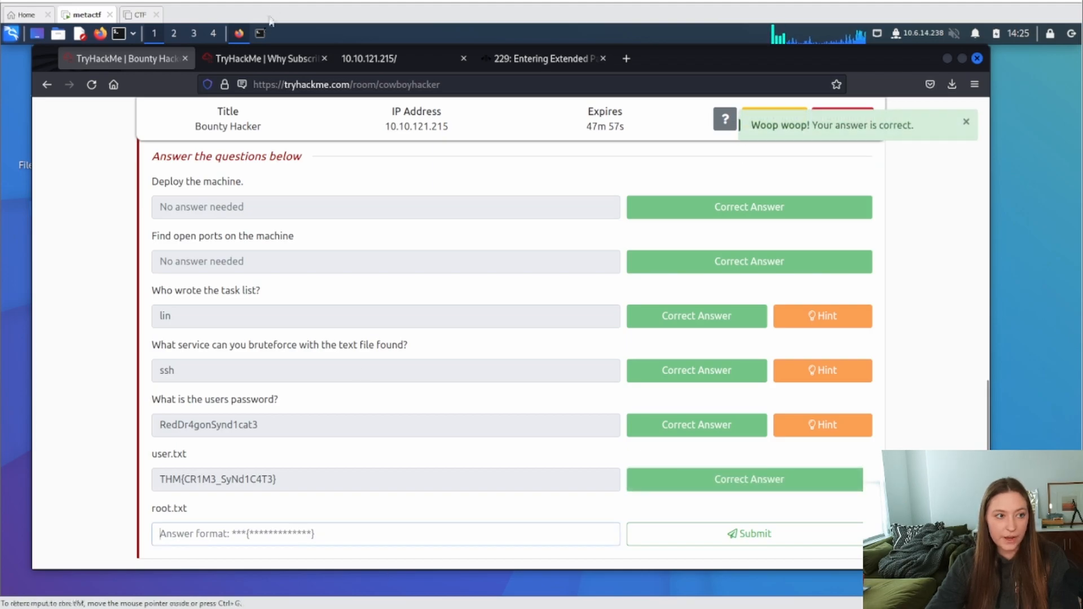
left_click(260, 33)
left_click(326, 534)
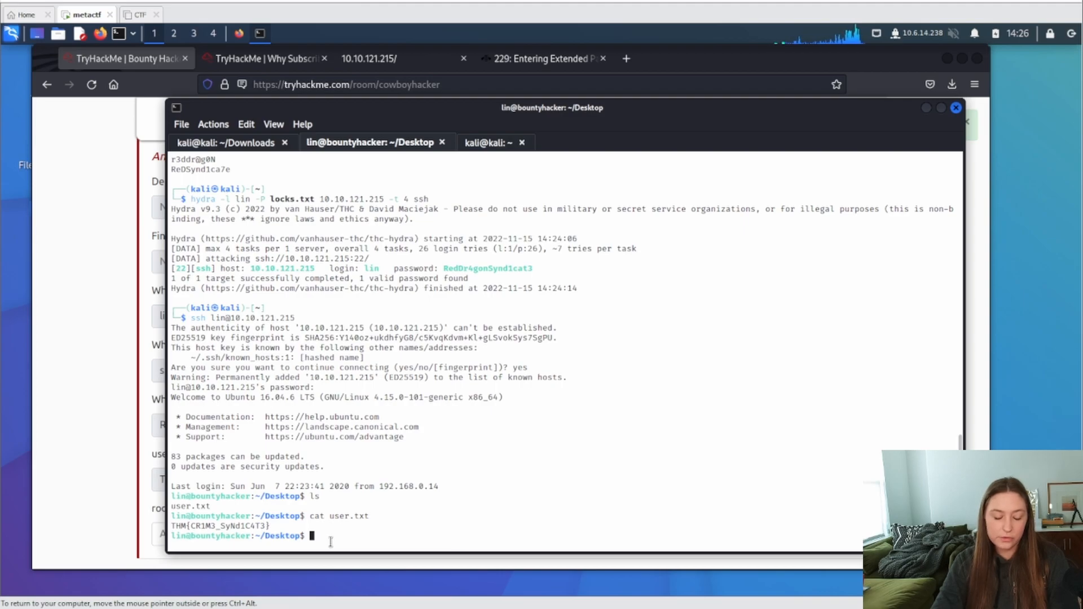
type("c")
type("cd")
Walk up from Desktop to / with cd .. and ls, listing each level's contents.
key("BackSpace")
key("BackSpace")
type("d")
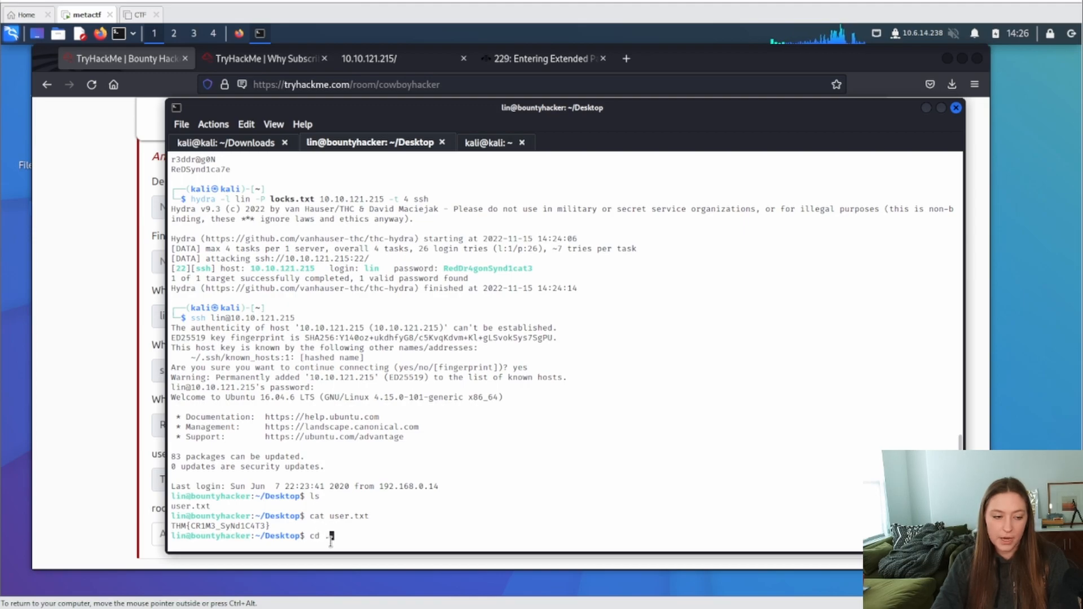
type(" ..")
key("Return")
type("ls")
key("Return")
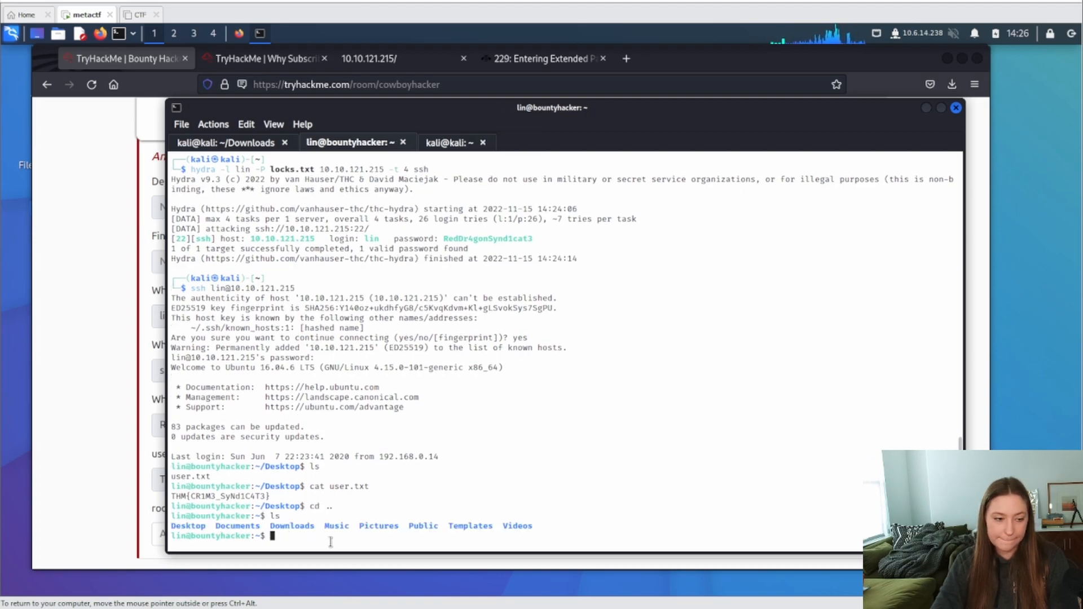
type("cd ")
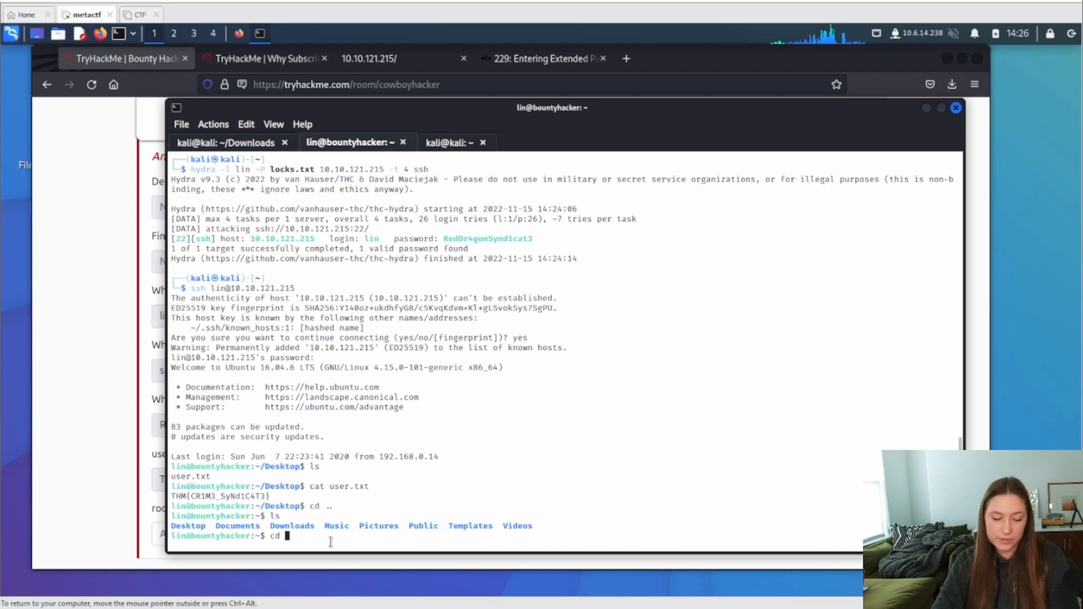
type("..")
key("Return")
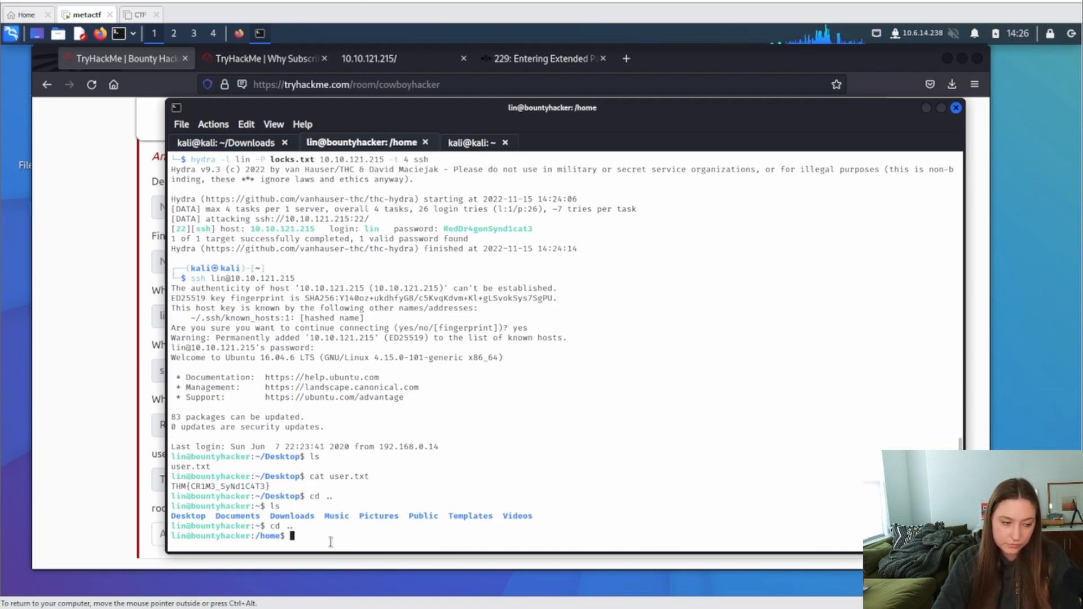
type("cd ..")
key("Return")
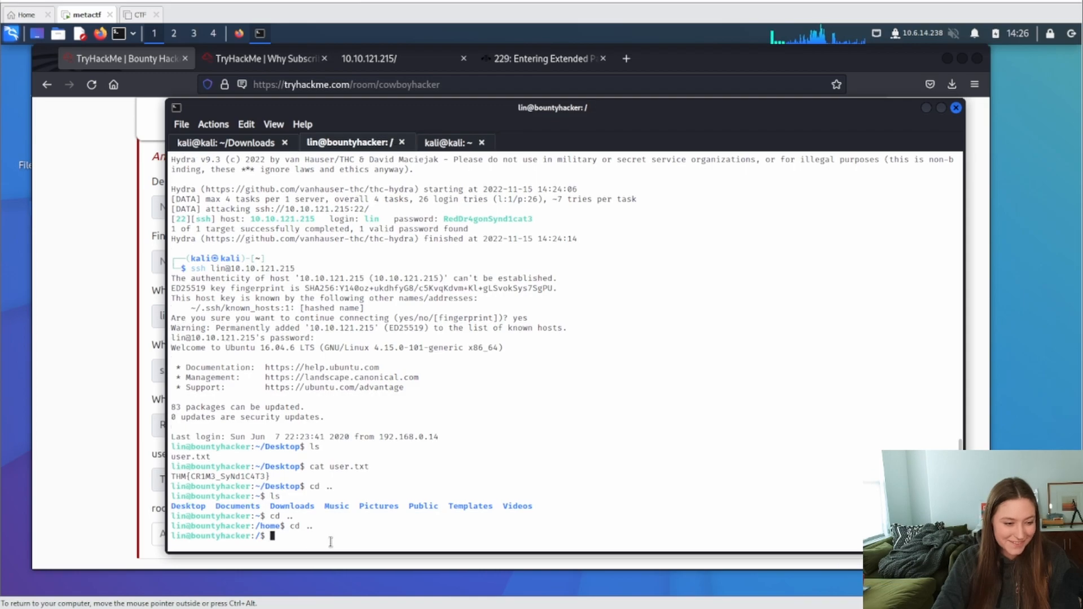
type("ls")
key("Return")
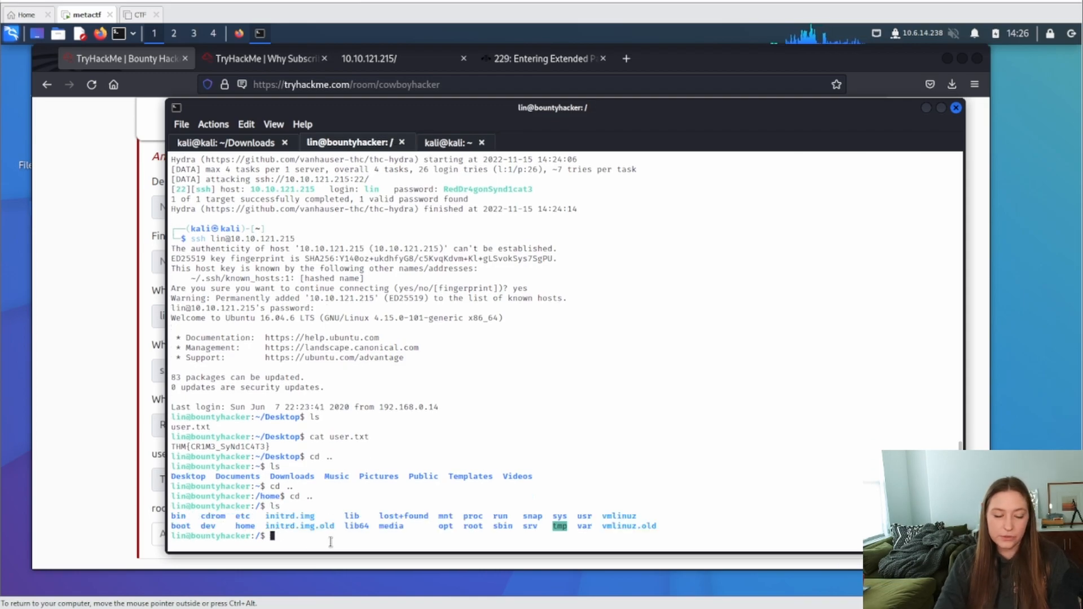
type("cd root")
Try cd root (Permission denied), then return to /home/lin/Desktop.
key("Return")
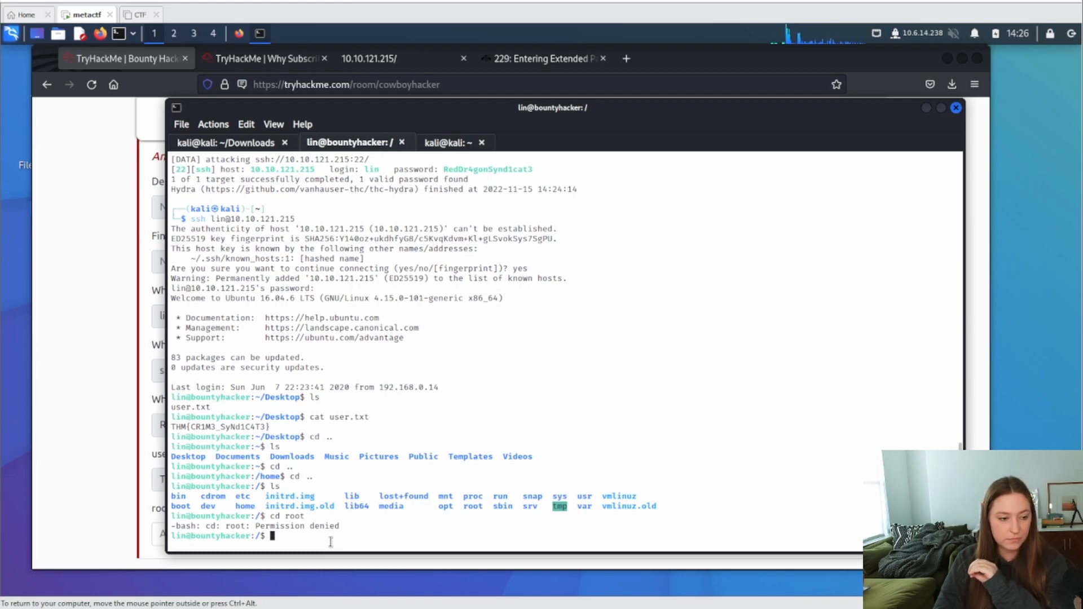
type("cd")
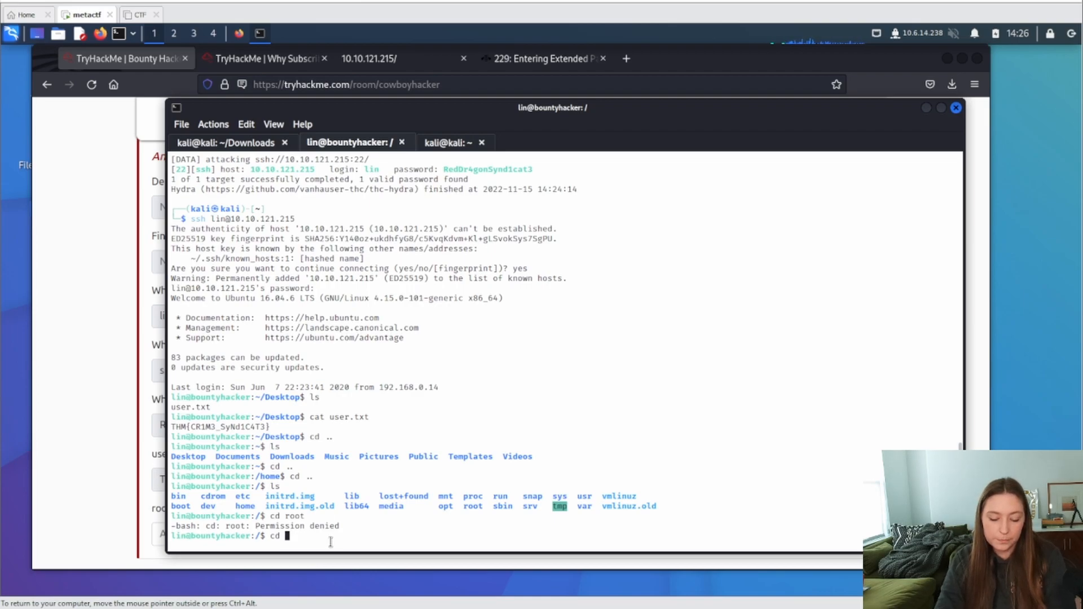
type("home/")
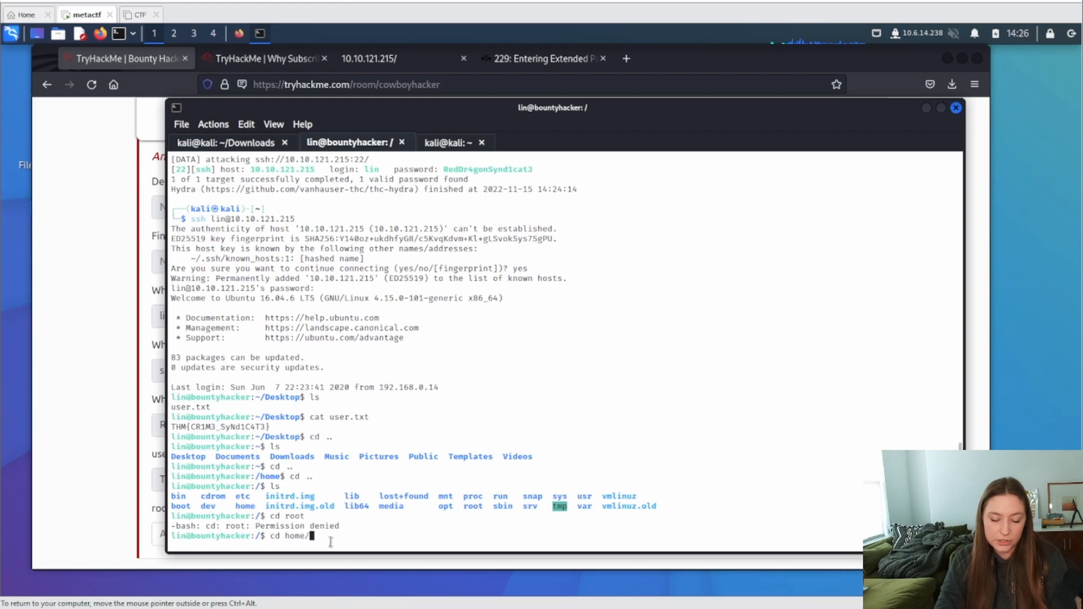
type("lin")
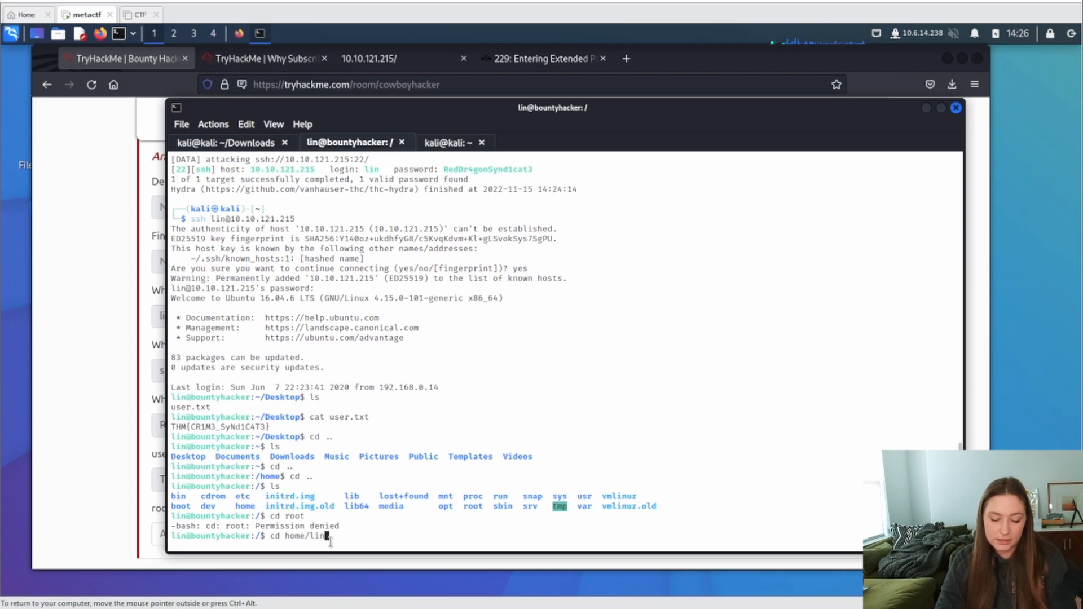
type("/Desktop")
key("Return")
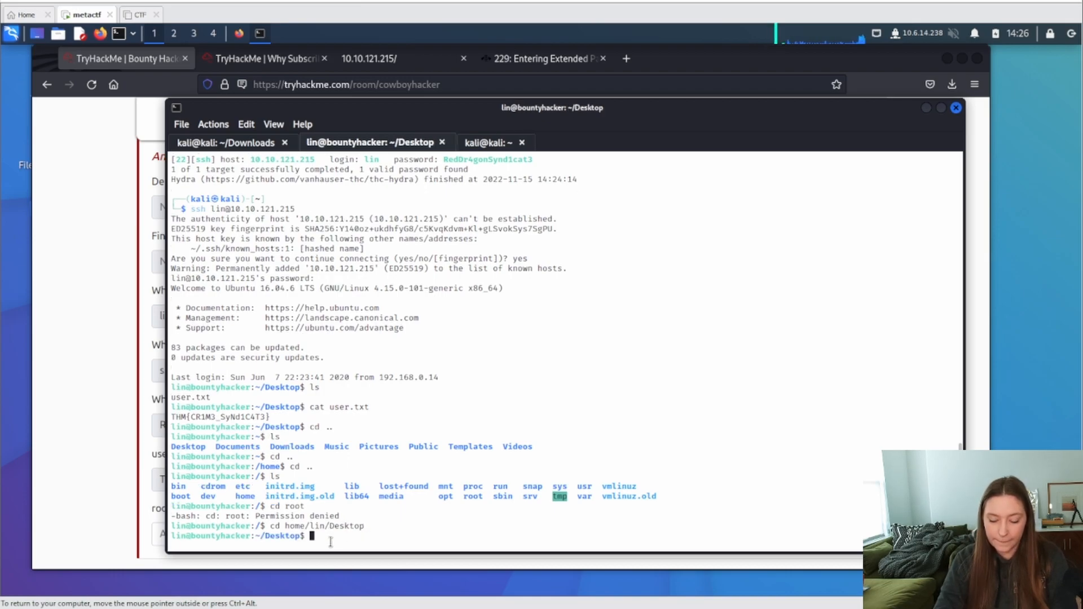
type("ls")
Run sudo -l and authenticate with lin's password copied from the hydra output.
key("Return")
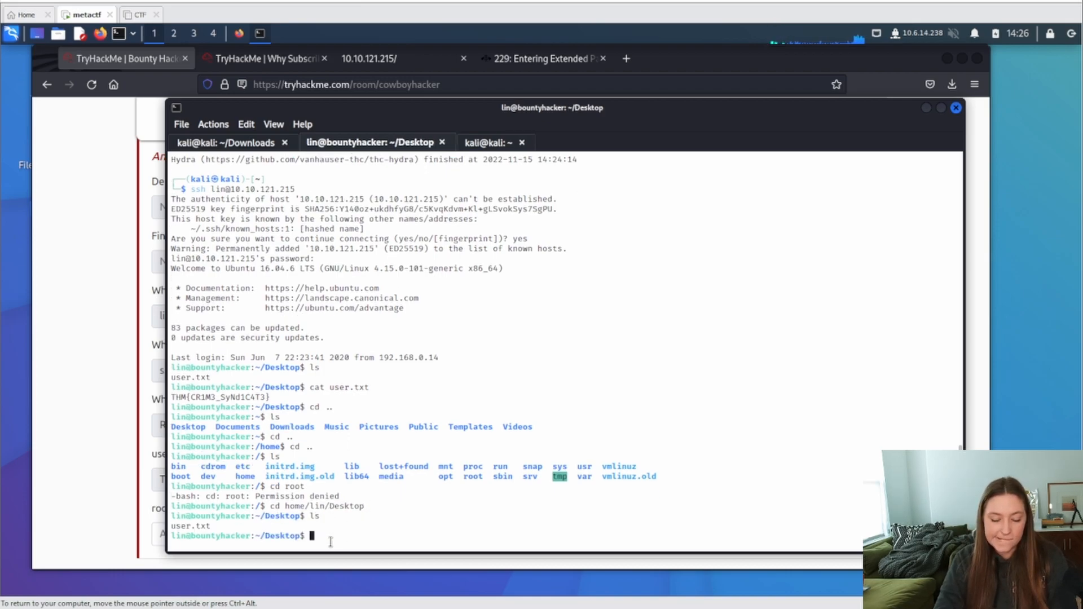
type("sudo -l")
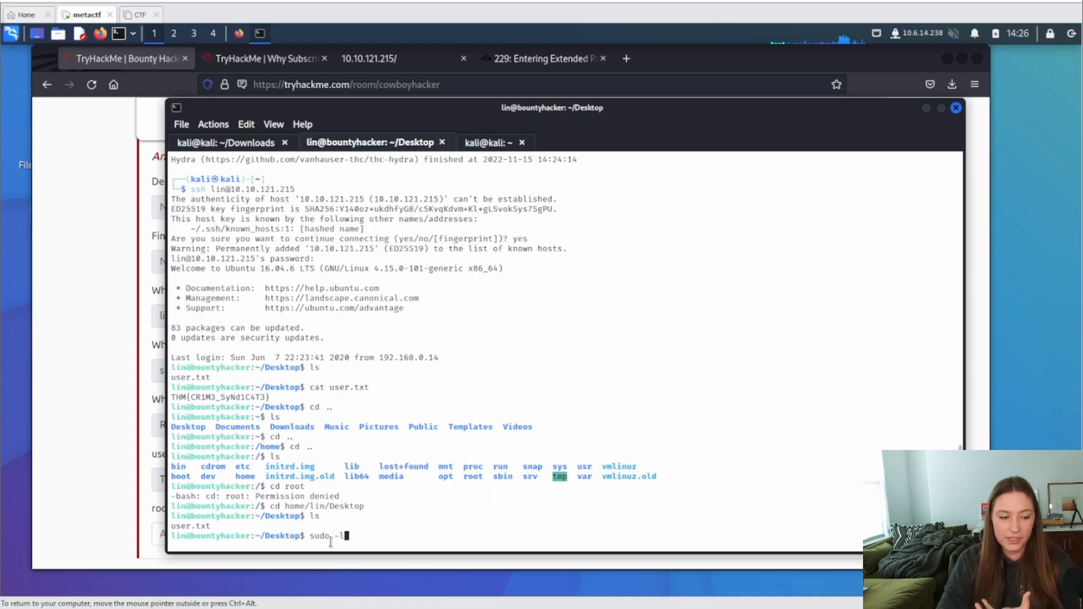
key("Return")
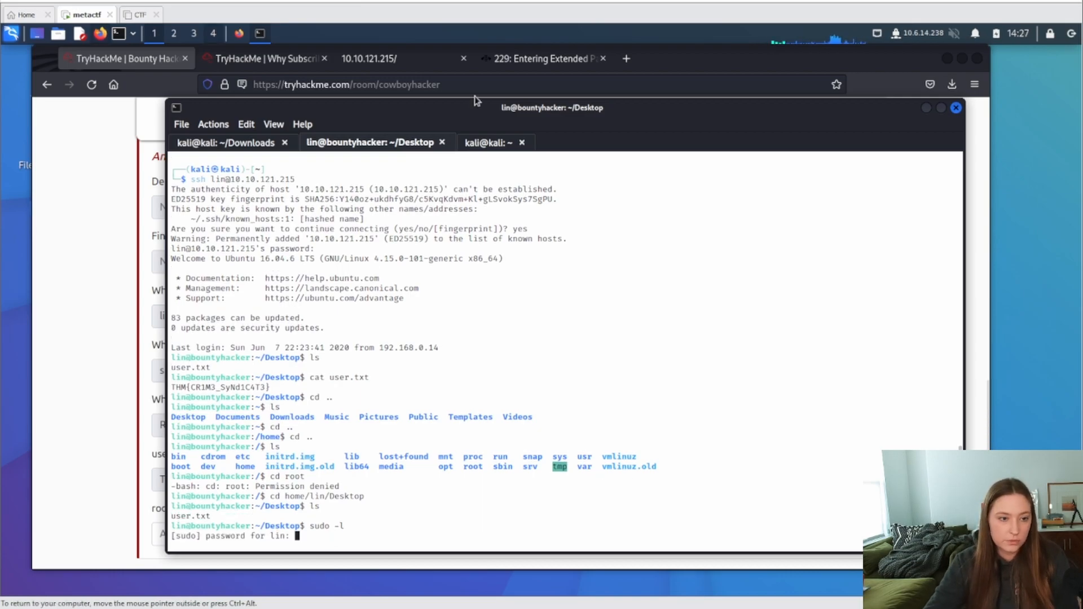
scroll(471, 234, "up", 3)
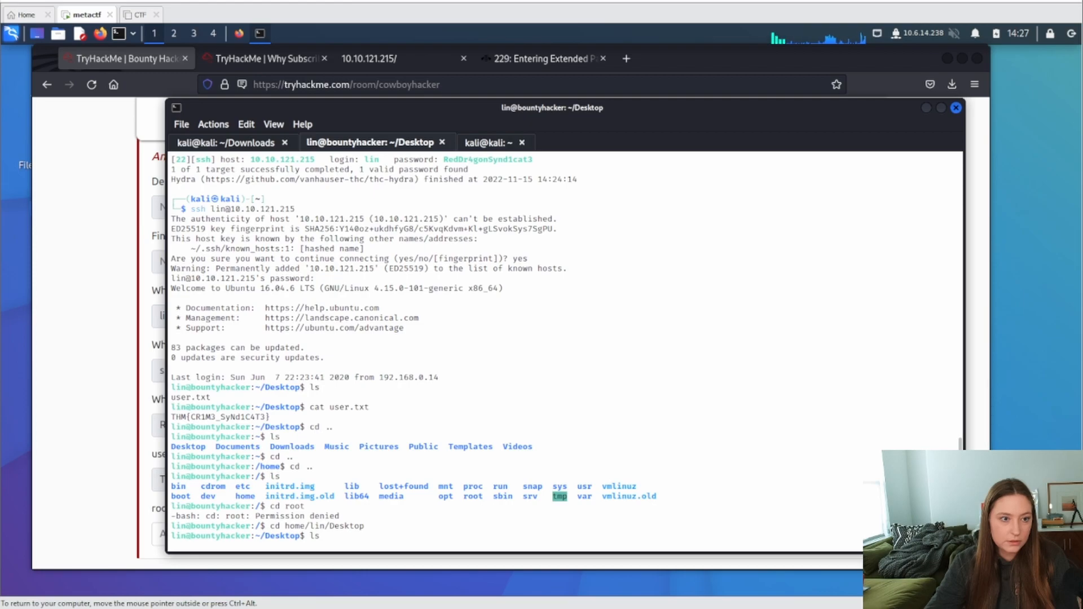
left_click_drag(444, 160, 535, 160)
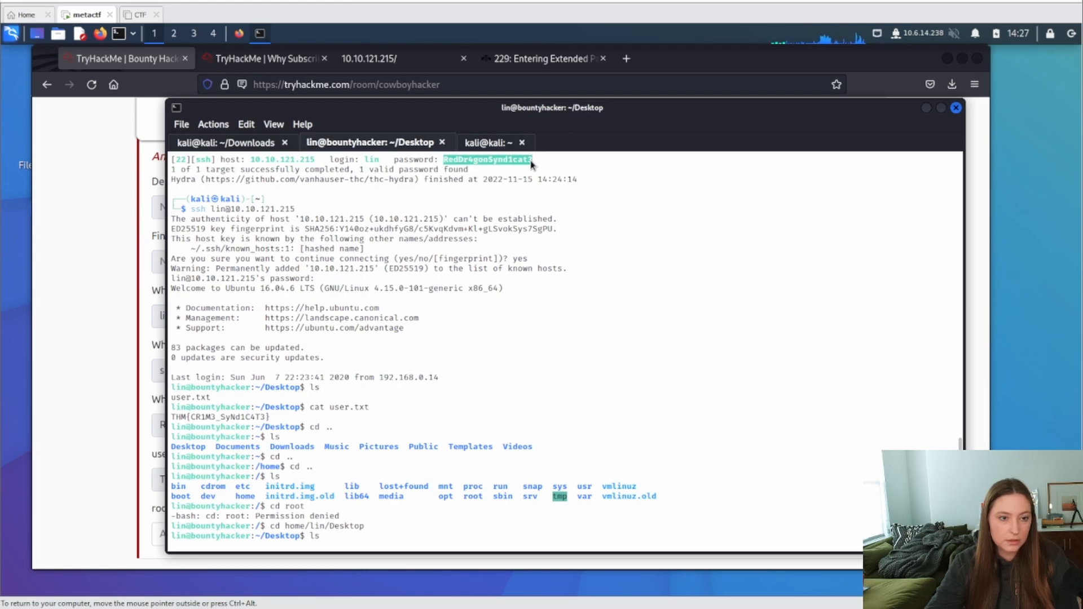
right_click(533, 165)
left_click(556, 173)
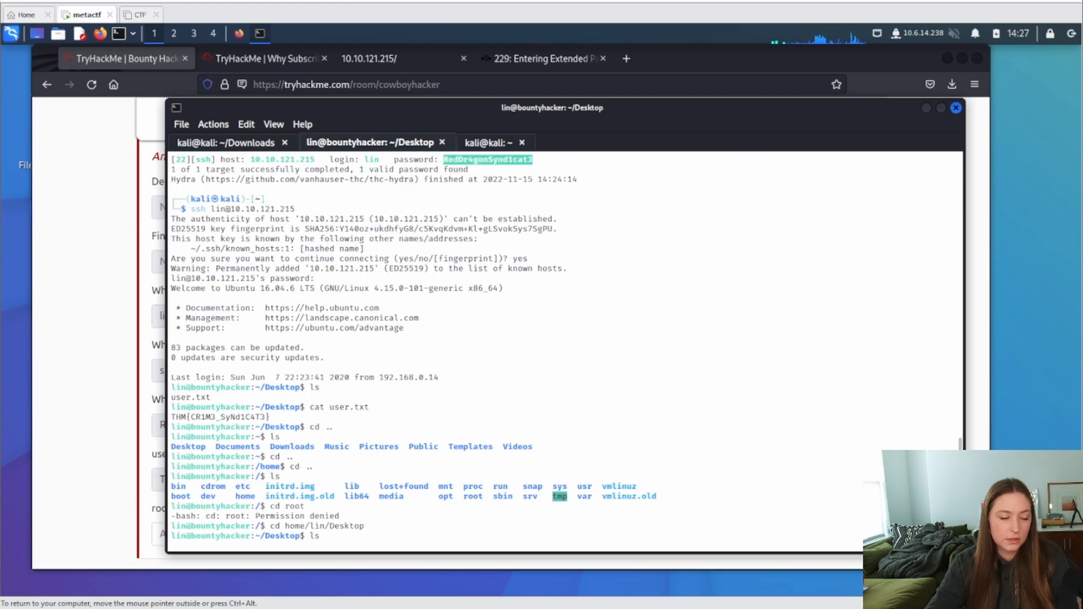
scroll(383, 540, "down", 3)
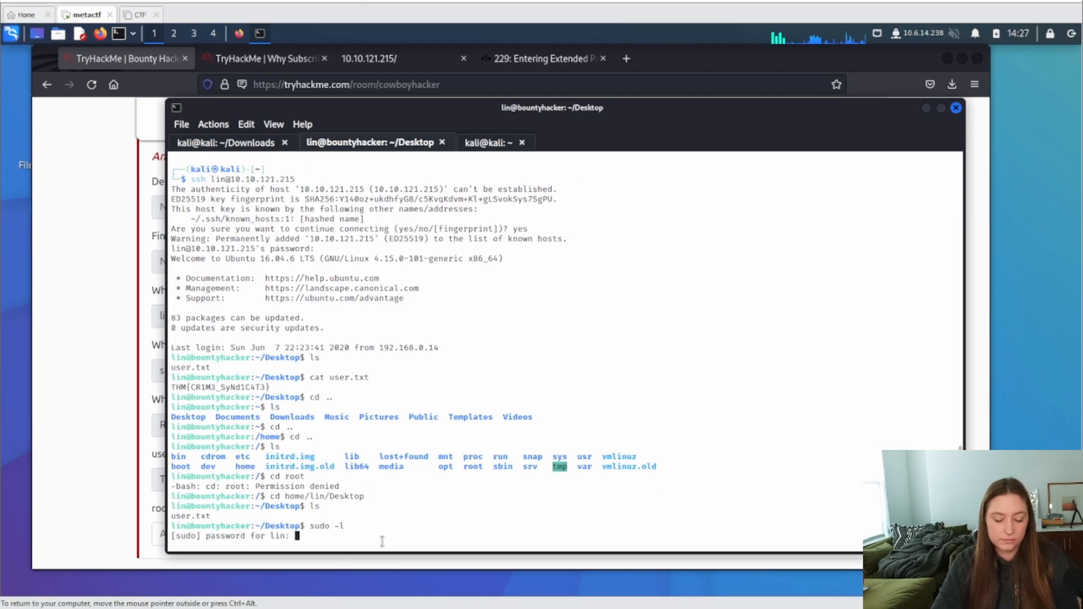
key("ctrl+shift+v")
key("Return")
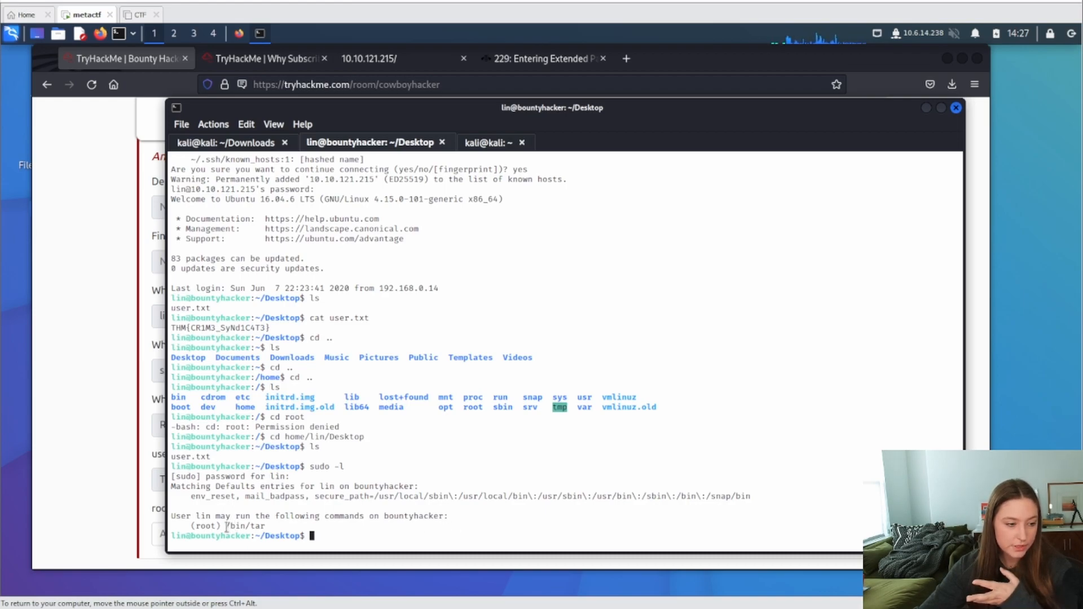
Copy /bin/tar, the binary lin may run as root, from the sudo output.
left_click_drag(226, 526, 291, 527)
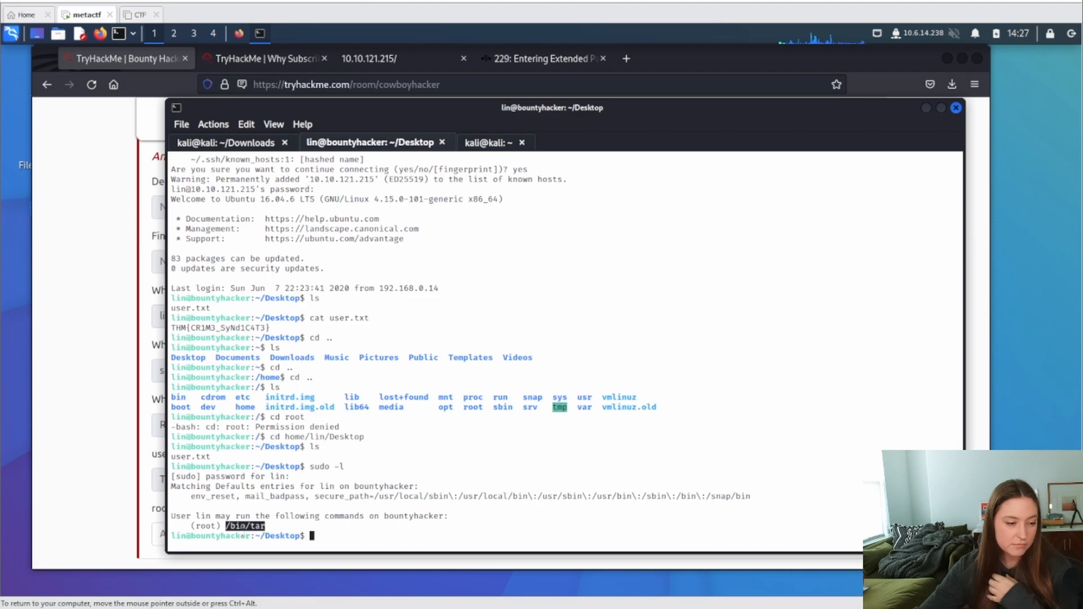
right_click(252, 525)
left_click(307, 317)
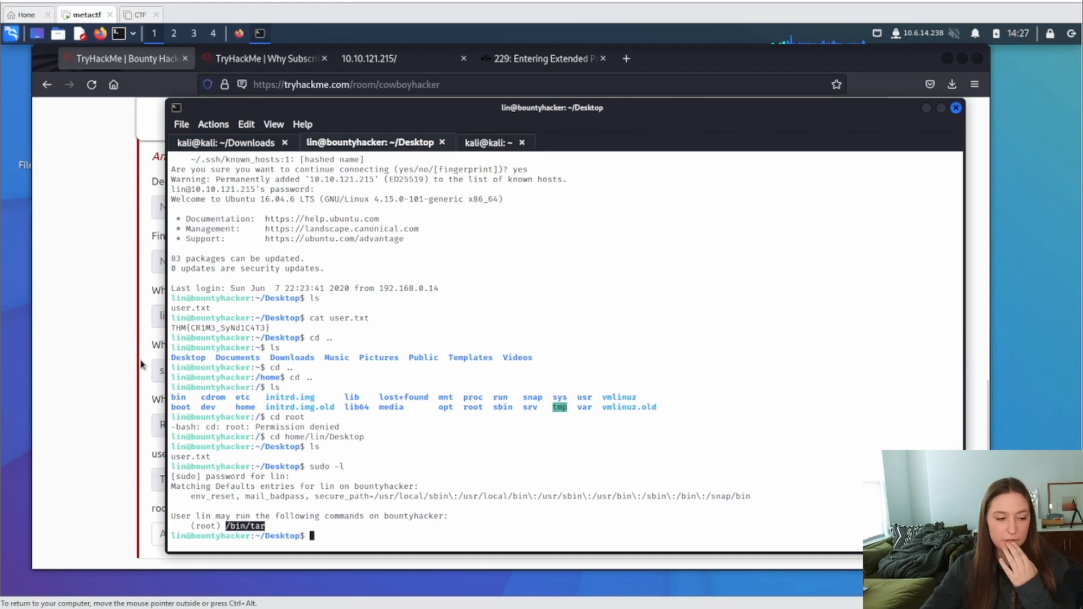
Web-search 'prive esc /bin/tar' in a new Firefox tab.
left_click(116, 465)
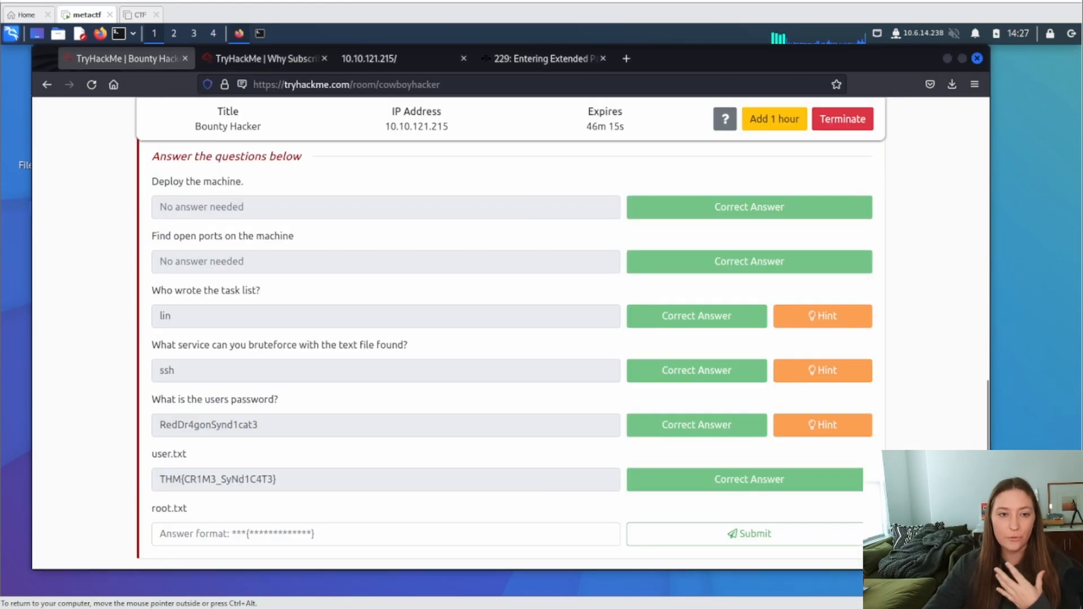
key("ctrl+t")
right_click(360, 84)
left_click(394, 165)
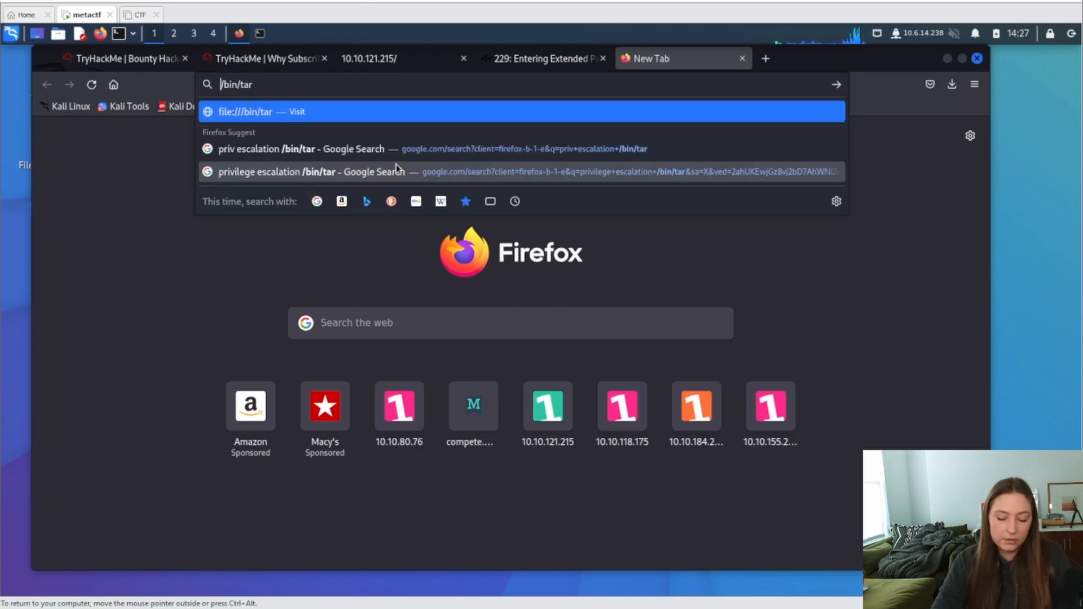
type("priv")
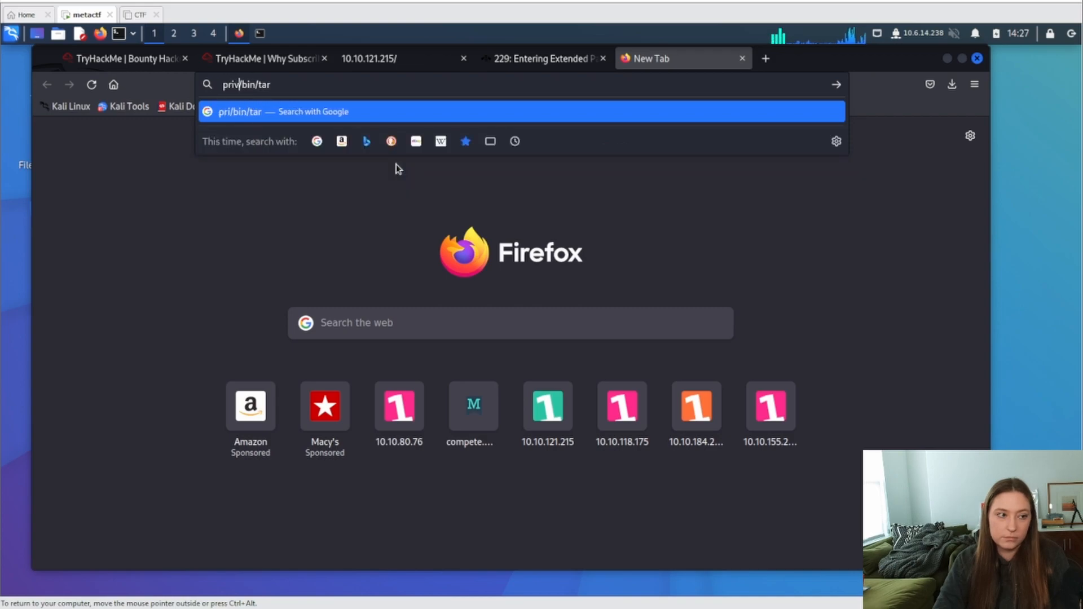
type("e es")
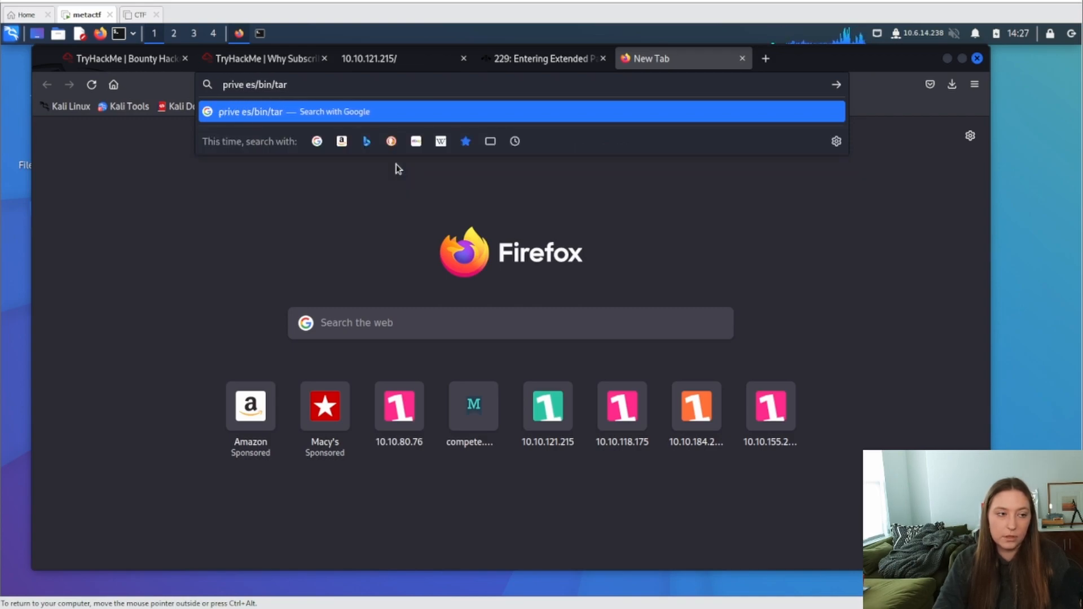
type("c")
key("Return")
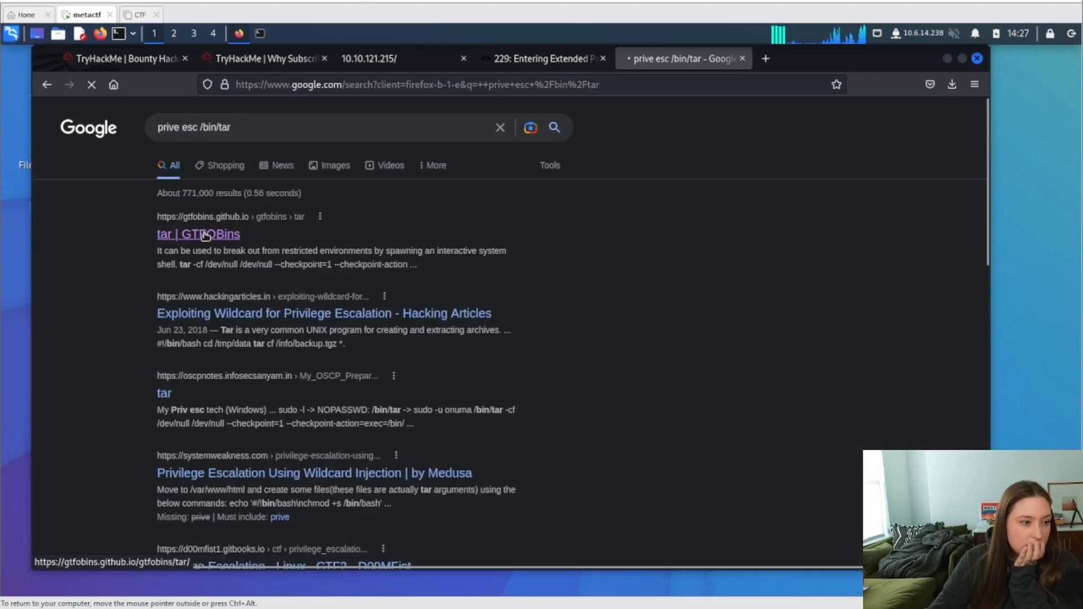
Open the GTFOBins tar page and copy its sudo tar shell-escape command.
left_click(204, 236)
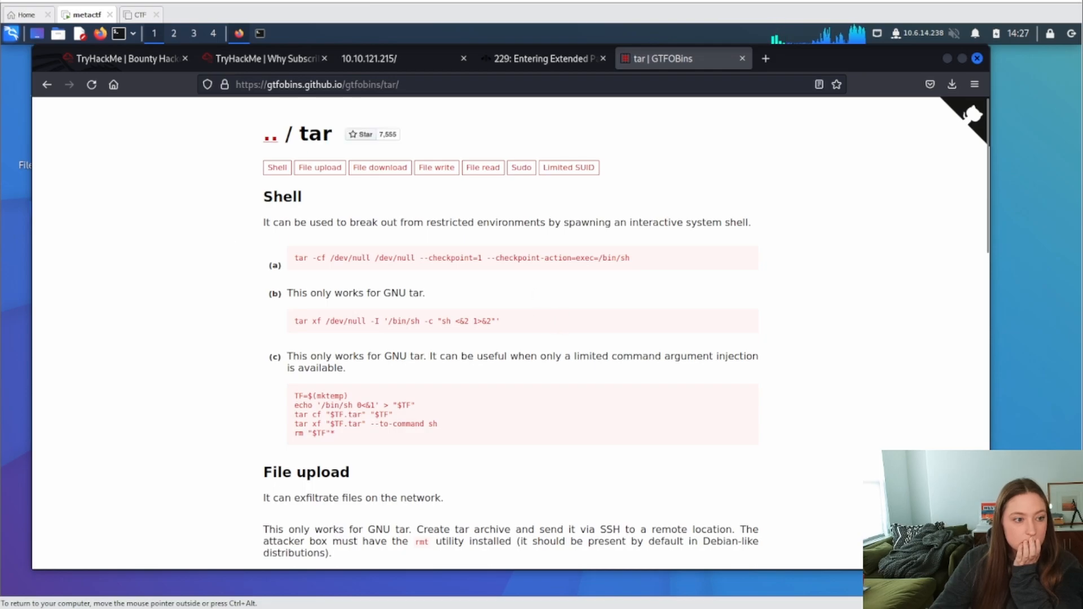
scroll(303, 227, "down", 3)
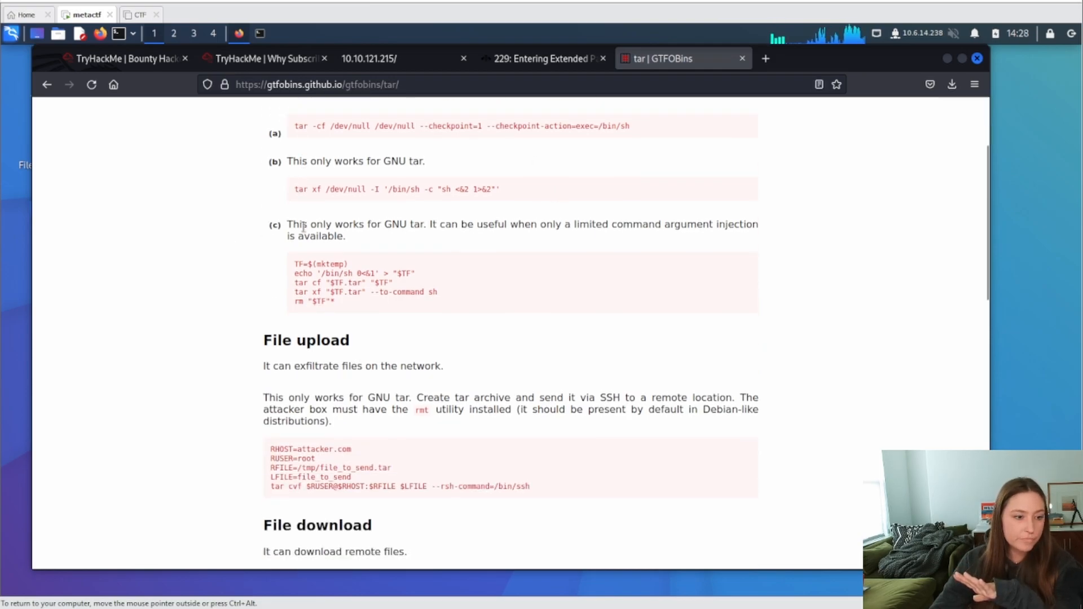
scroll(303, 227, "up", 3)
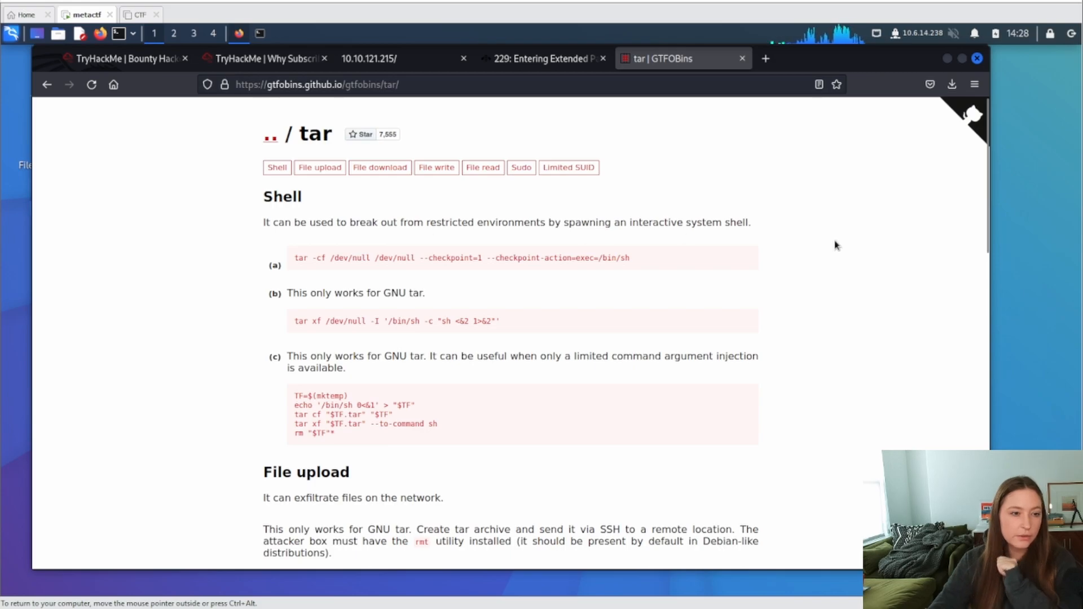
scroll(826, 261, "down", 1)
scroll(826, 261, "down", 3)
scroll(483, 358, "down", 2)
scroll(395, 423, "down", 3)
scroll(393, 418, "down", 5)
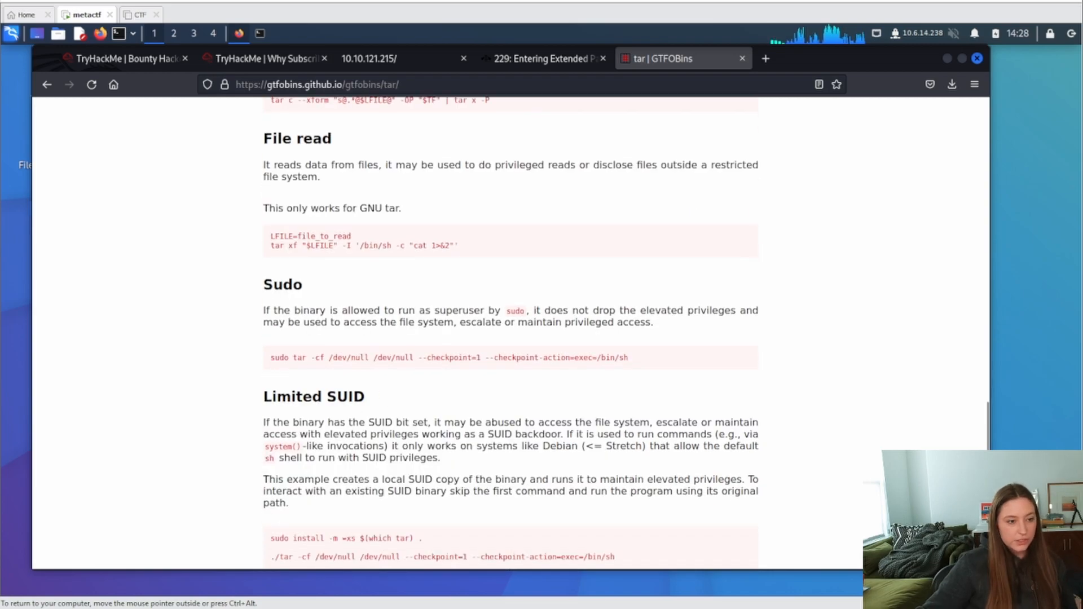
left_click_drag(598, 357, 270, 358)
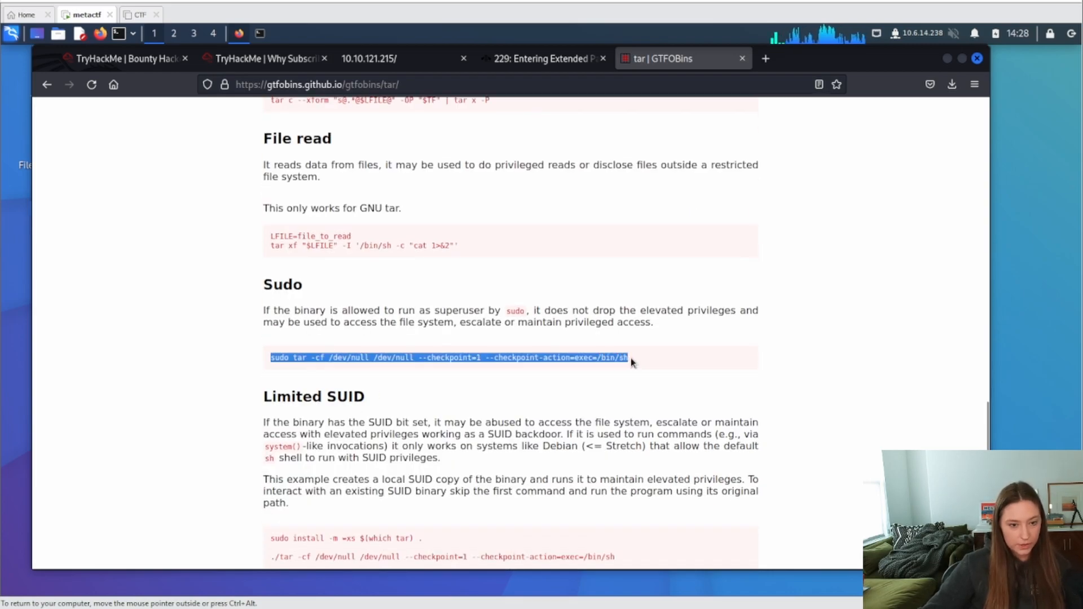
right_click(606, 359)
left_click(634, 373)
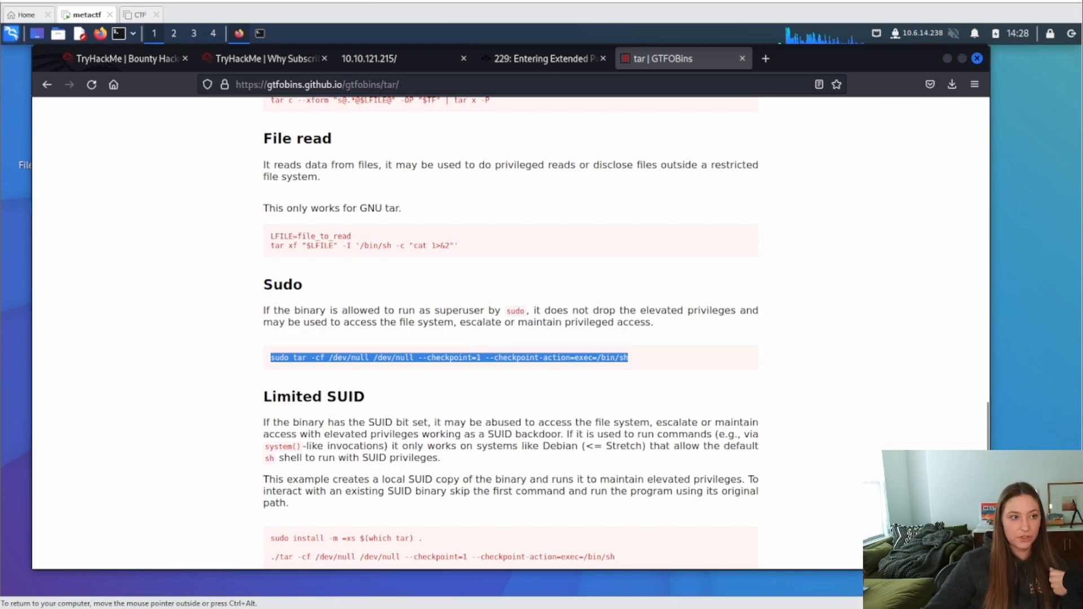
Run the sudo tar checkpoint escape and confirm with whoami that the shell is root.
left_click(260, 34)
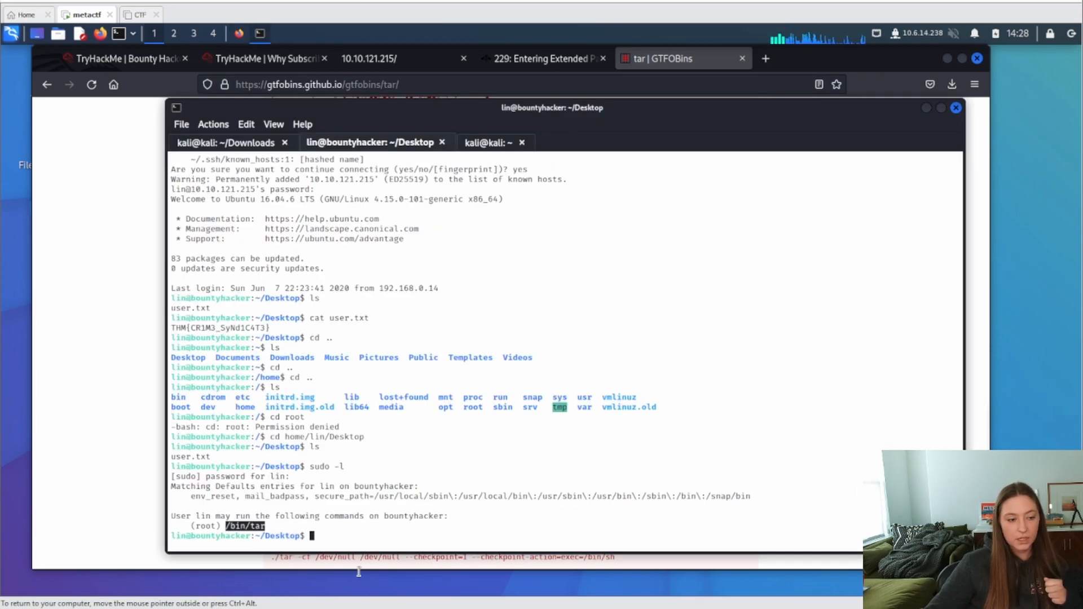
left_click(323, 538)
key("ctrl+shift+v")
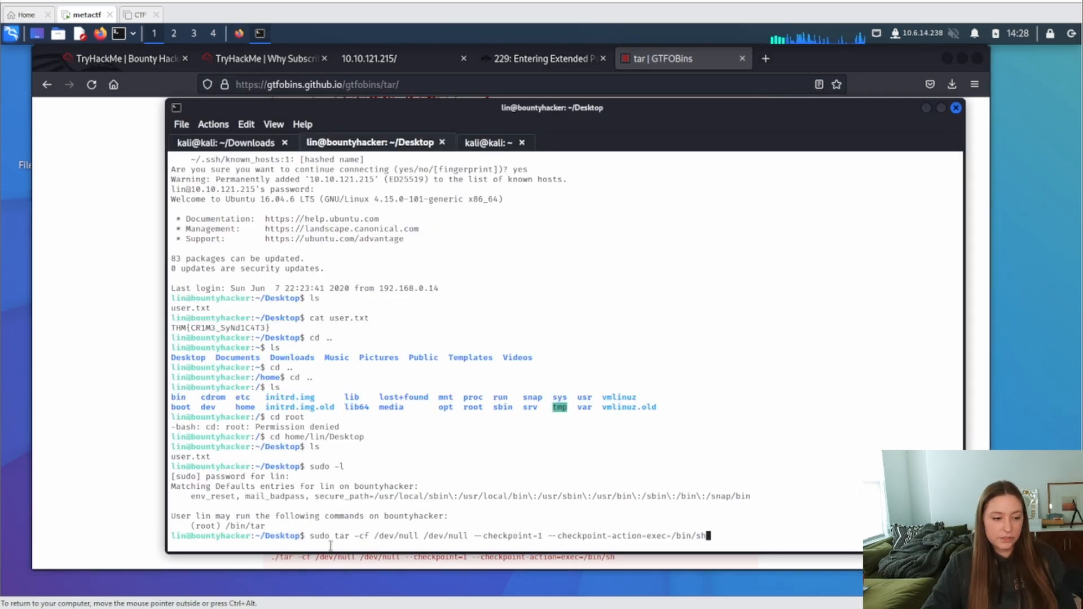
key("Return")
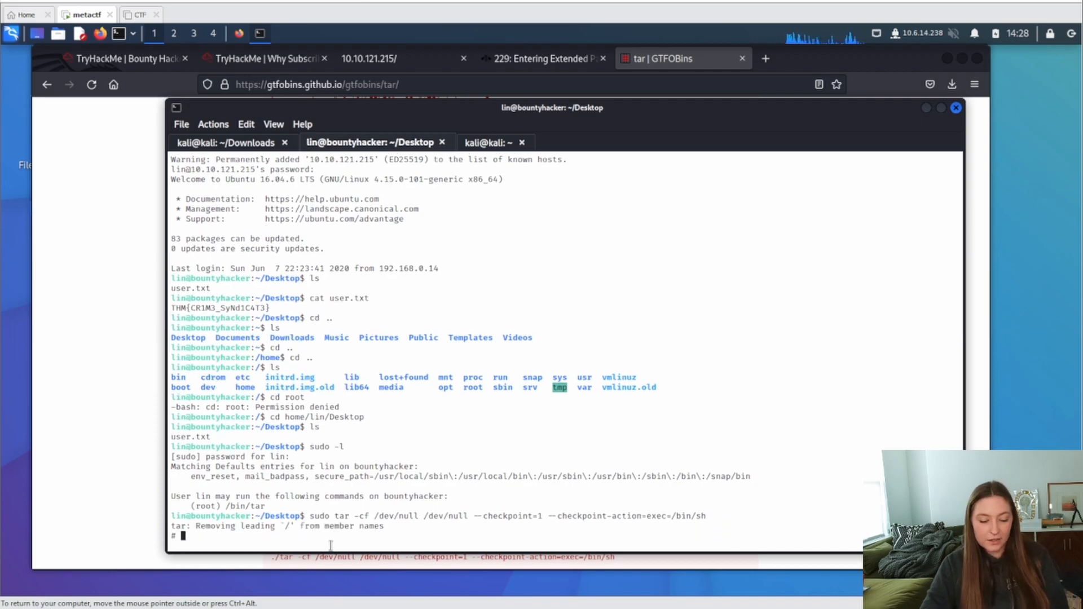
type("mi")
key("Return")
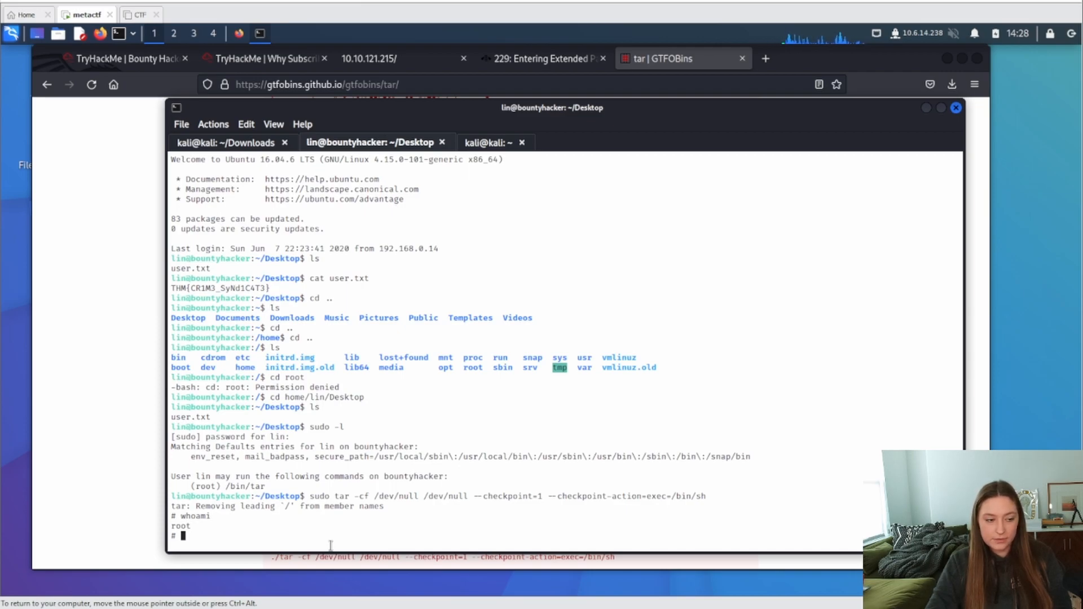
type("ls")
Navigate from the user's home up to / and into /root, listing its contents.
key("Return")
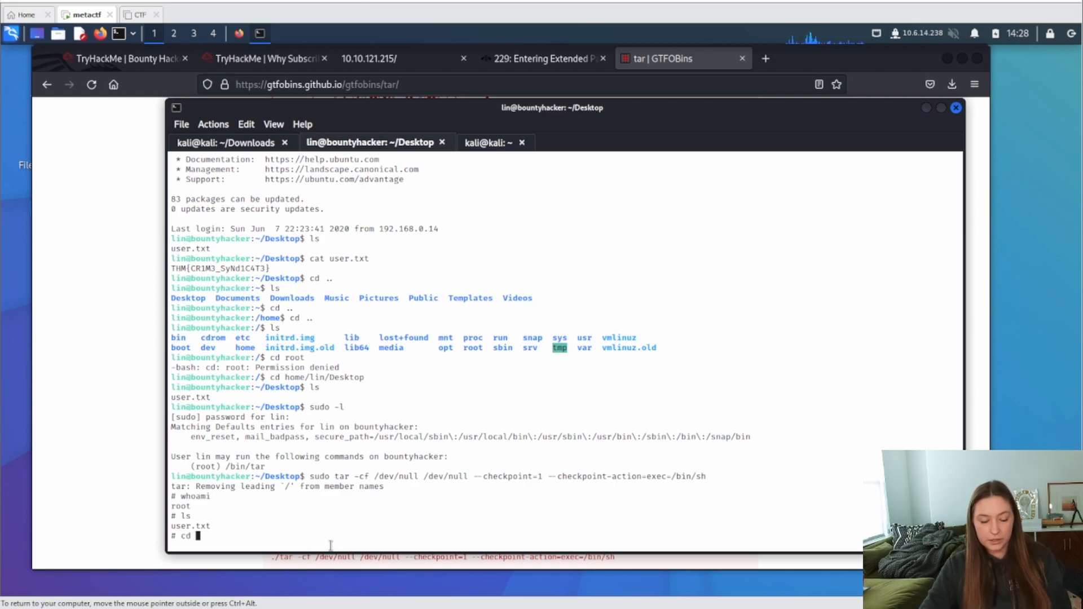
type("..")
key("Return")
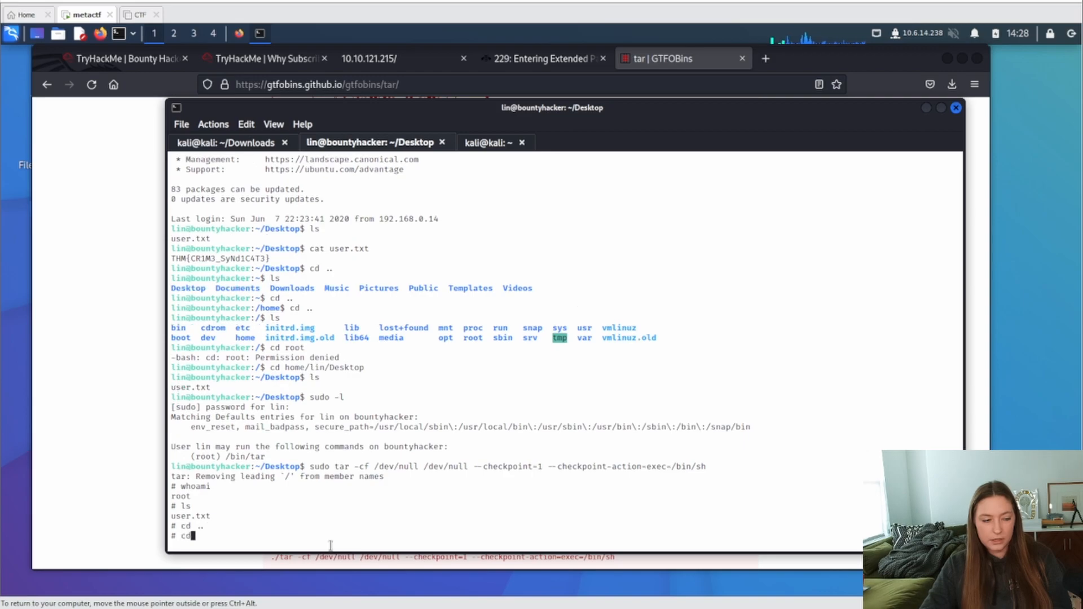
key("Return")
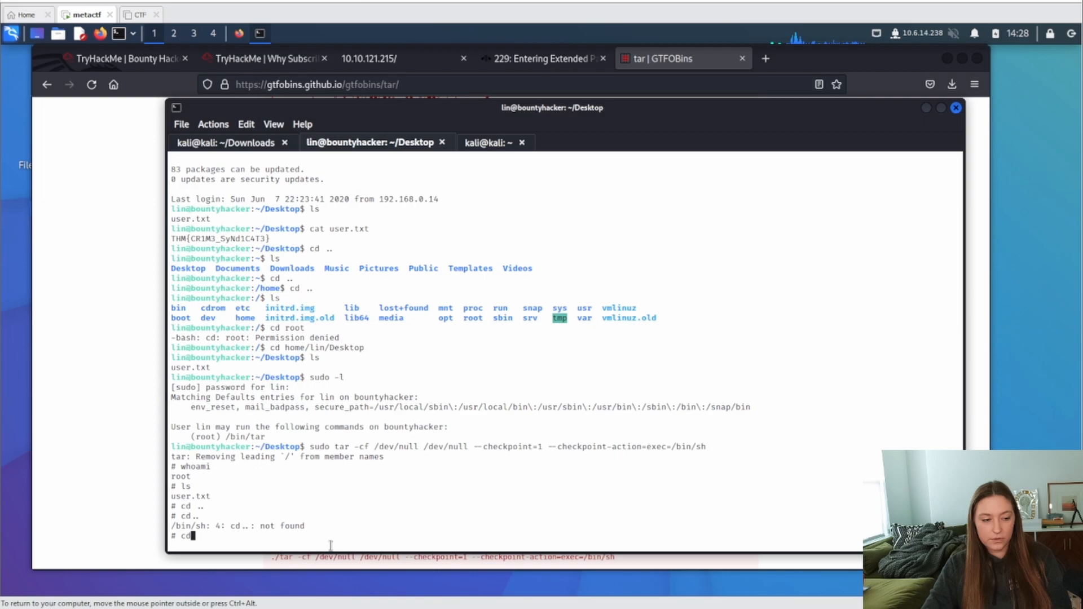
type("ls")
key("Return")
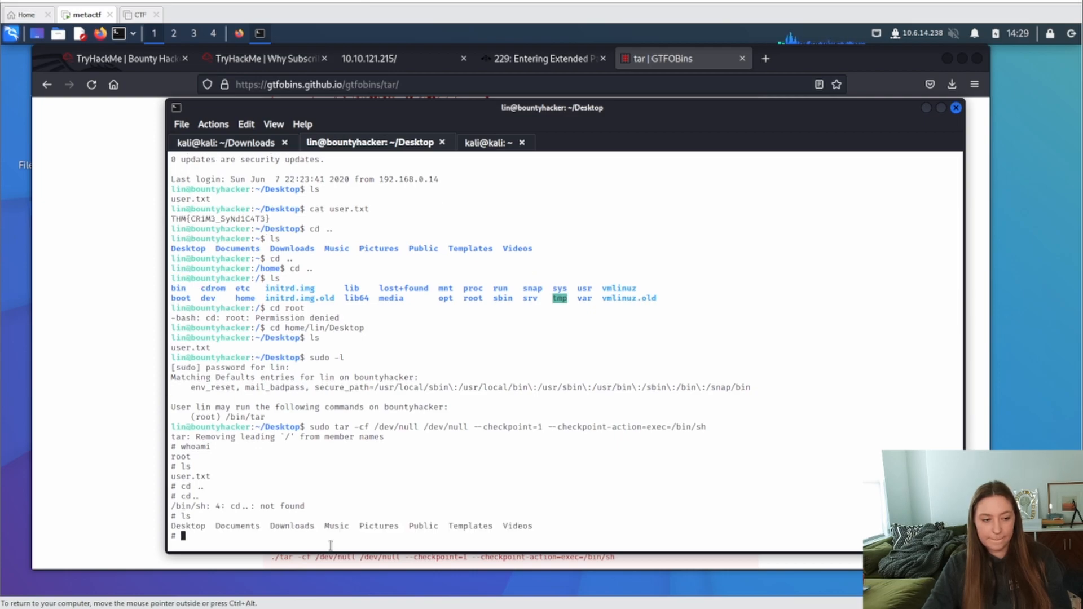
type("..")
key("Return")
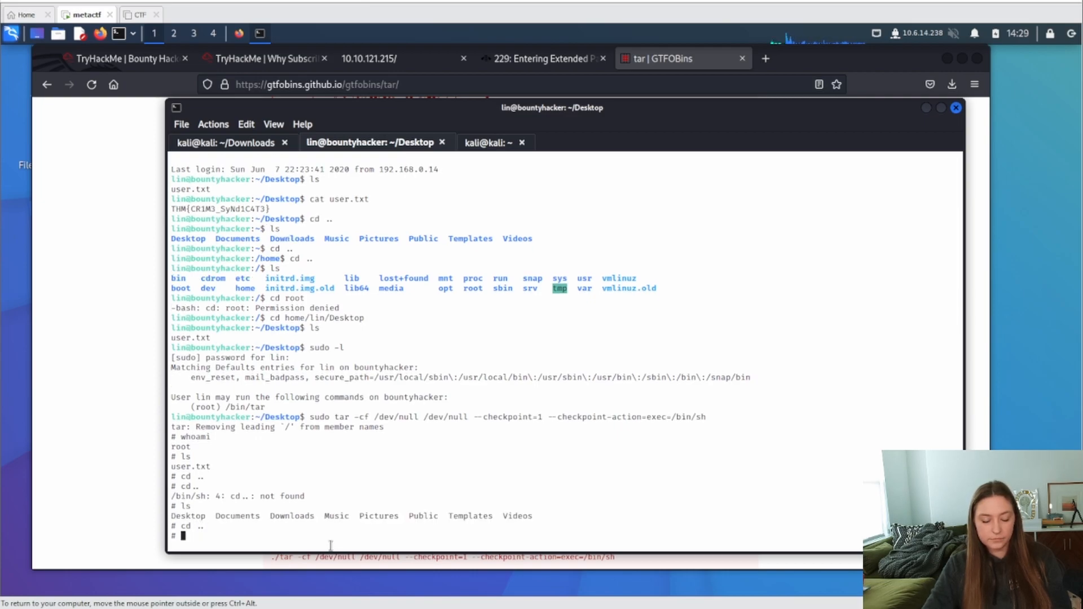
key("Return")
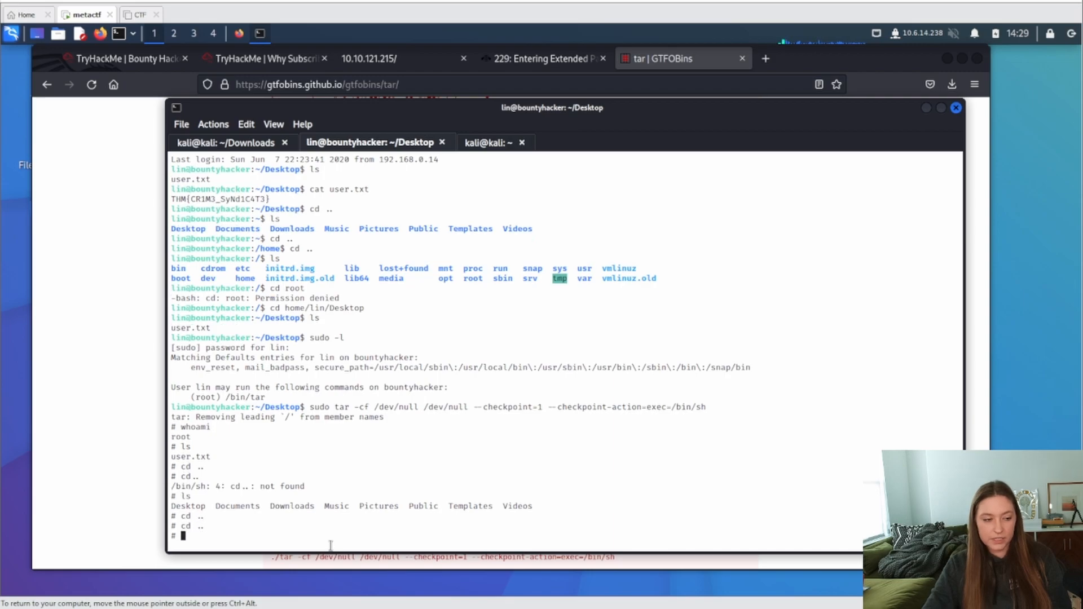
key("Return")
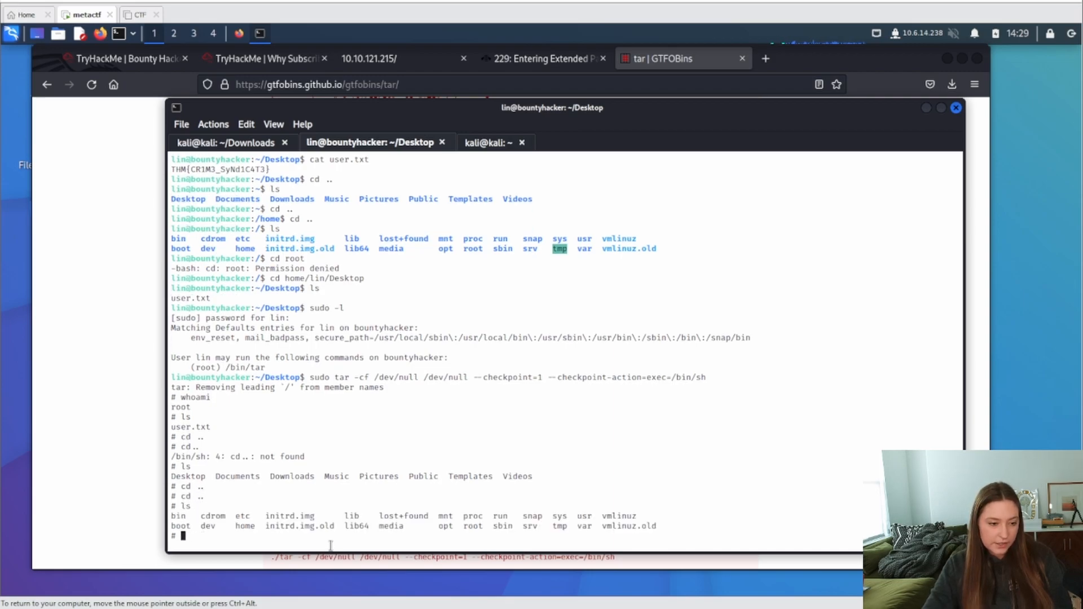
type("cd ")
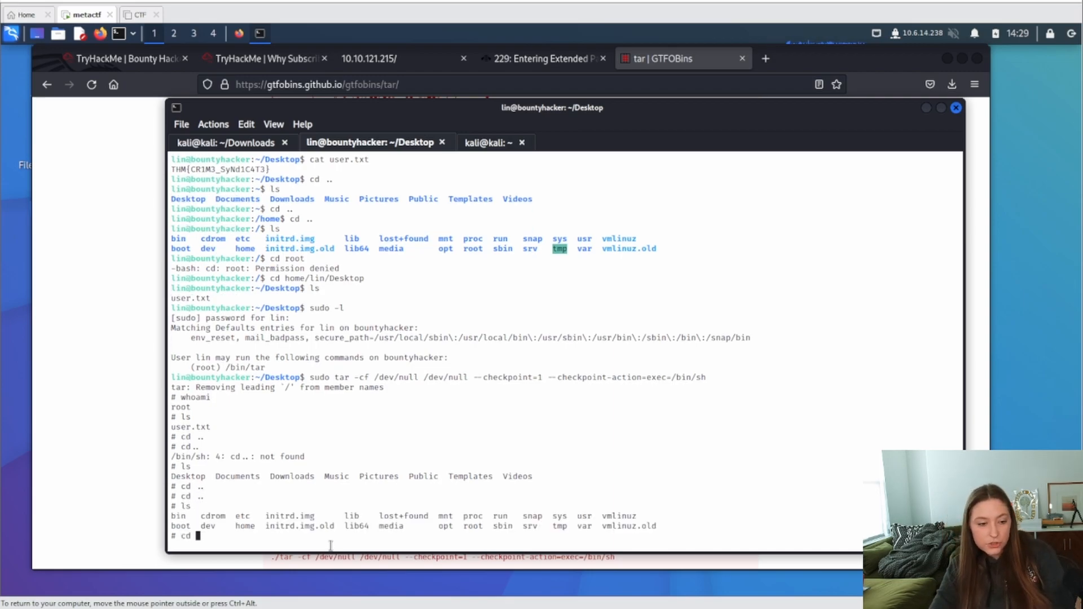
type("root")
key("Return")
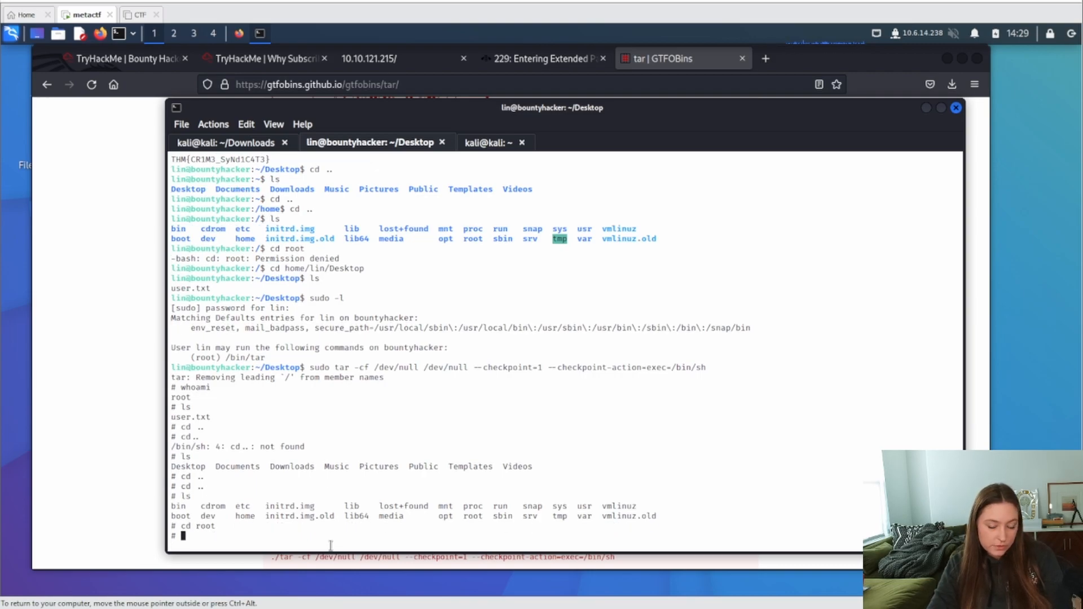
type("s")
key("Return")
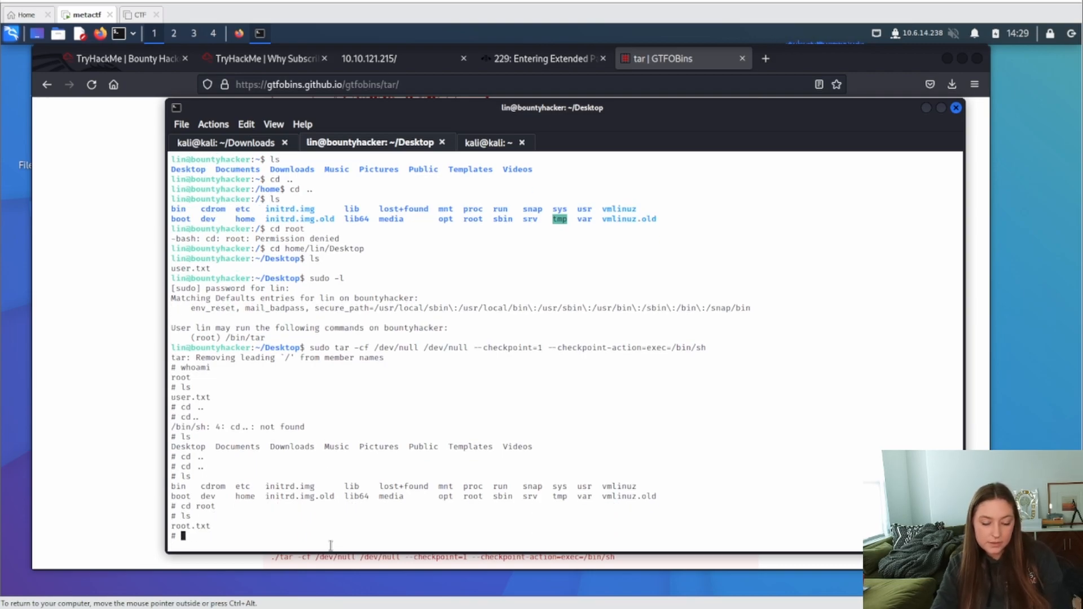
type("cat root.txt")
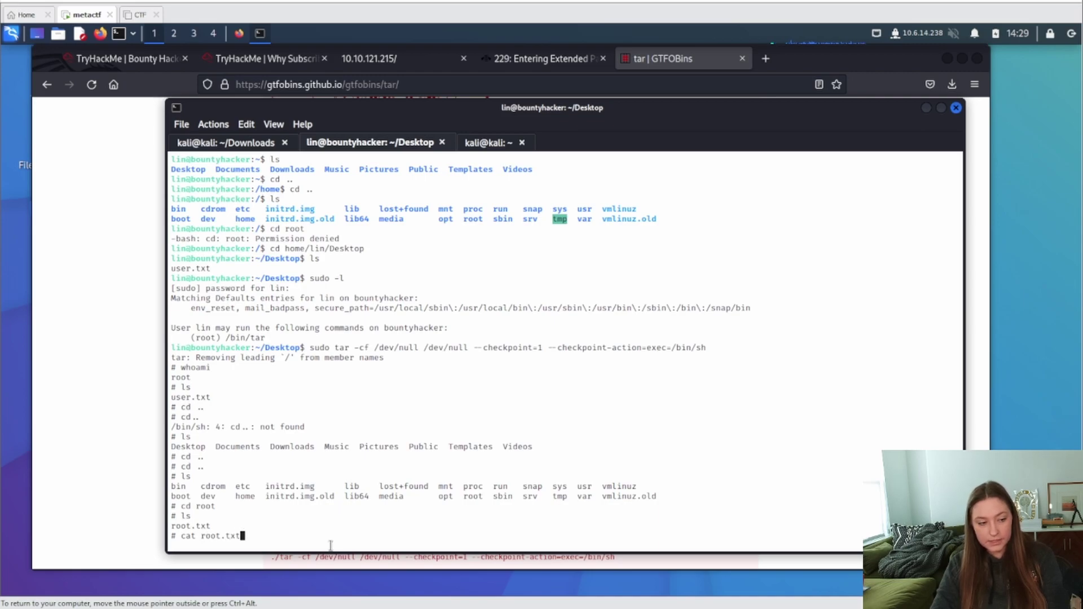
key("Return")
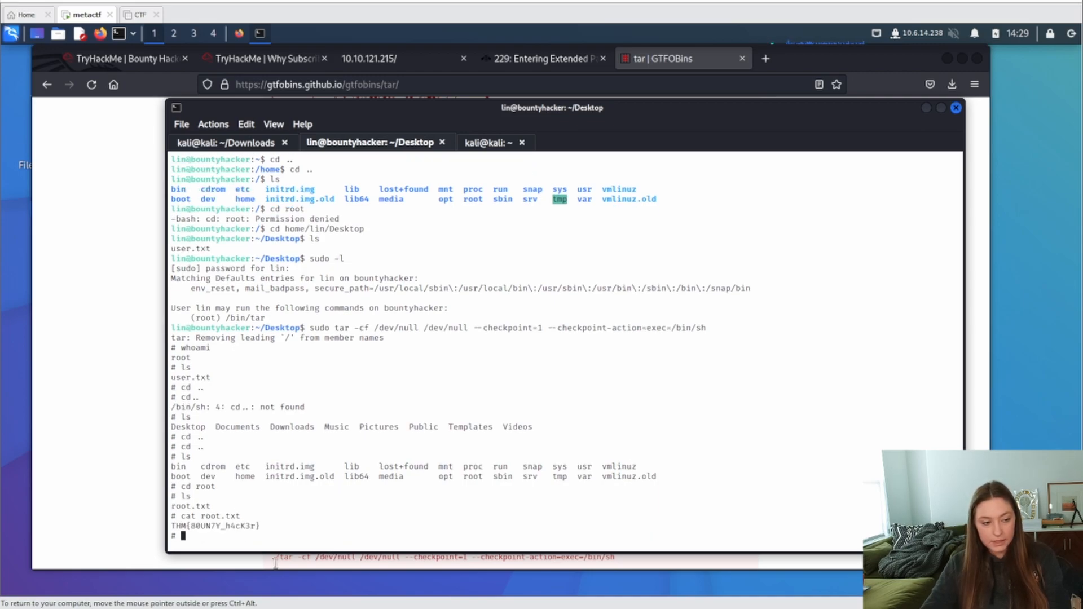
left_click_drag(266, 525, 211, 526)
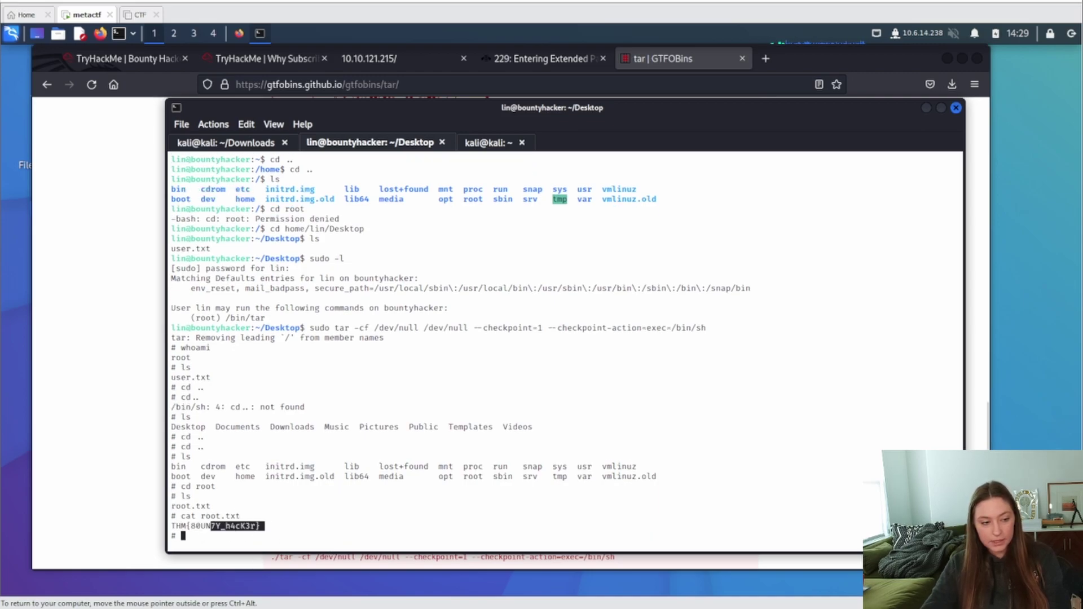
right_click(173, 526)
left_click(244, 311)
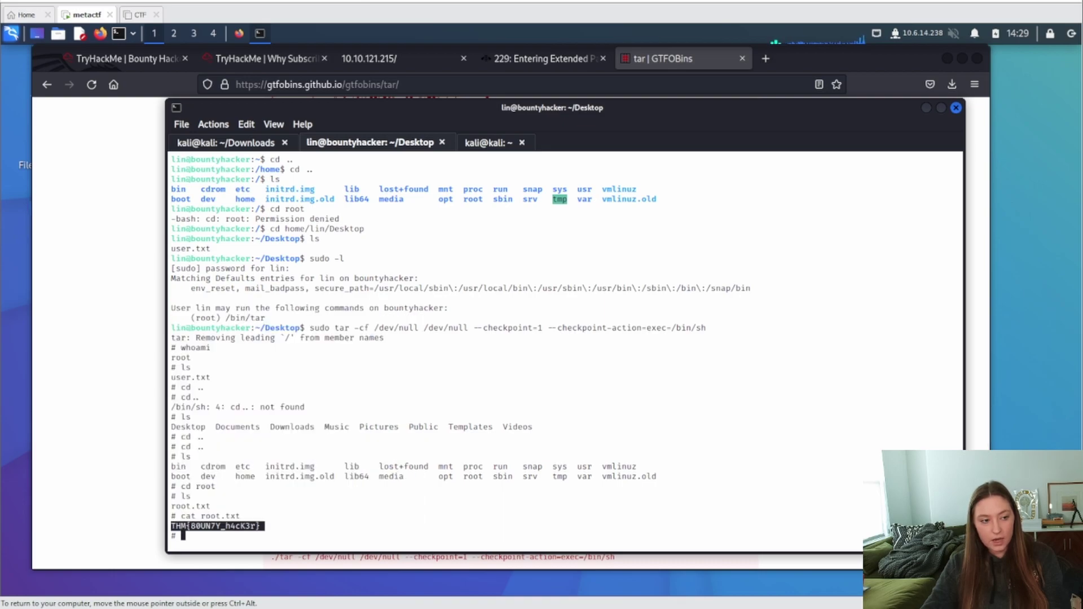
left_click(125, 336)
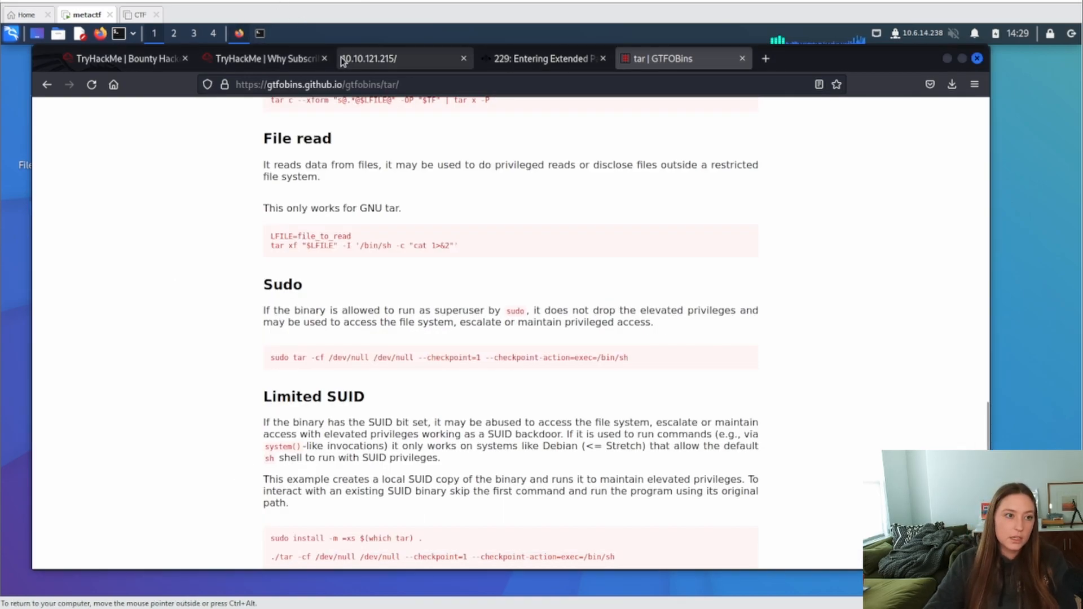
left_click(254, 59)
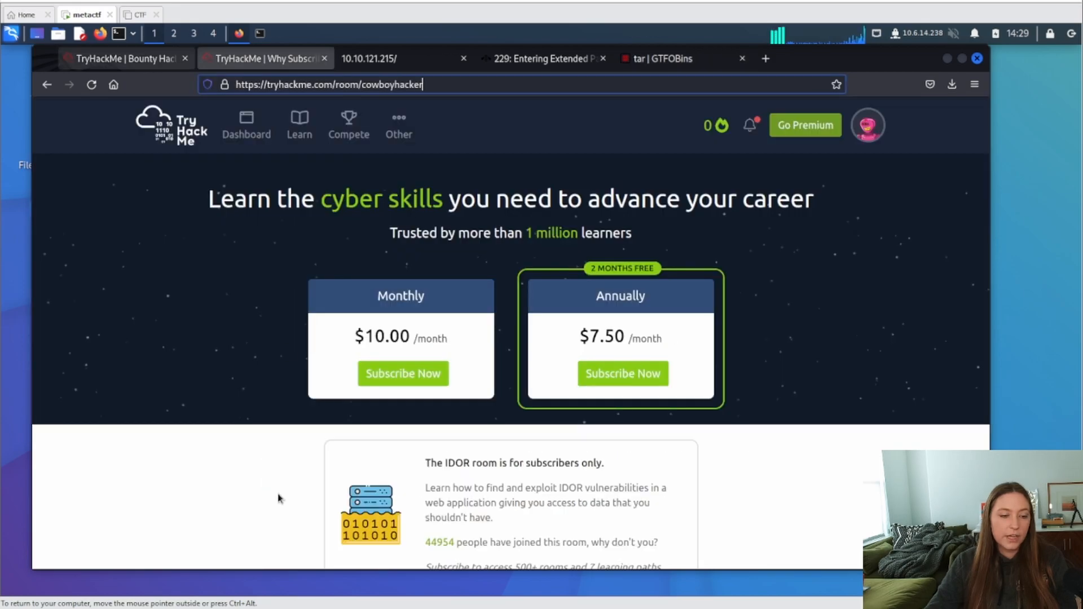
key("ctrl+Page_Up")
right_click(253, 533)
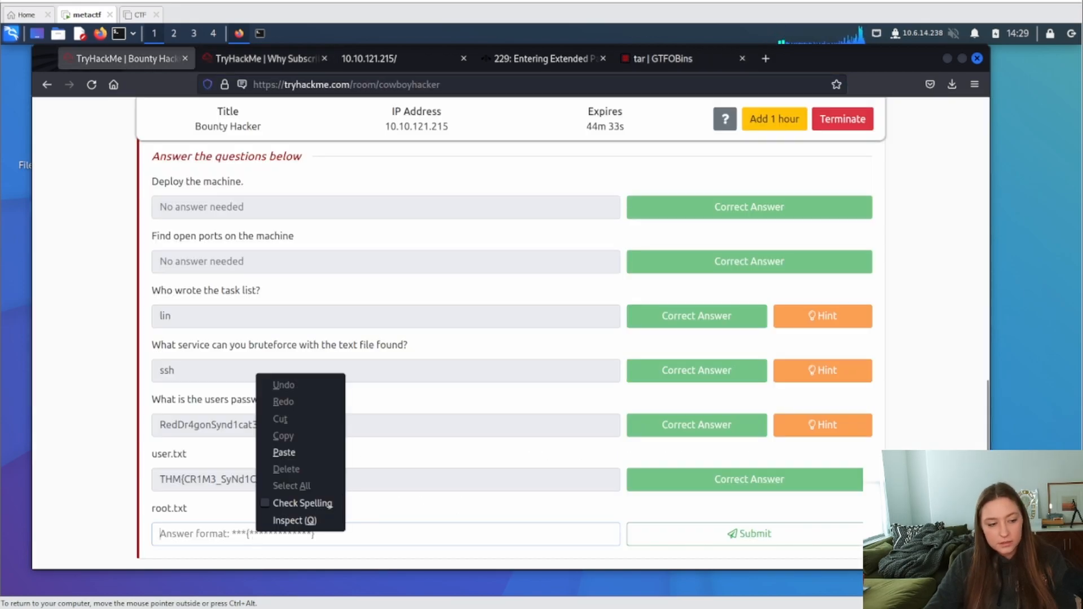
left_click(285, 453)
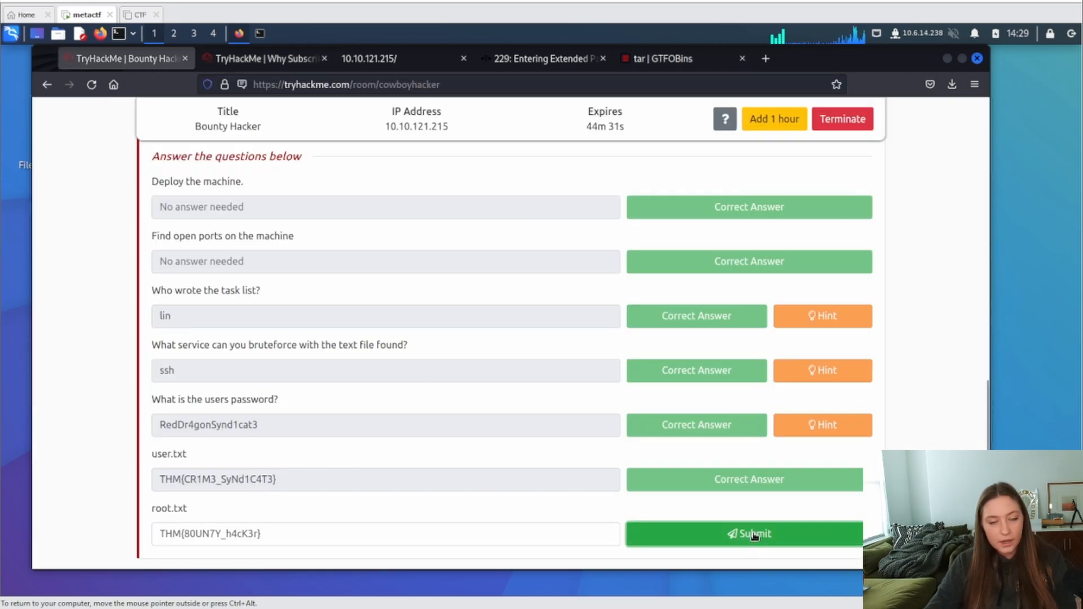
left_click(727, 533)
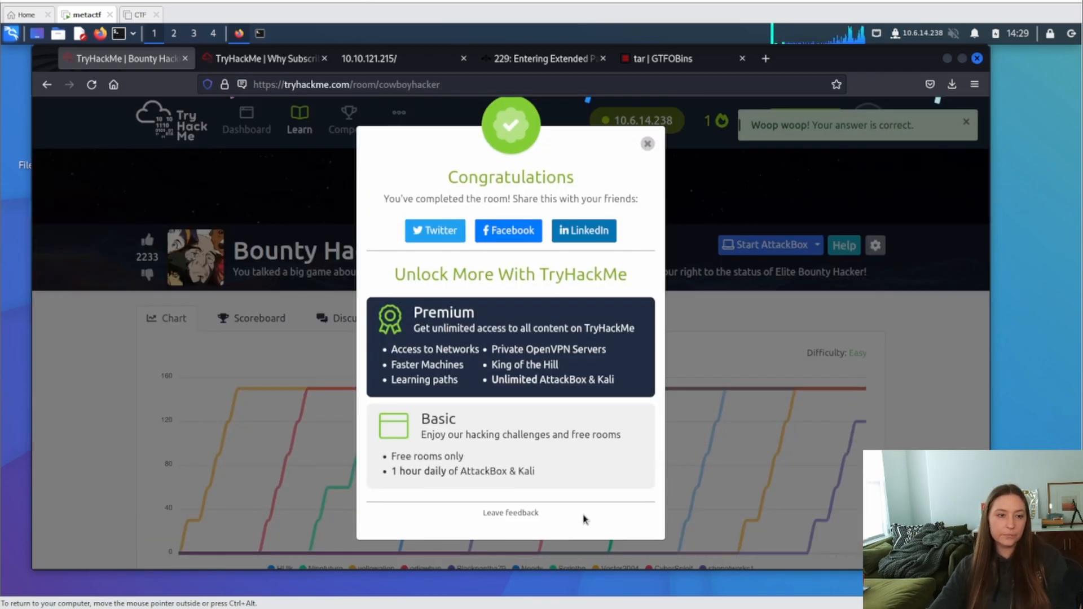